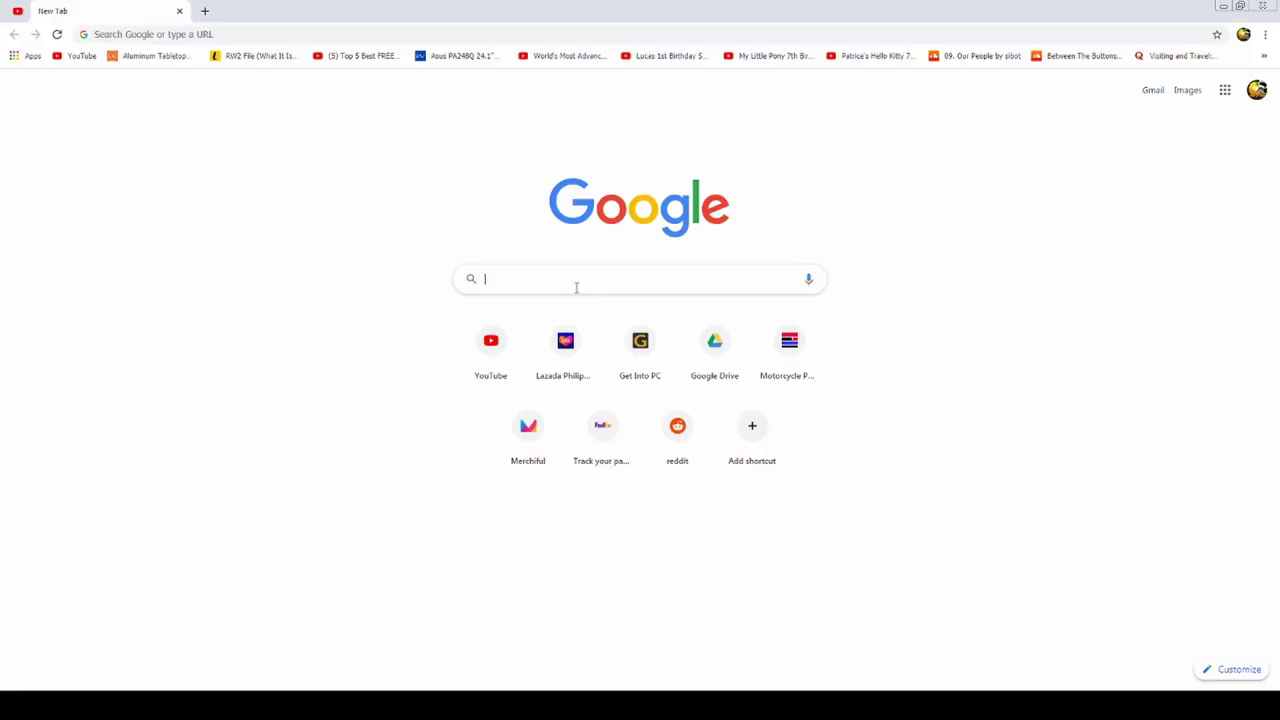
- Search the web for 'Davinci Resolve' from the Chrome address bar
text(D)
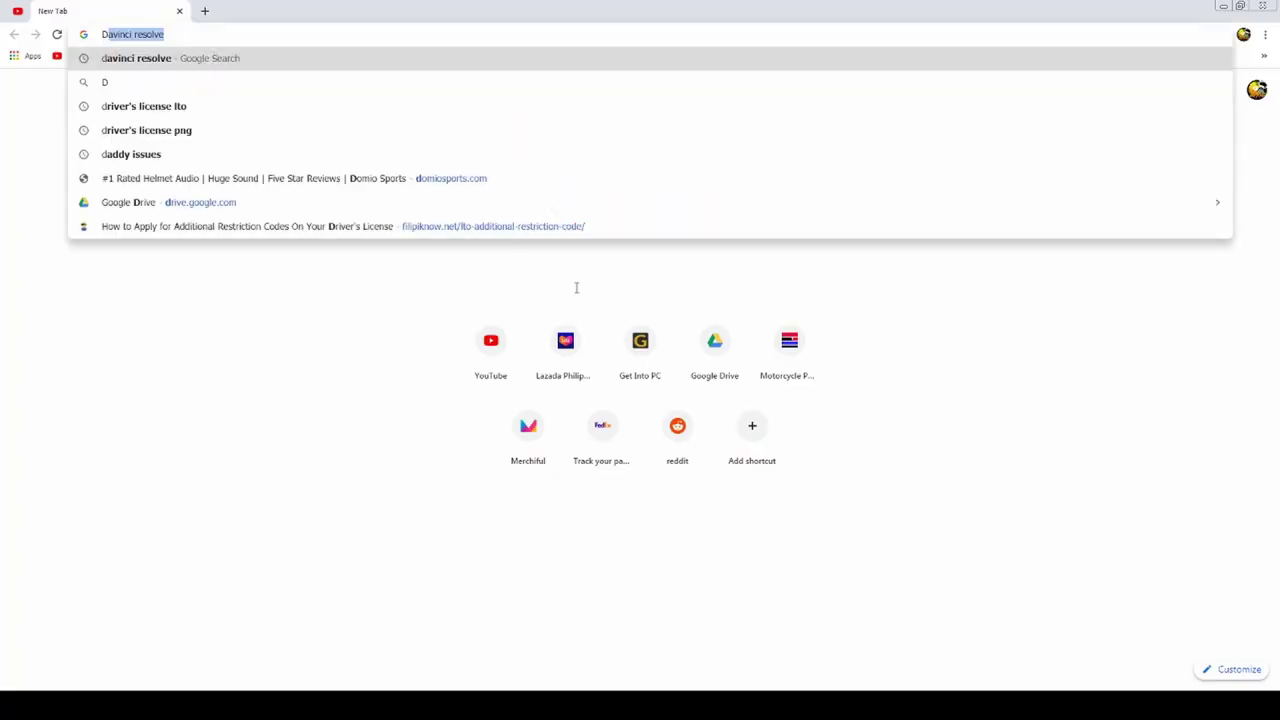
text(avinci Resolve)
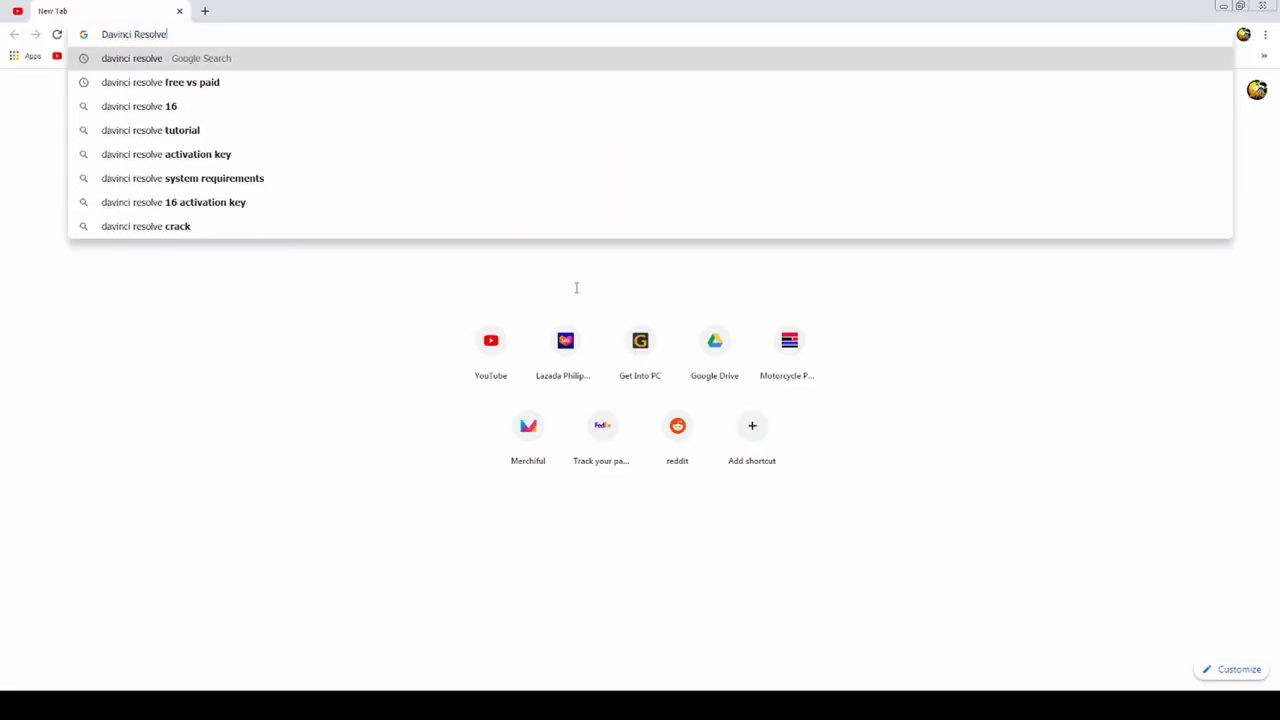
key(Return)
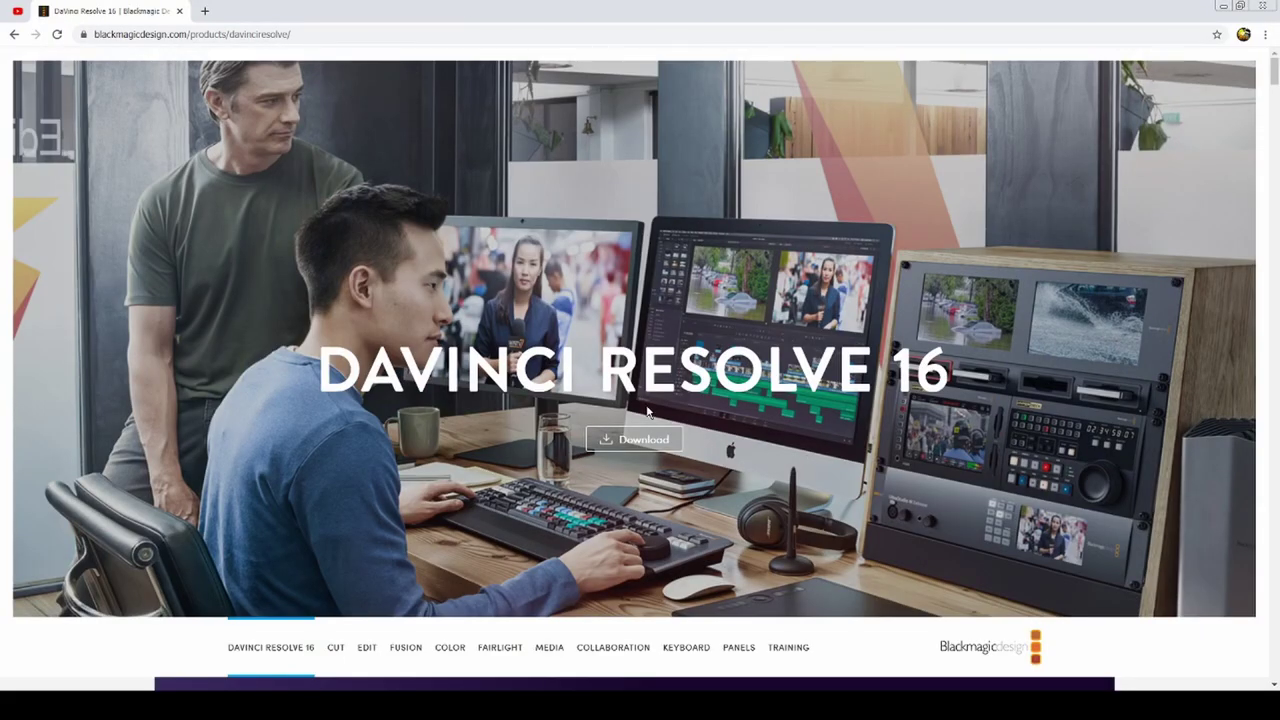
- Scroll down the product page and start the DaVinci Resolve 16 download
scroll(738, 350, down, 2)
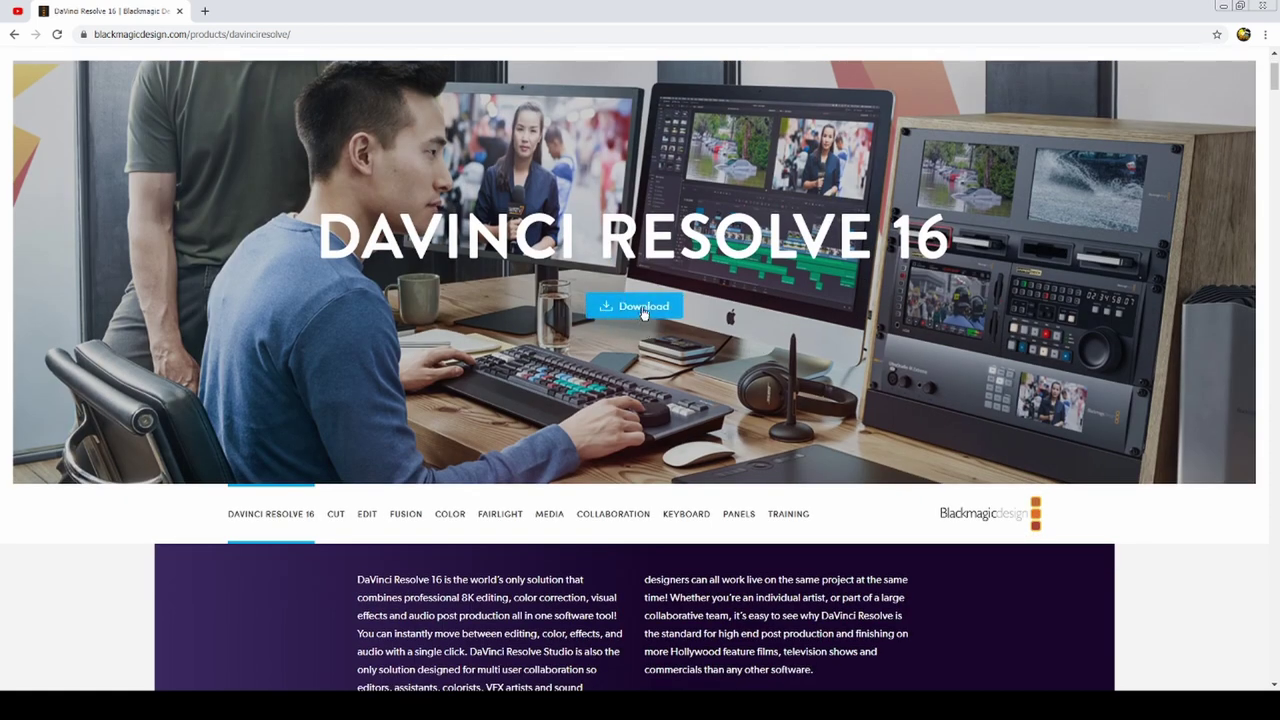
click(634, 306)
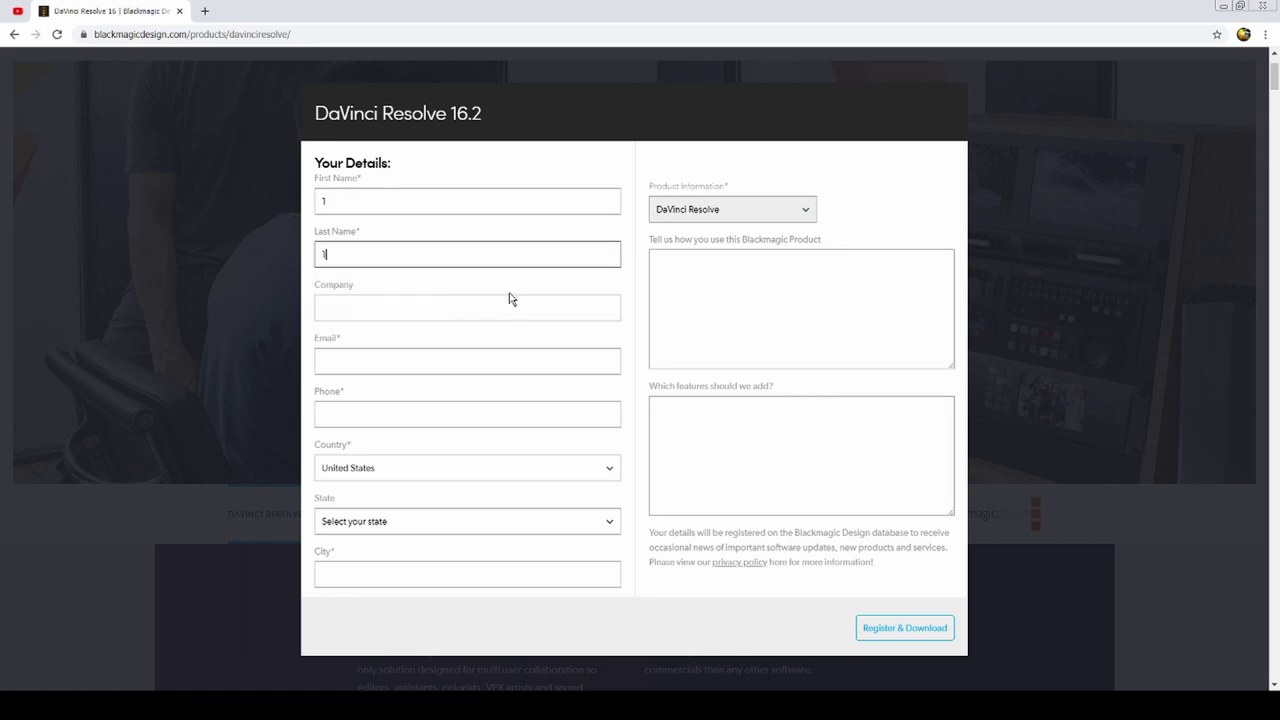
- Complete the remaining registration fields, pick Massachusetts as the state, and submit to download
text(1)
click(494, 361)
text(12312)
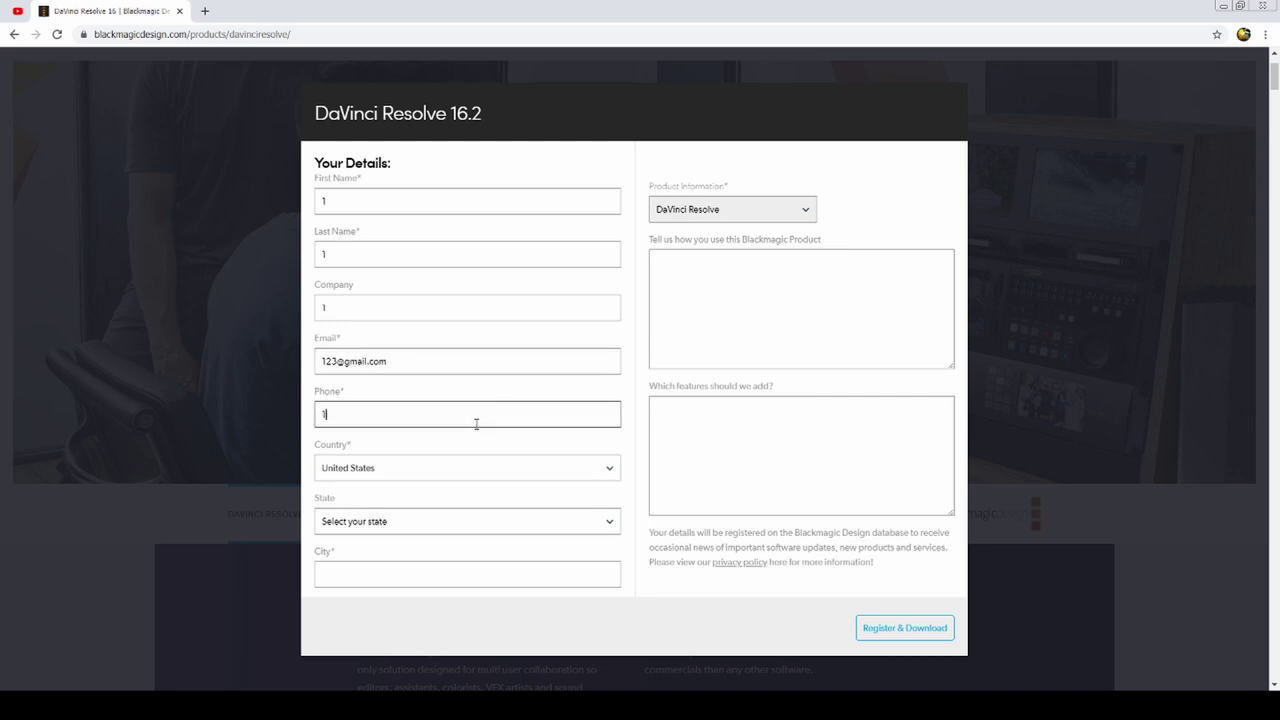
click(424, 530)
scroll(423, 500, down, 1)
click(423, 503)
text(1)
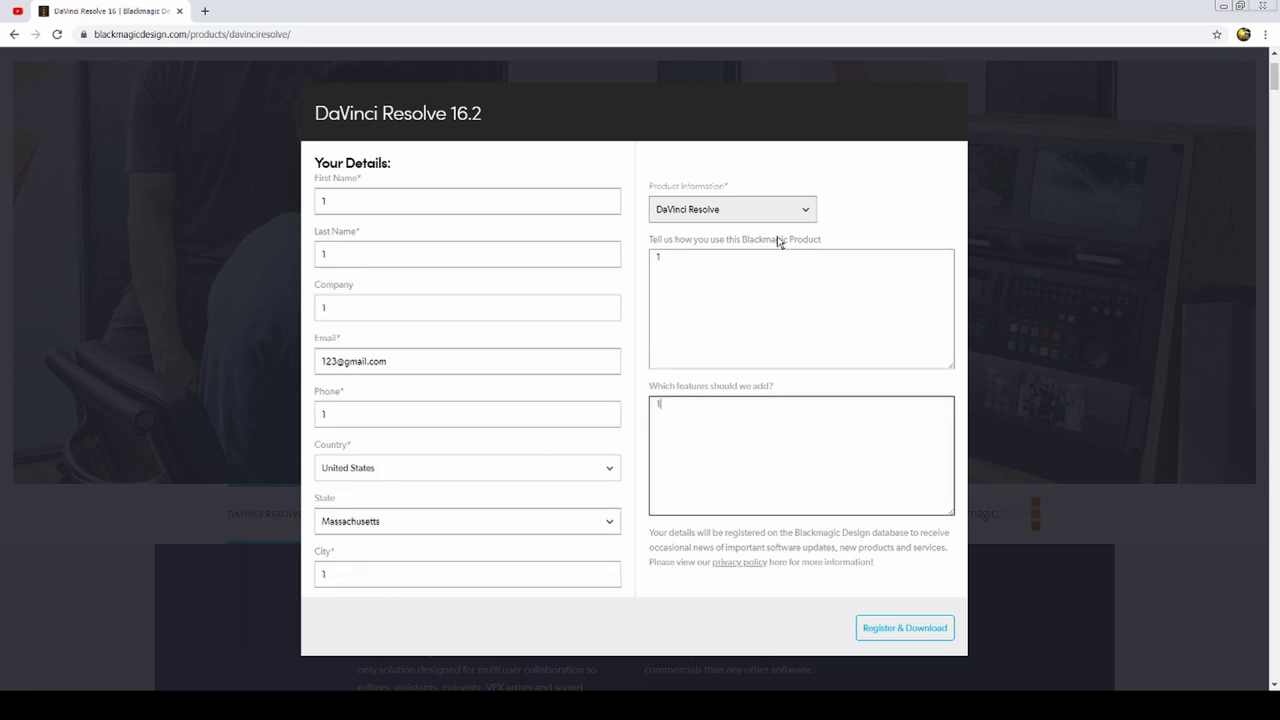
click(901, 626)
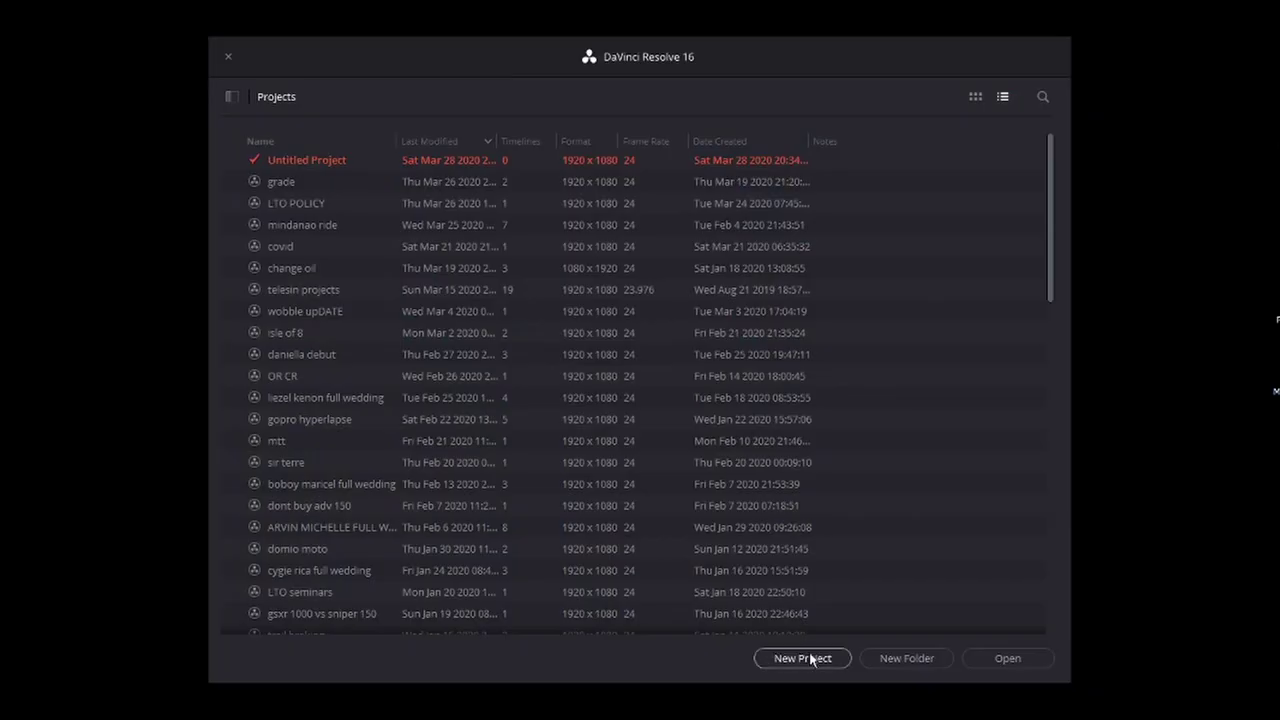
- Create a new project named 'Davinci Resolve', fixing the misspelled name before confirming
click(812, 658)
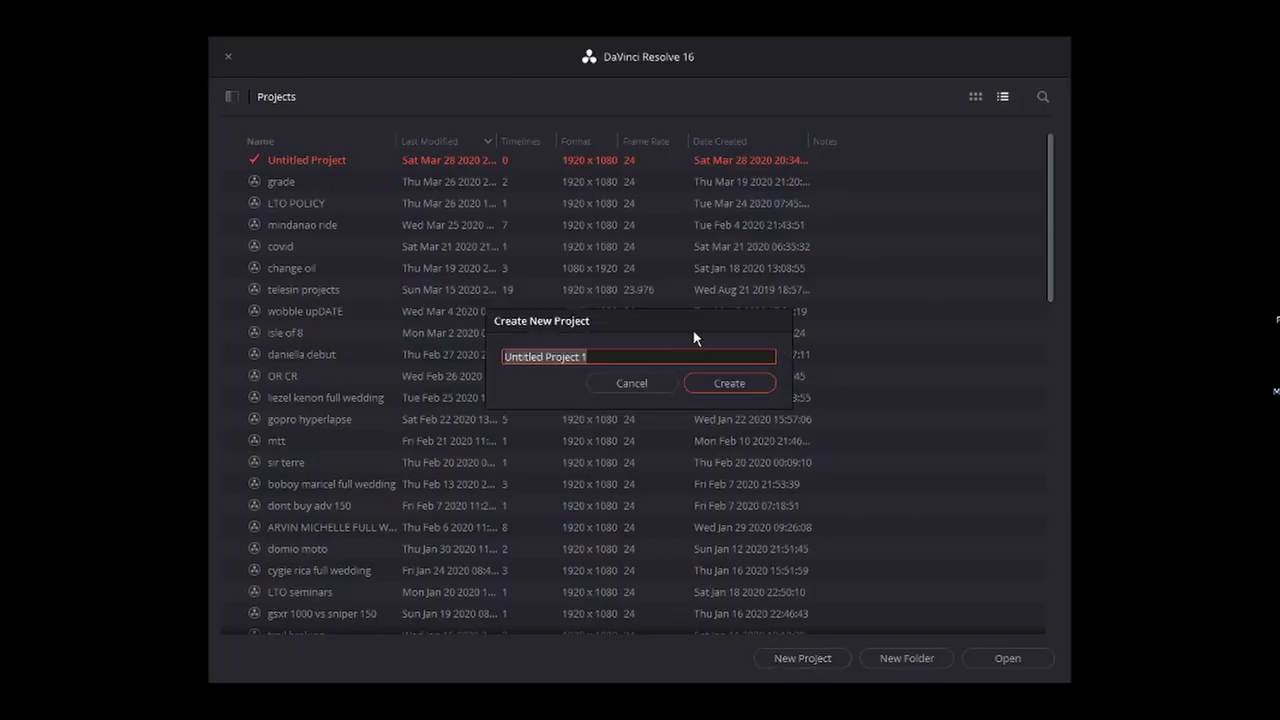
text(Da)
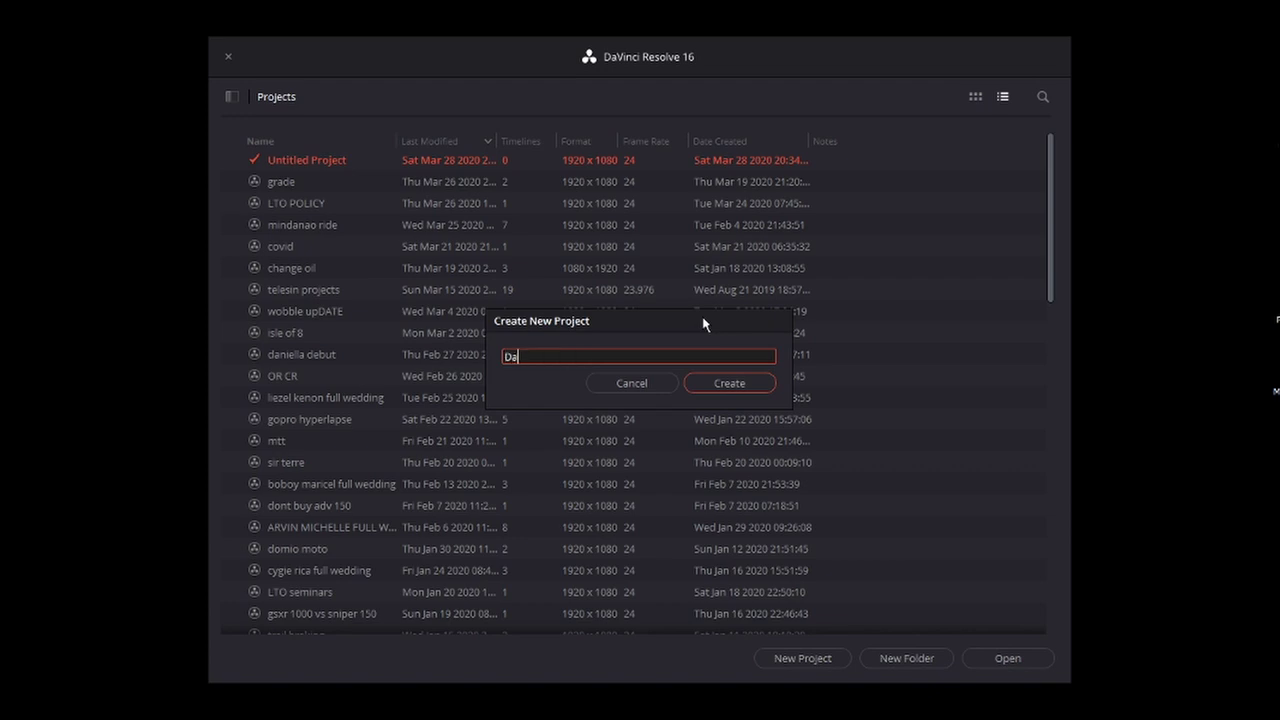
text(vinci Resl)
text(ove)
key(BackSpace)
key(BackSpace)
key(BackSpace)
text(olve)
key(Return)
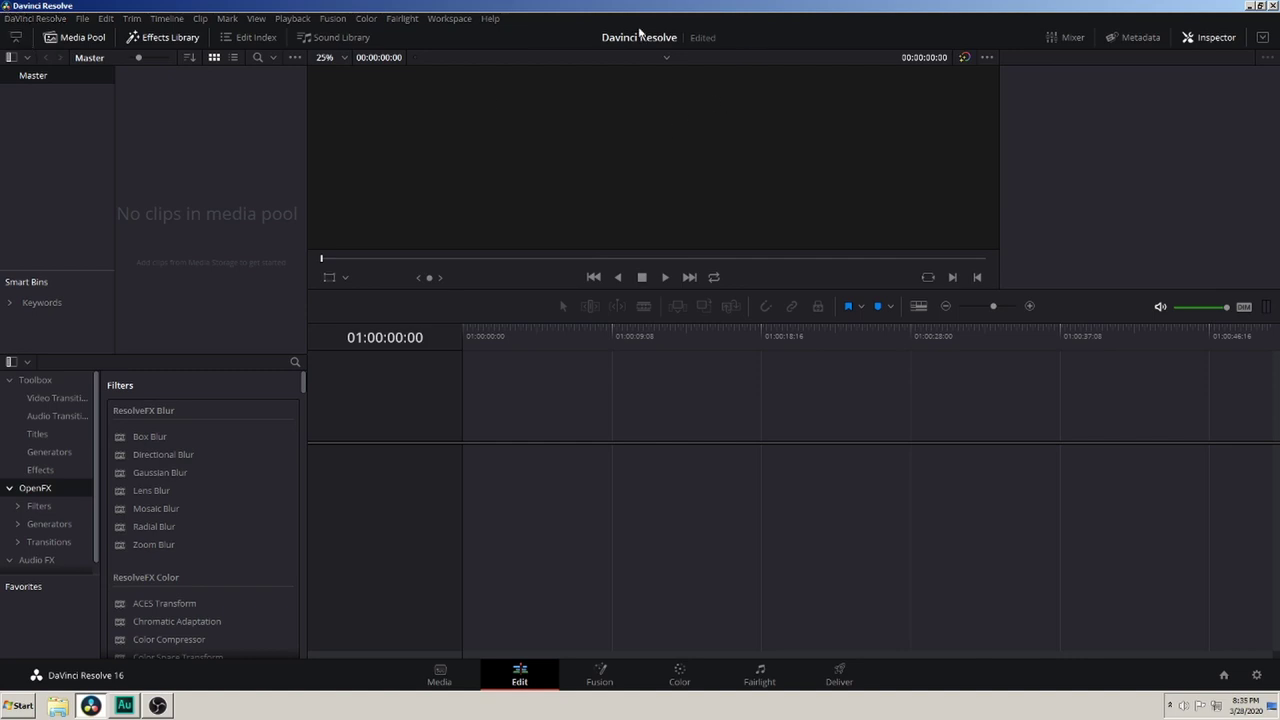
- Turn off the Effects Library, Media Pool and Inspector panels on the Edit page
click(163, 37)
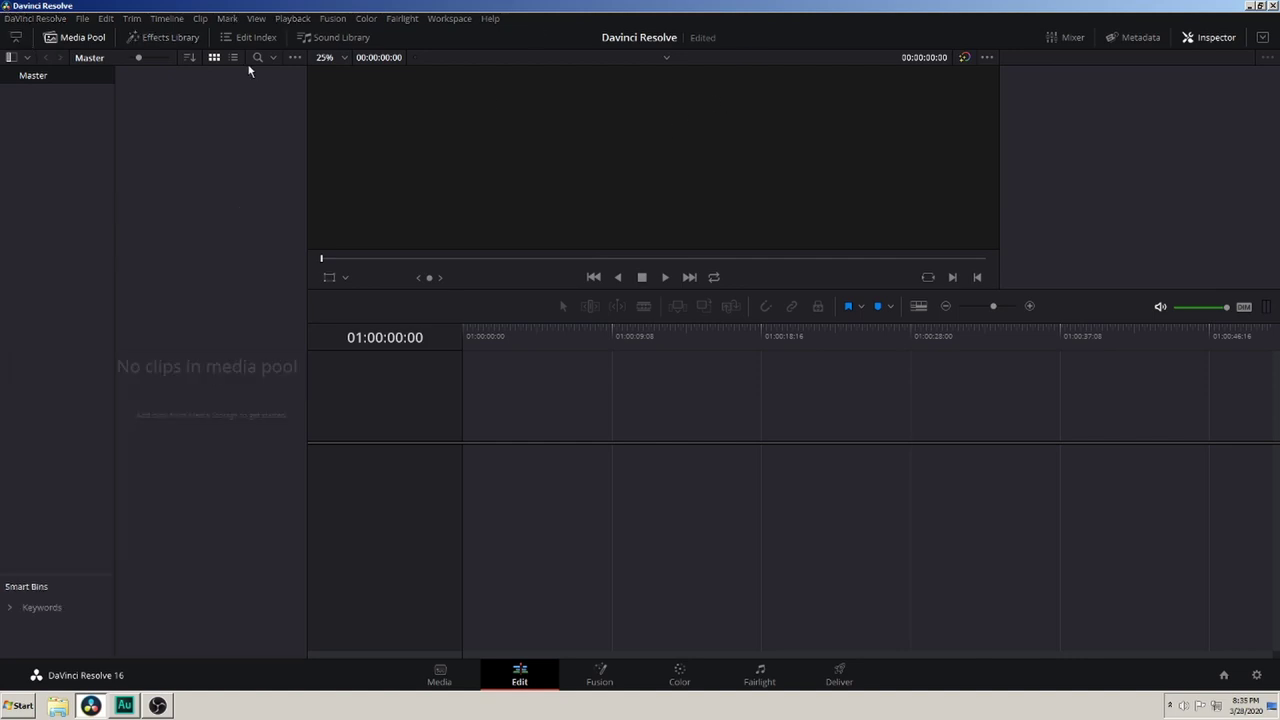
click(157, 37)
click(155, 40)
click(102, 40)
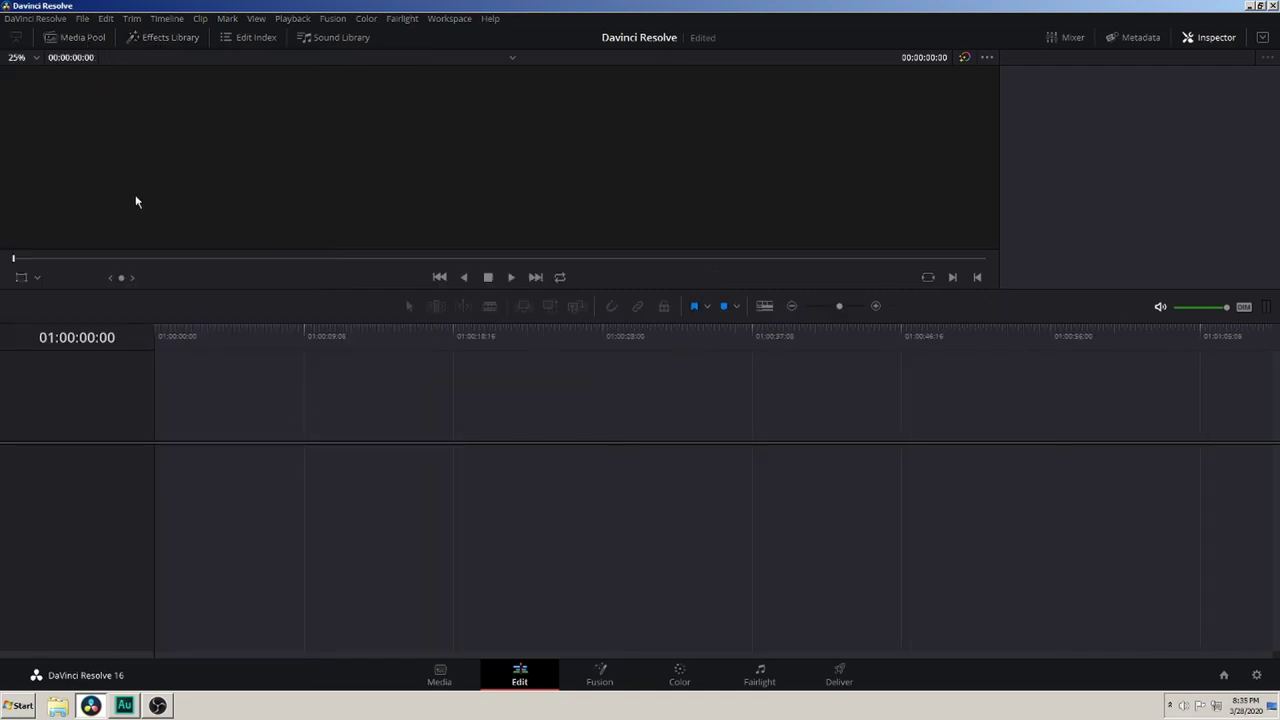
click(1200, 38)
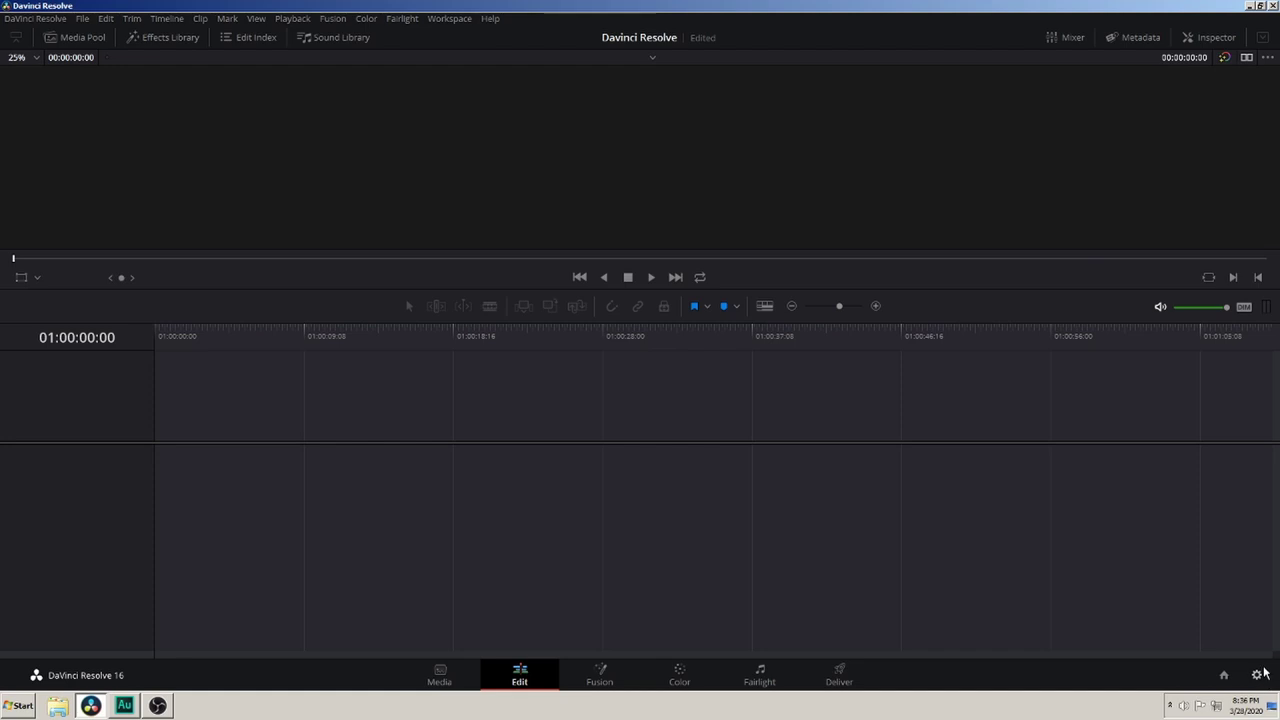
click(1258, 676)
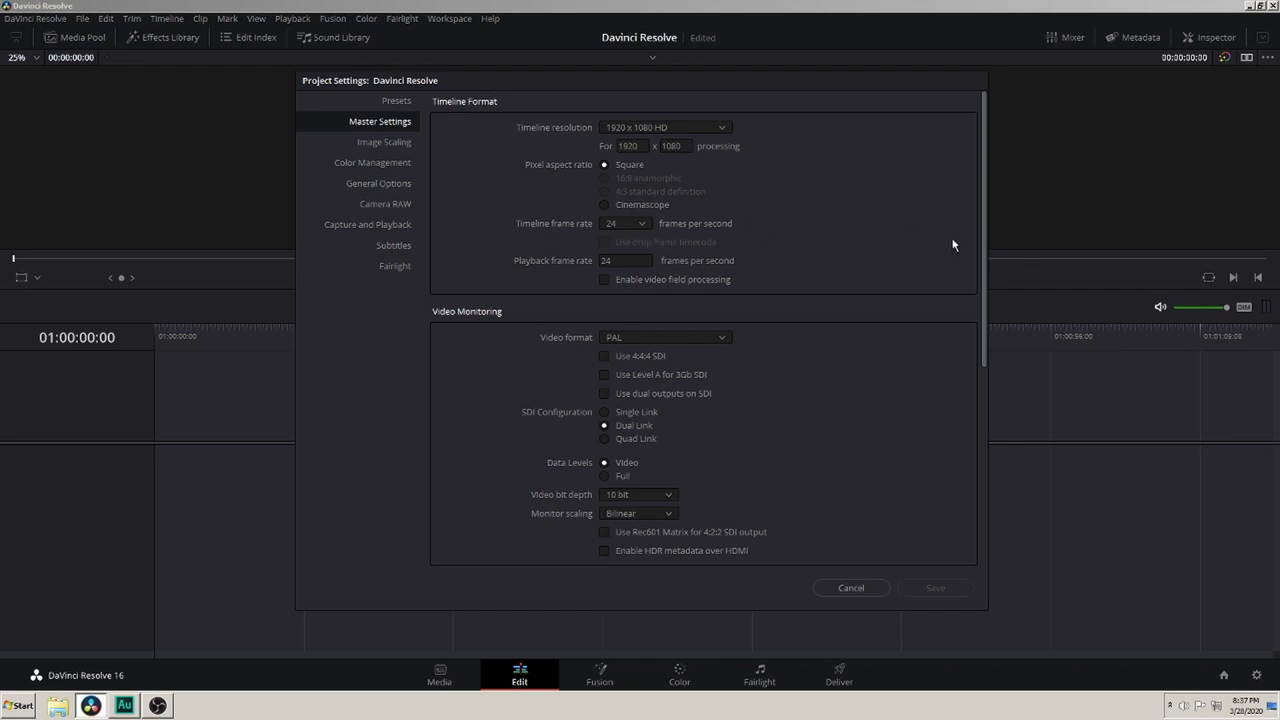
key(Escape)
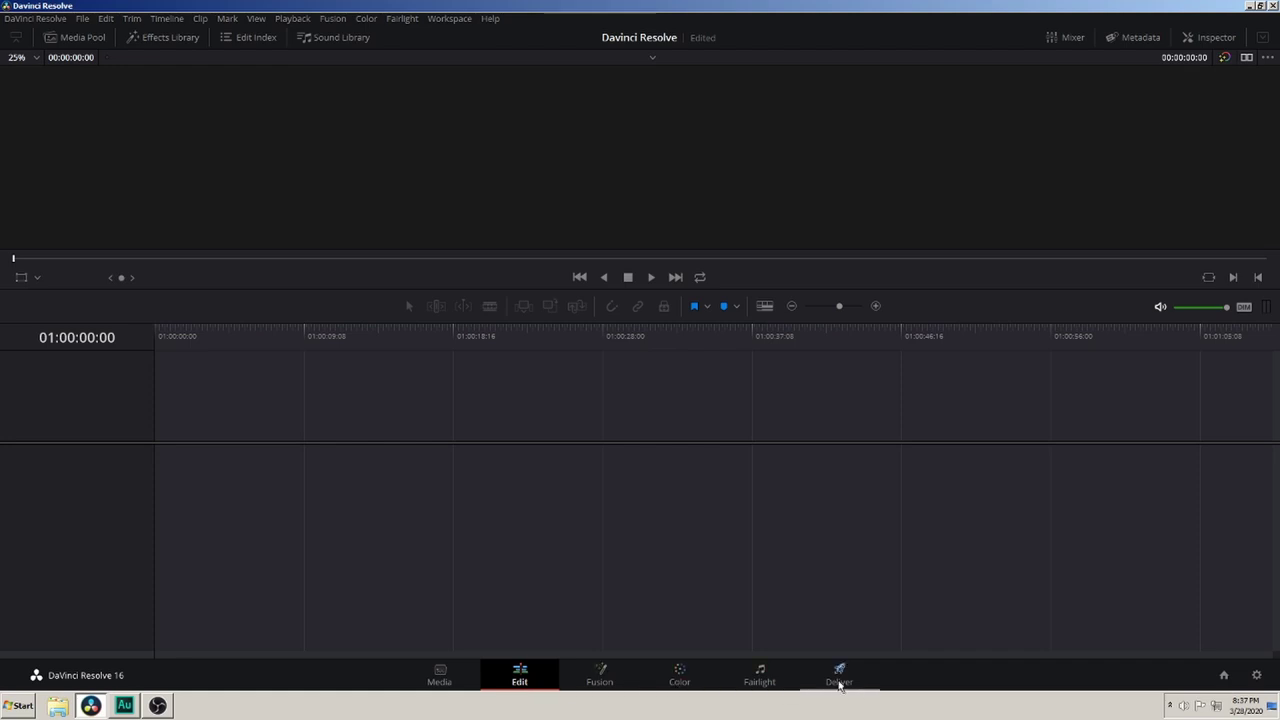
- Visit the Media, Edit, Fusion and Color pages, hiding the OpenFX library on Color
click(432, 683)
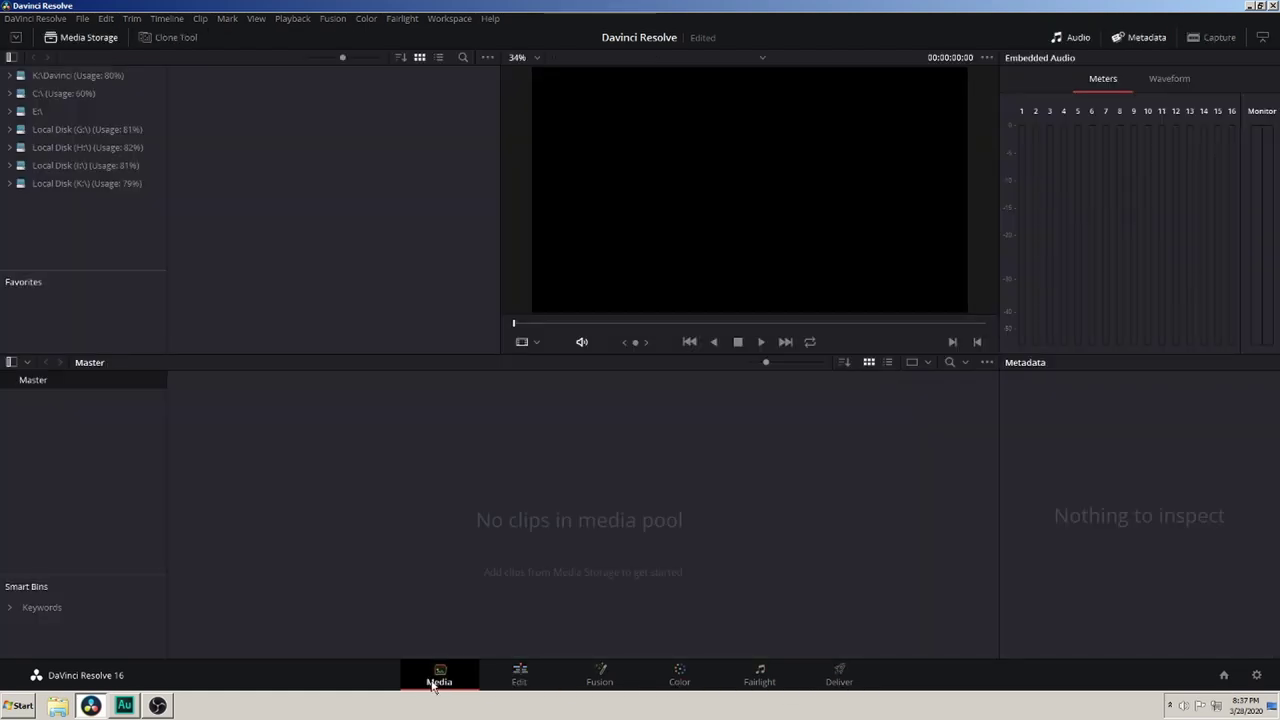
click(526, 683)
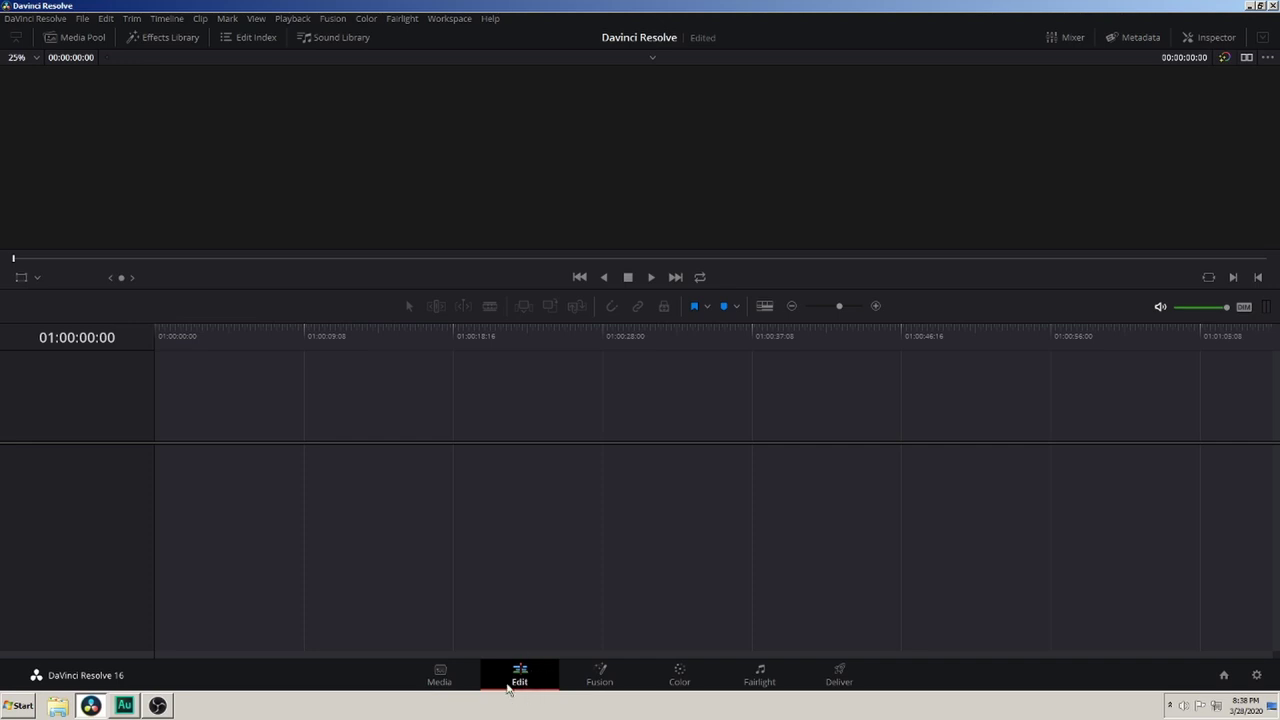
click(600, 684)
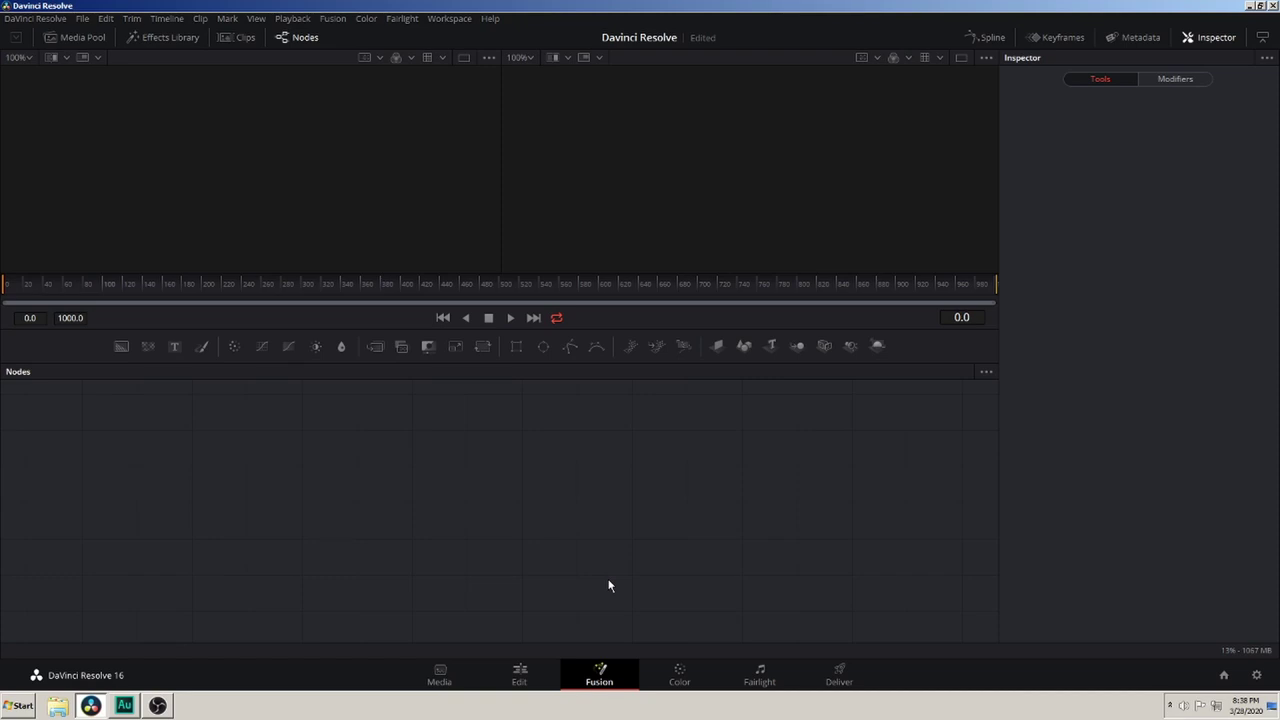
click(674, 682)
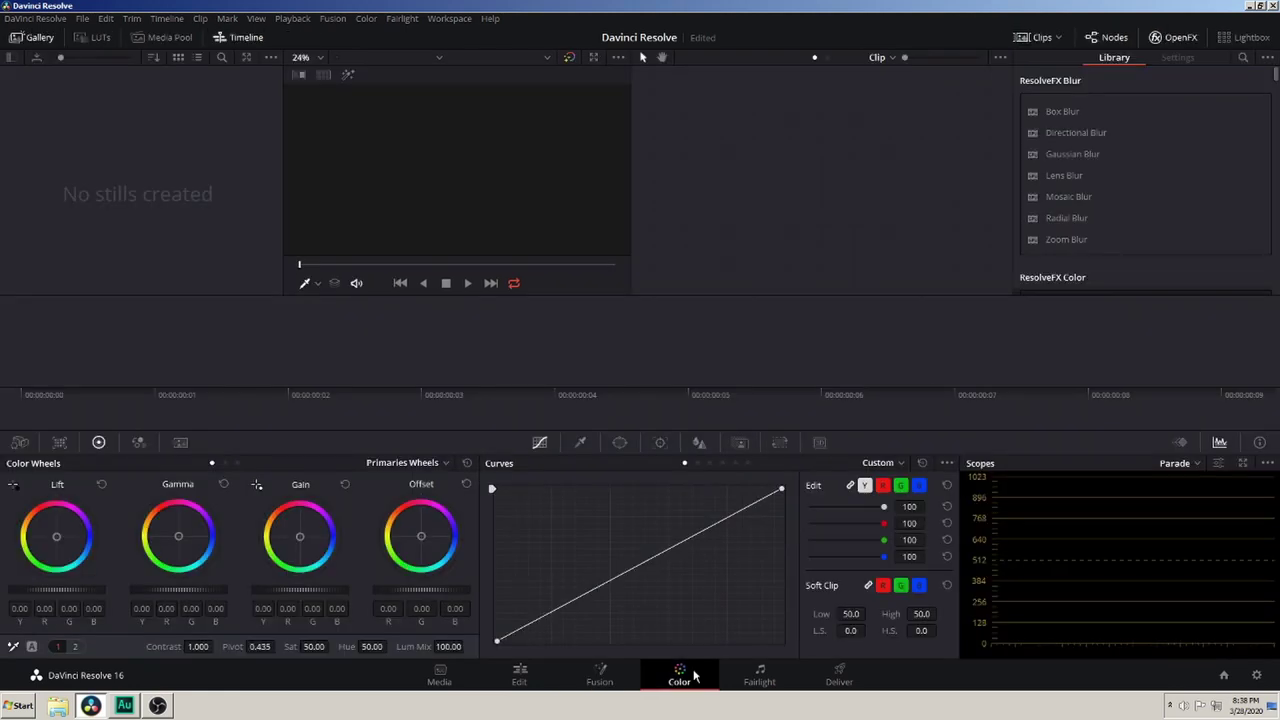
click(1172, 37)
- Visit the Fairlight and Deliver pages, return to Edit, and bring up the Workspace menu
click(761, 678)
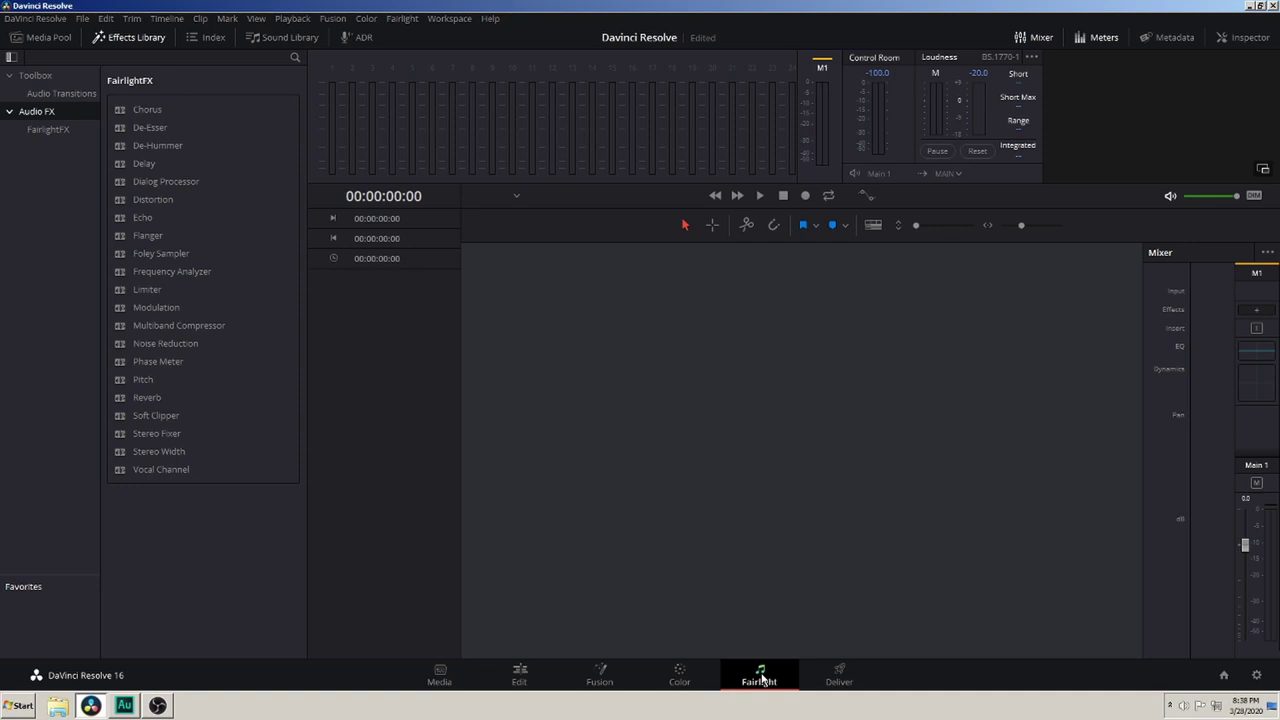
click(839, 675)
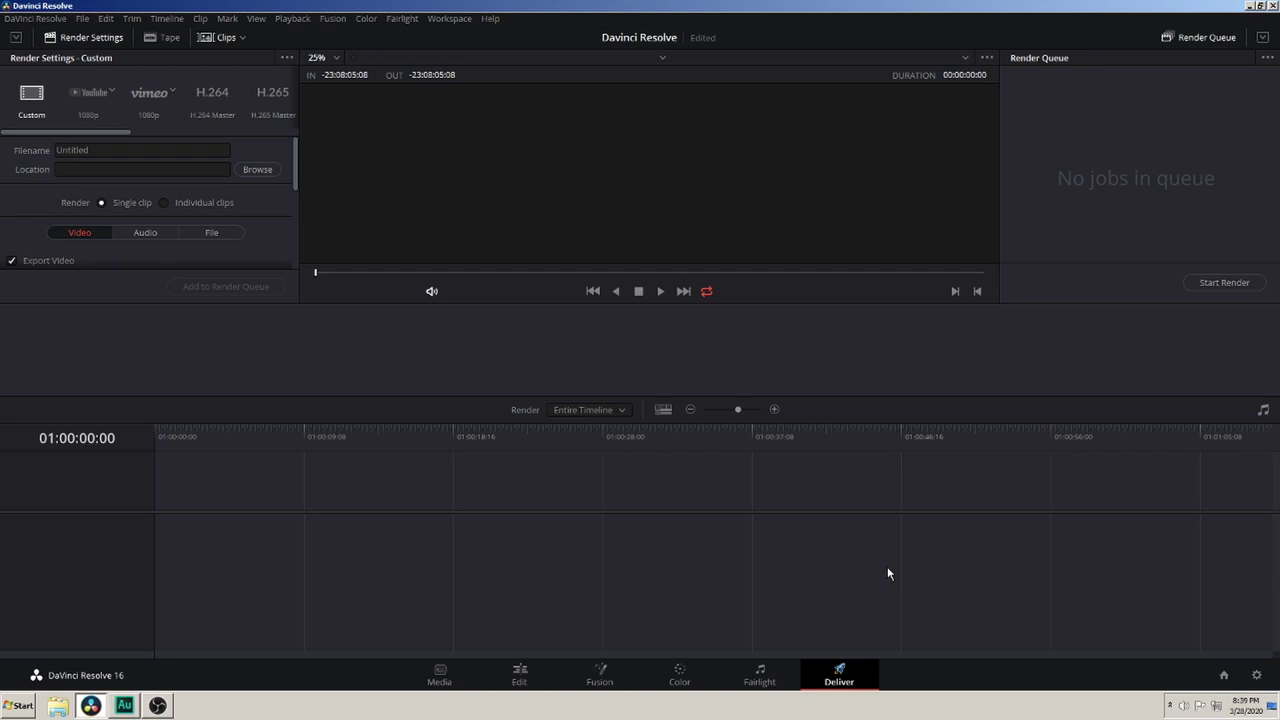
click(522, 668)
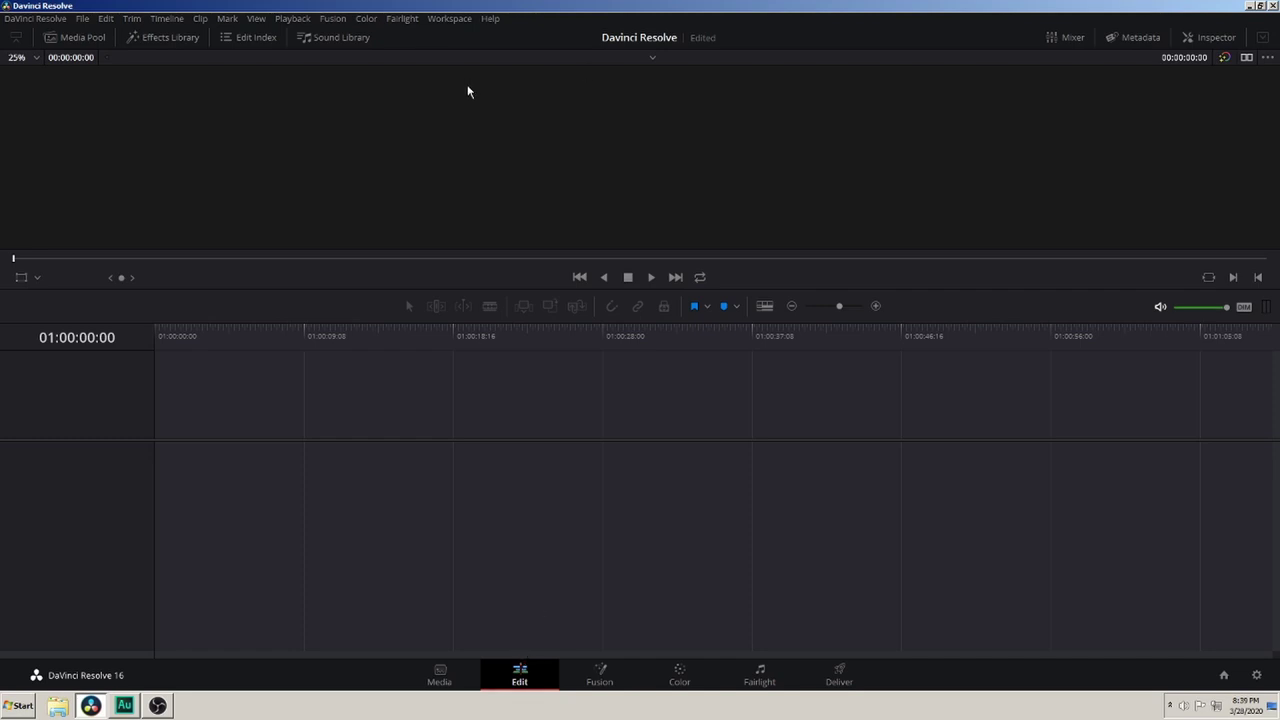
click(427, 22)
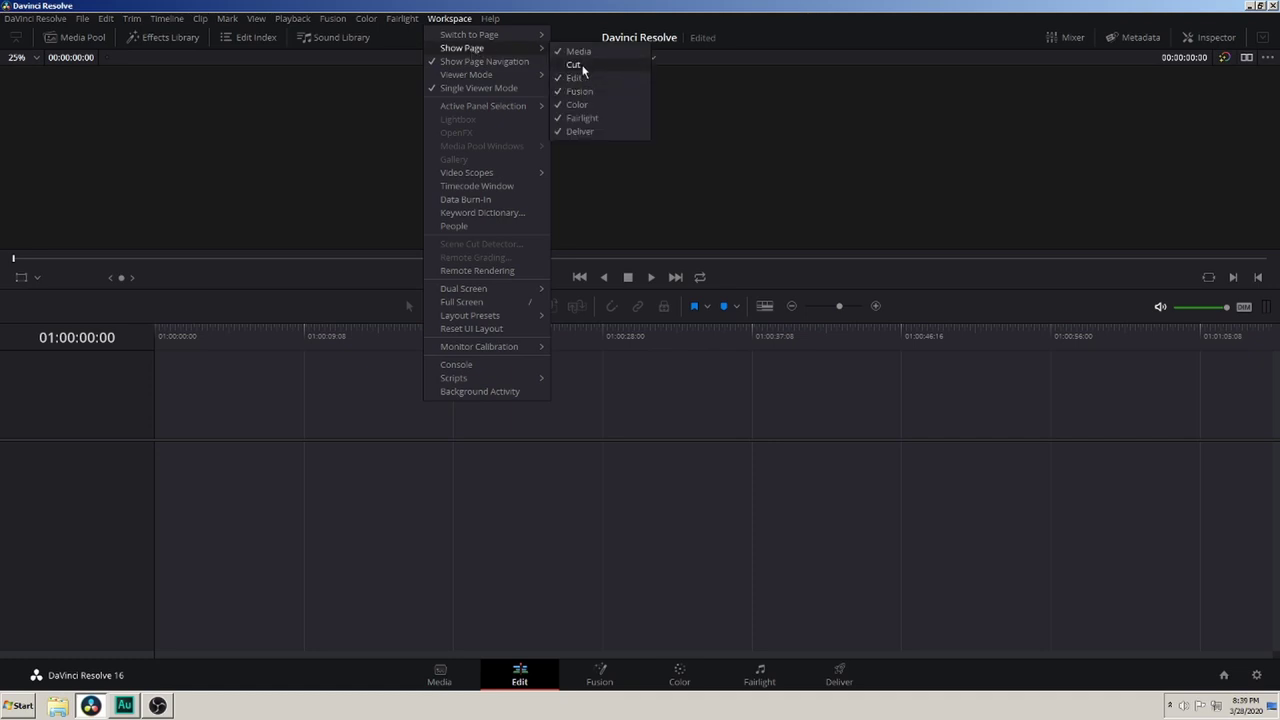
- Enable the Cut page under Show Page, view it, then return to Edit with Shift+4
click(584, 67)
click(498, 683)
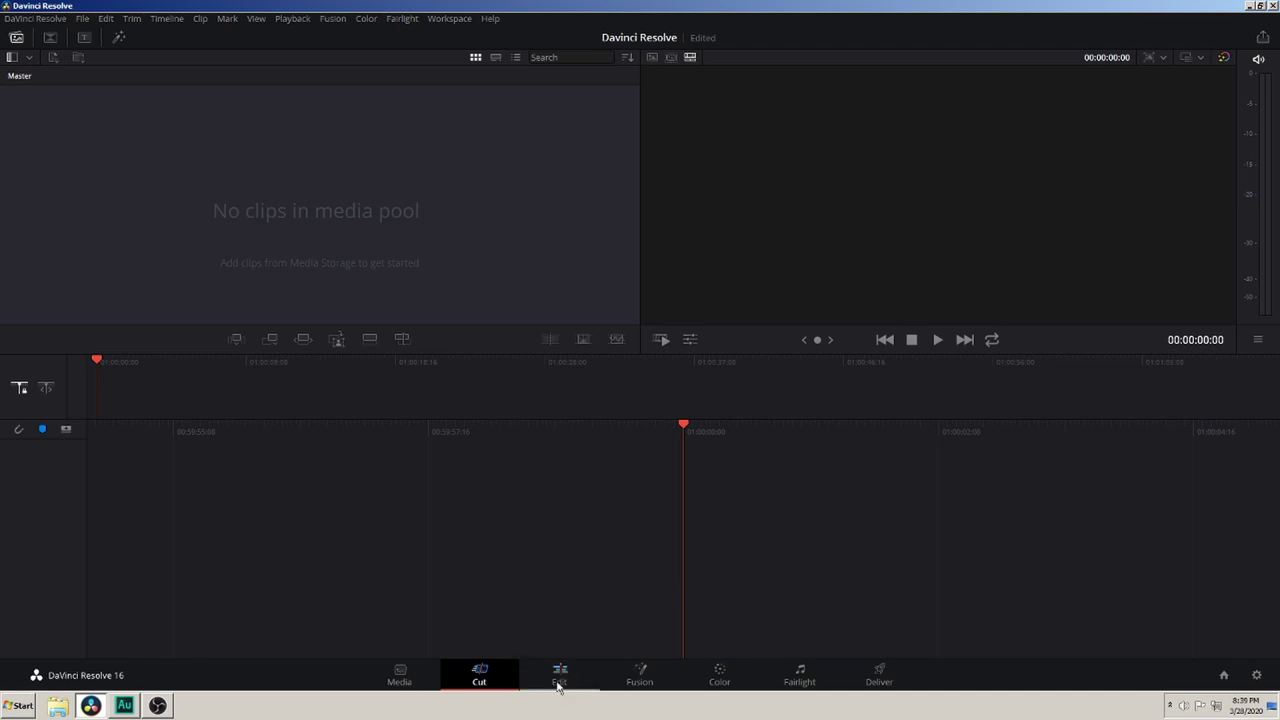
click(449, 18)
mouse_move(490, 18)
key(shift+4)
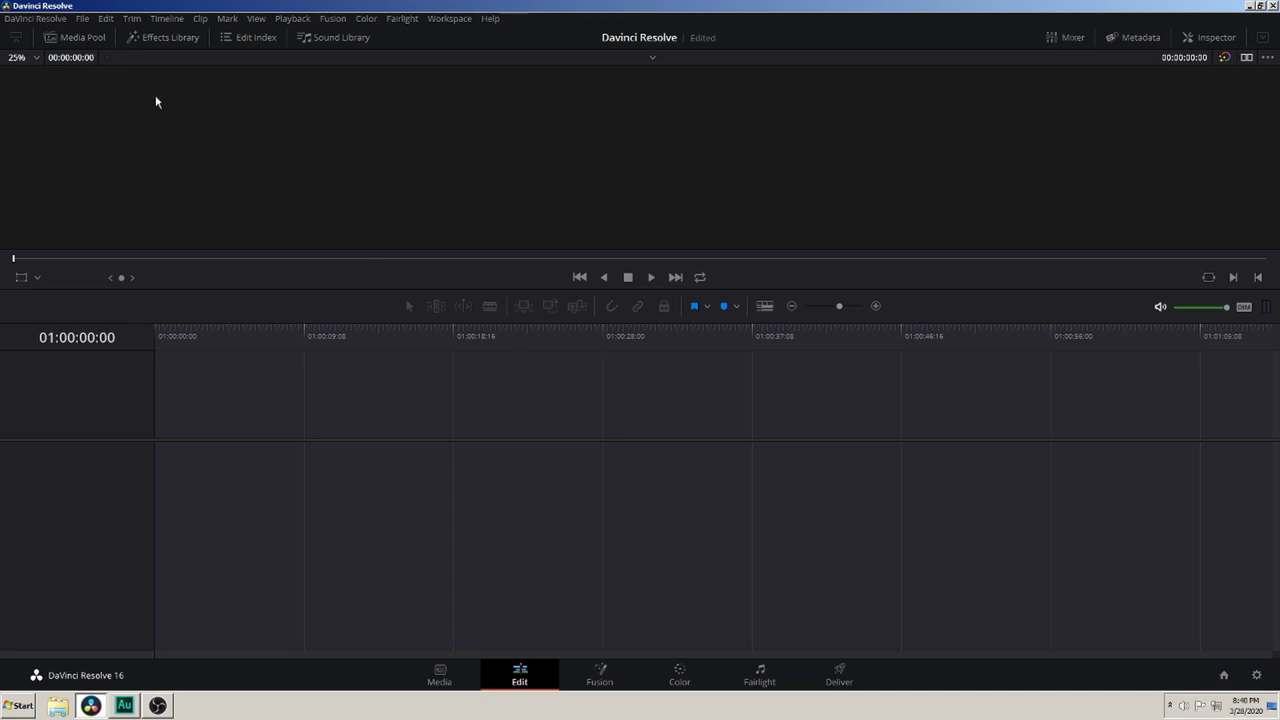
- Show the media pool and add four new bins under the Master bin
click(73, 40)
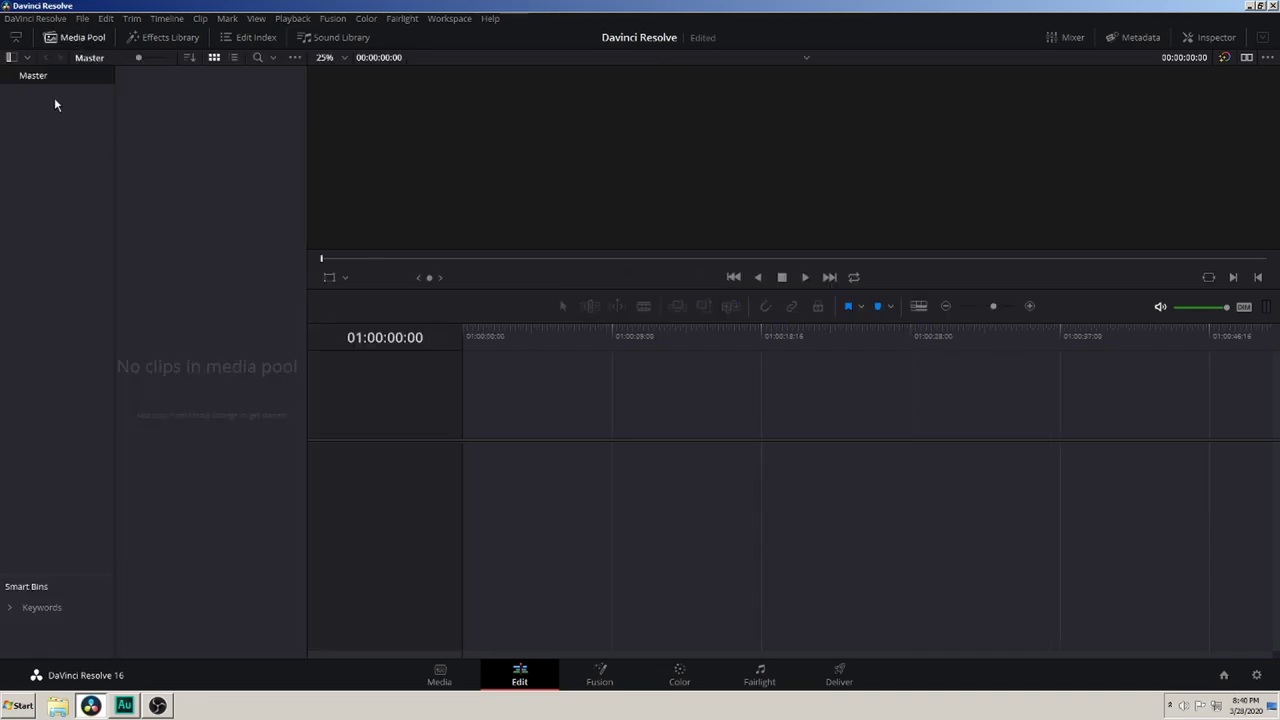
click(44, 73)
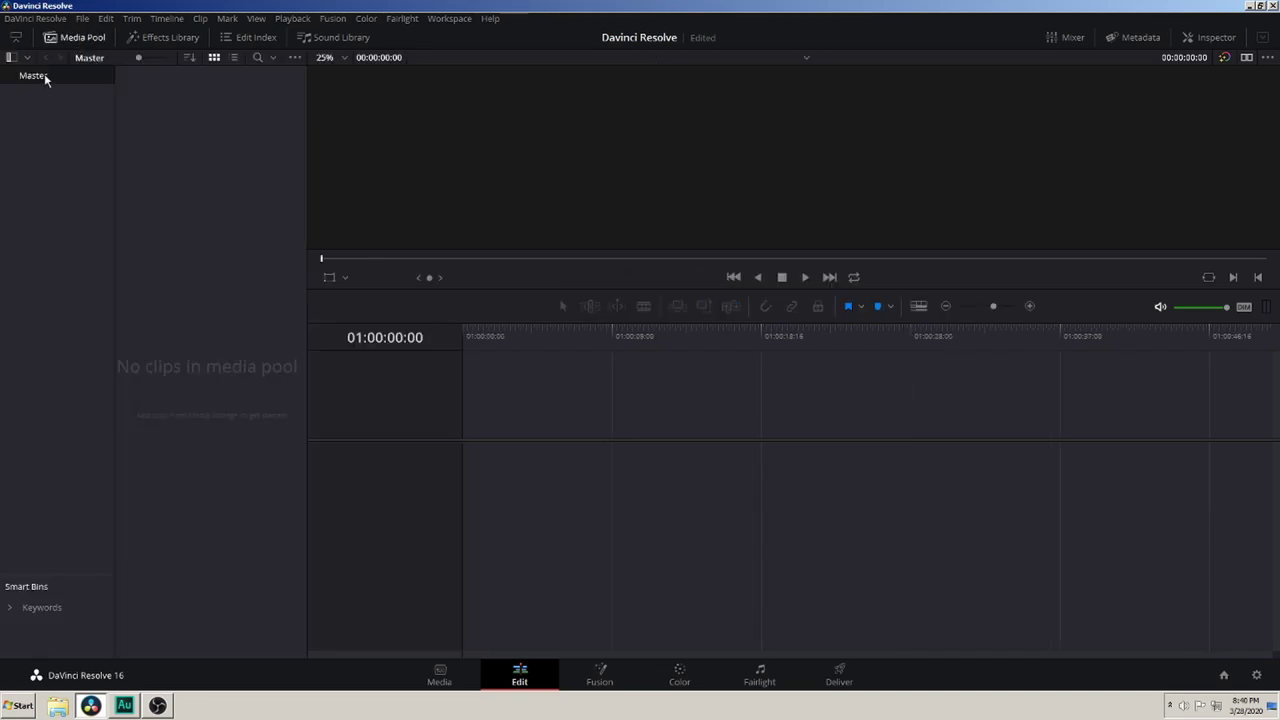
right_click(73, 156)
click(86, 163)
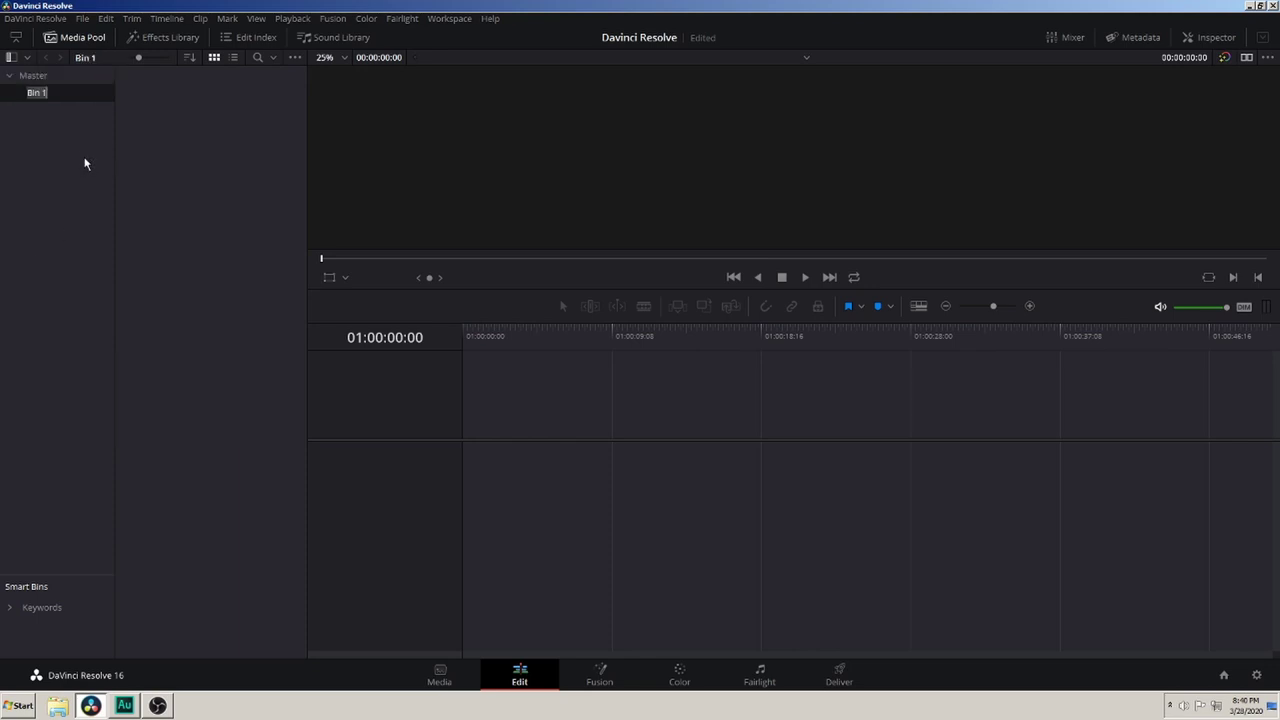
right_click(70, 134)
click(84, 143)
right_click(66, 145)
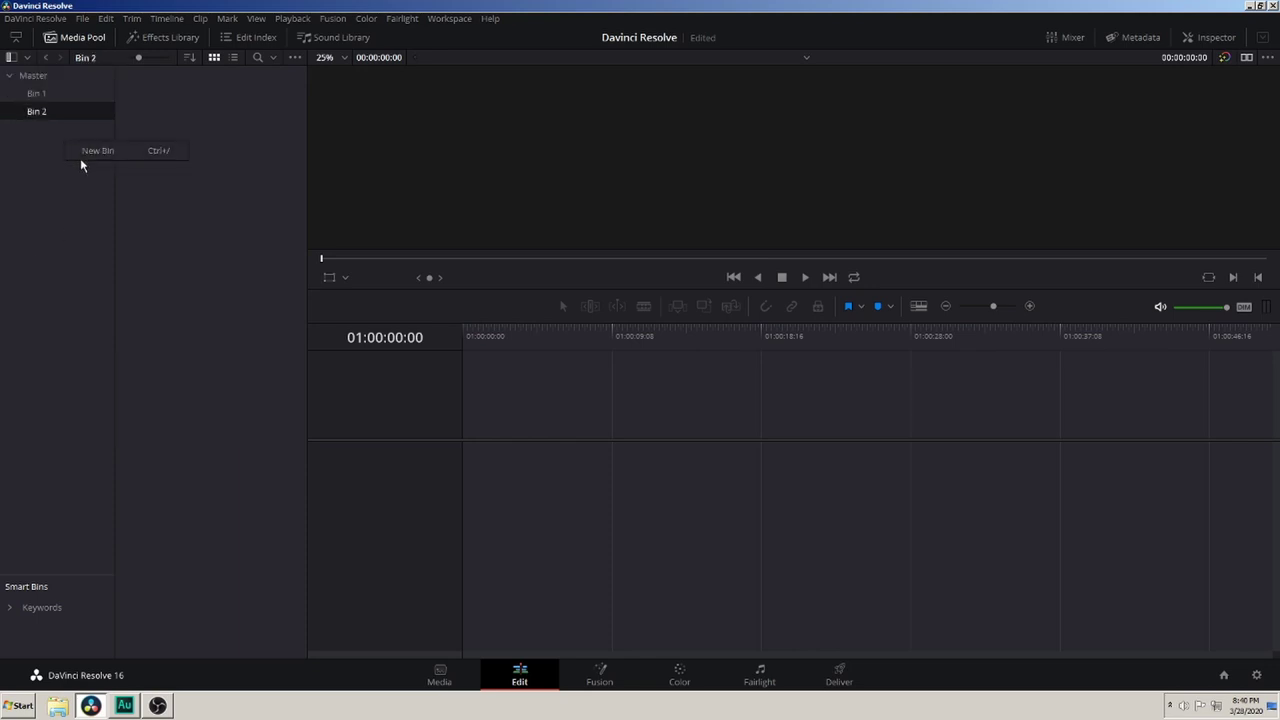
click(80, 158)
right_click(70, 159)
click(86, 167)
- Rename the first two bins to media and audio
click(38, 93)
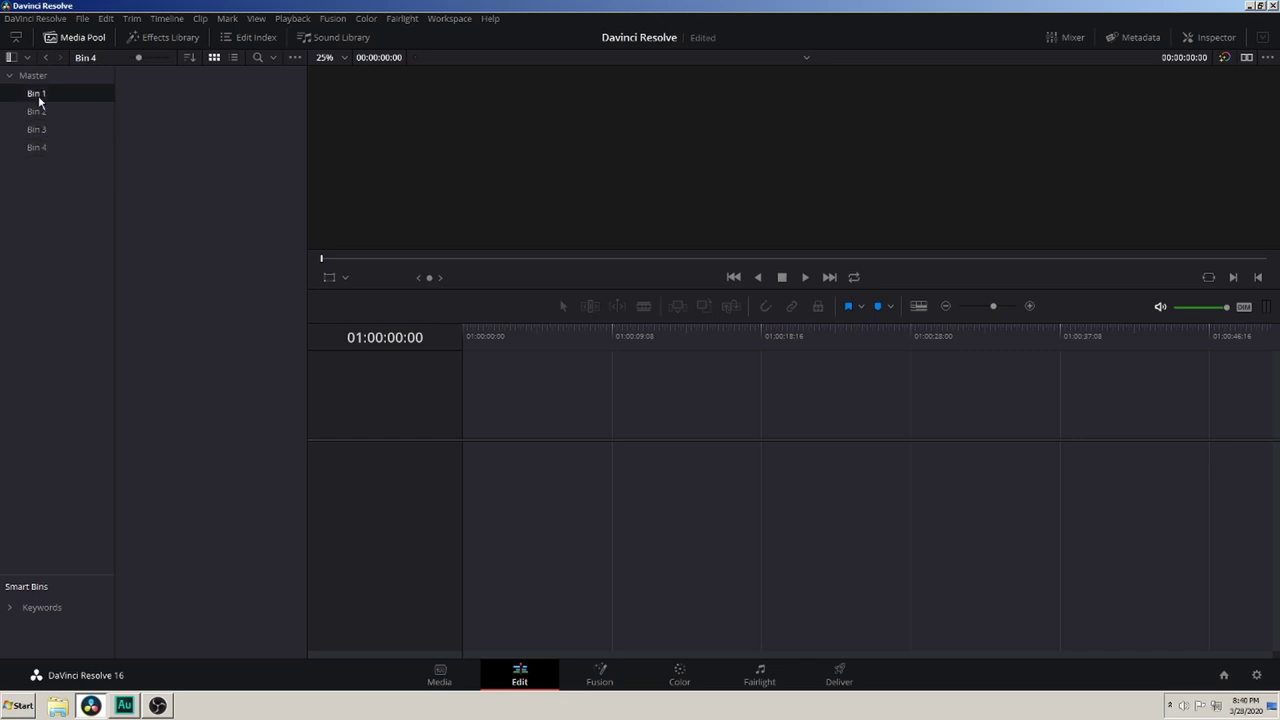
click(43, 93)
text(media)
key(Return)
double_click(5, 105)
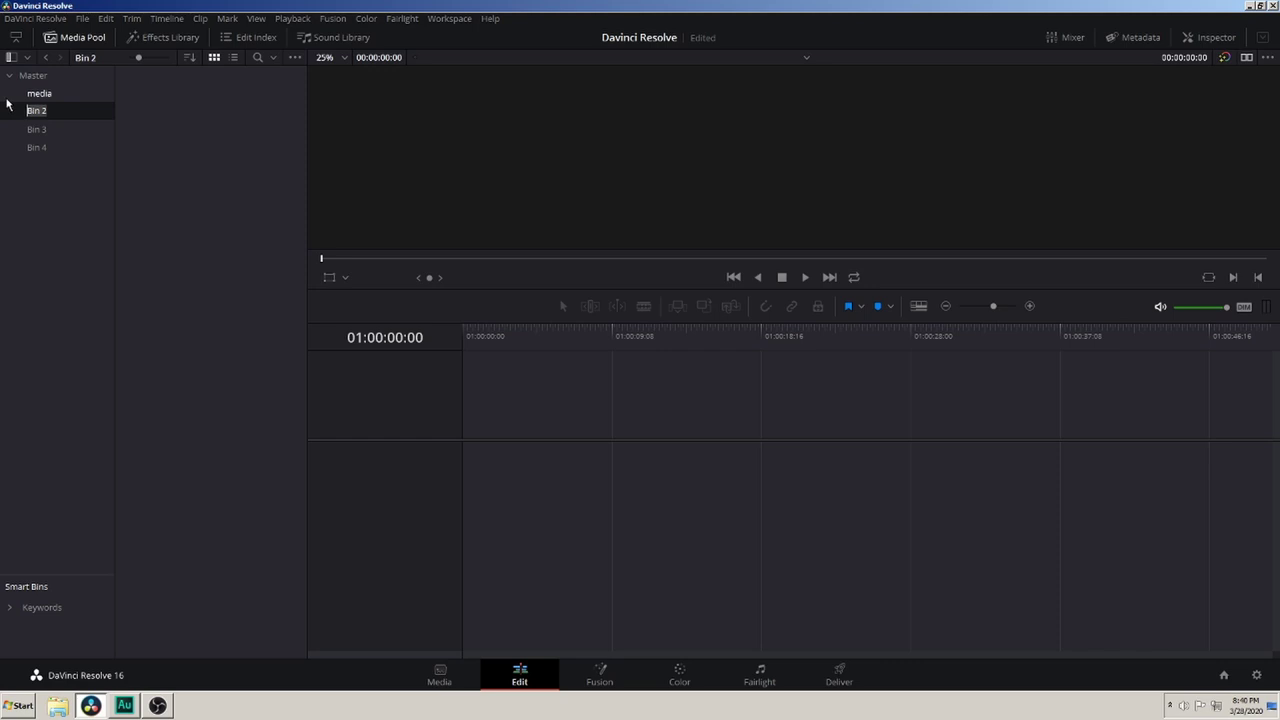
text(audio)
key(Return)
- Rename the third and fourth bins to asset and timeline
double_click(42, 129)
text(asse)
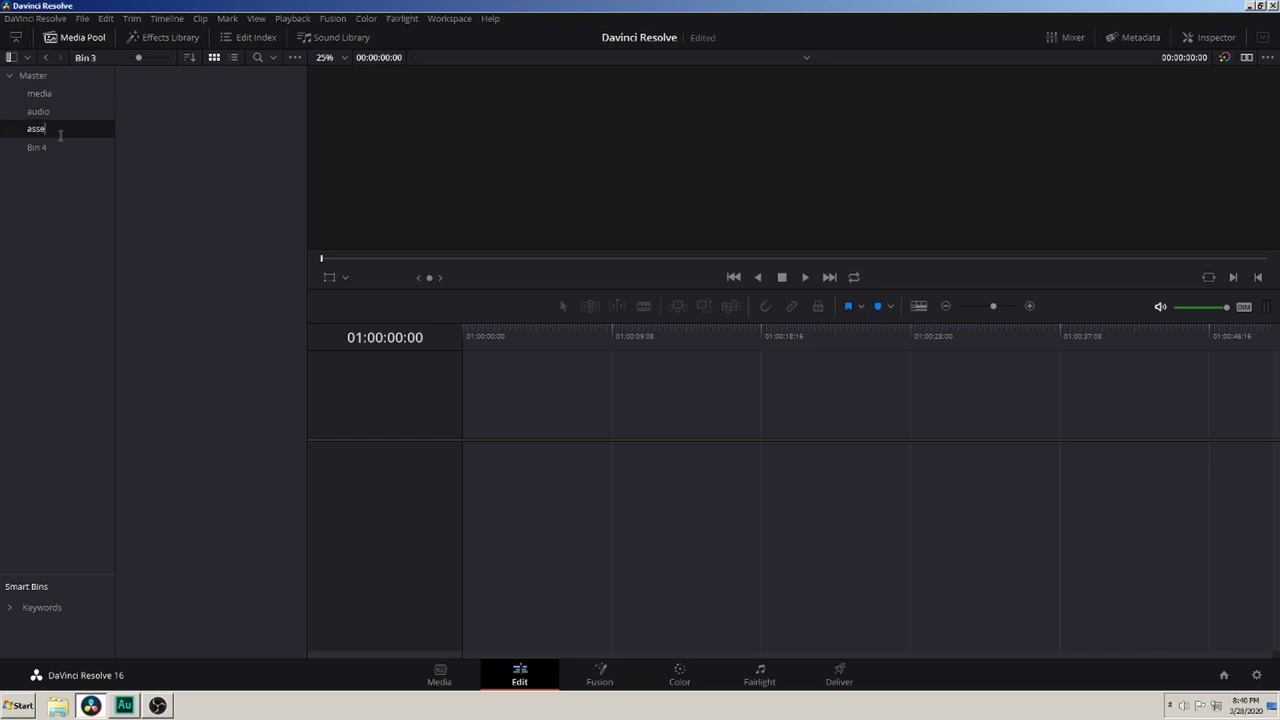
text(t)
key(Return)
click(43, 148)
double_click(46, 148)
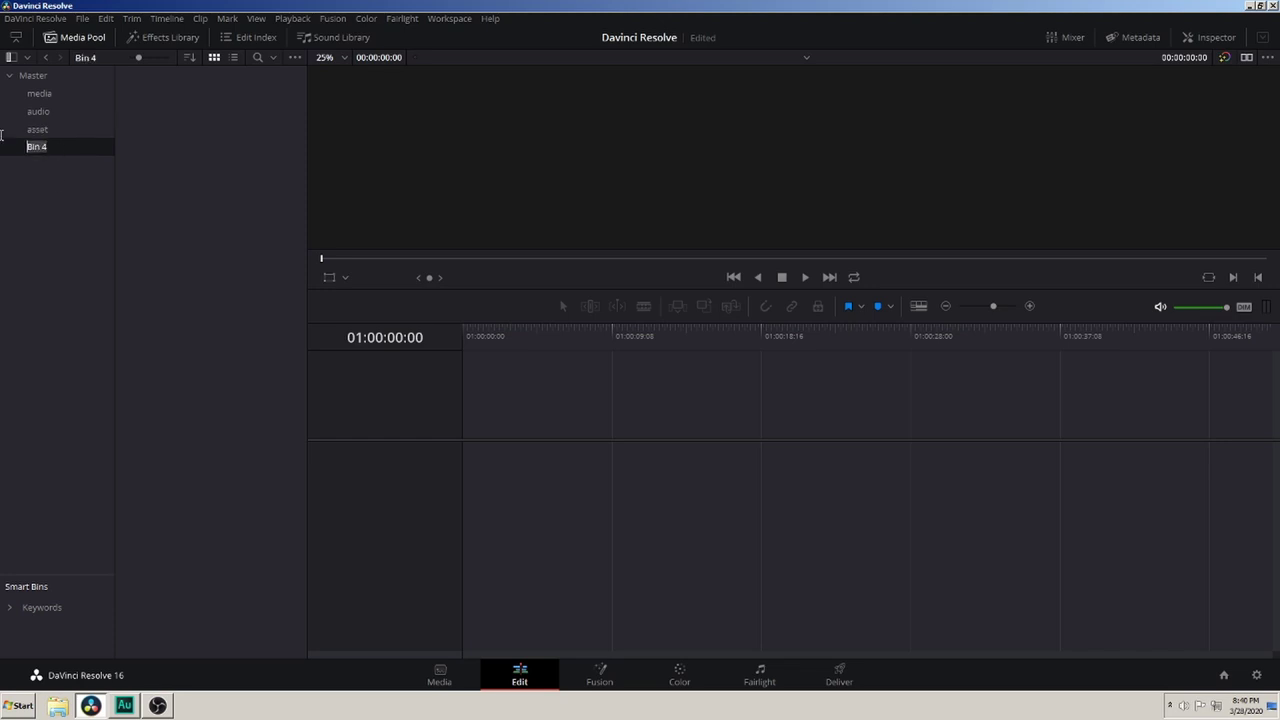
text(timeline)
key(Return)
- Create a new timeline named 'davinci' via File > New Timeline, then go to the media bin
click(82, 18)
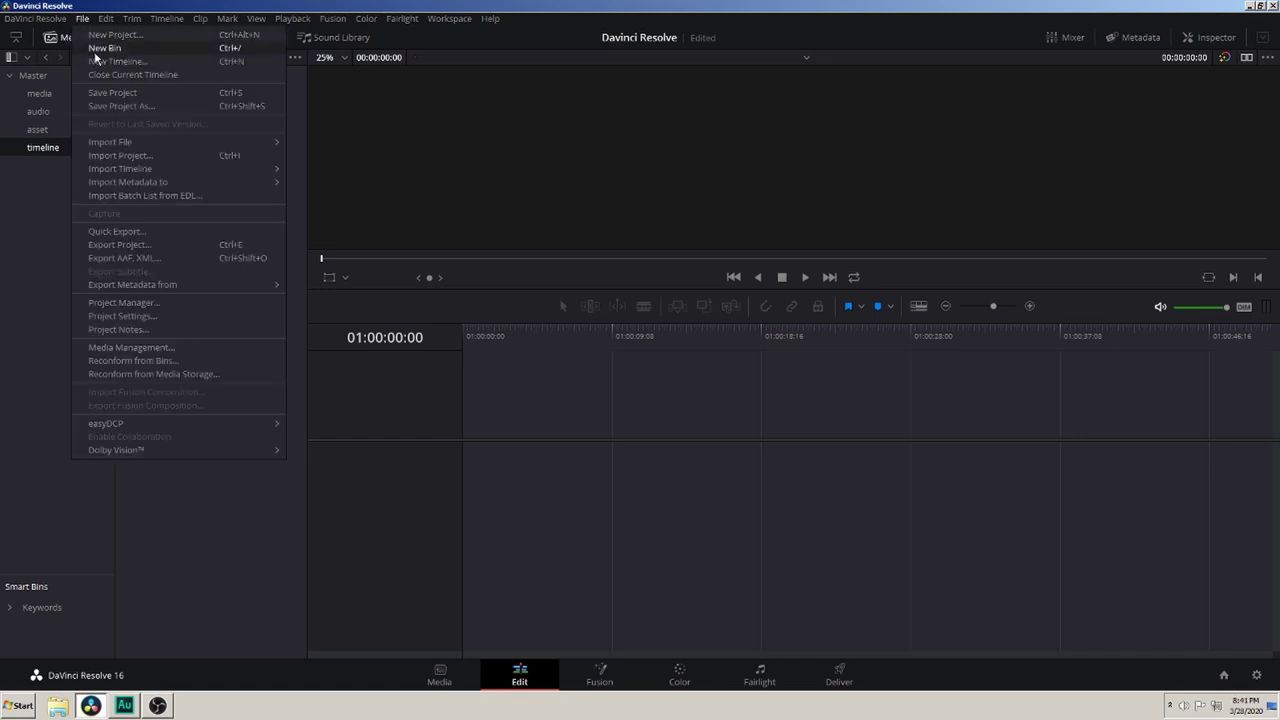
click(95, 63)
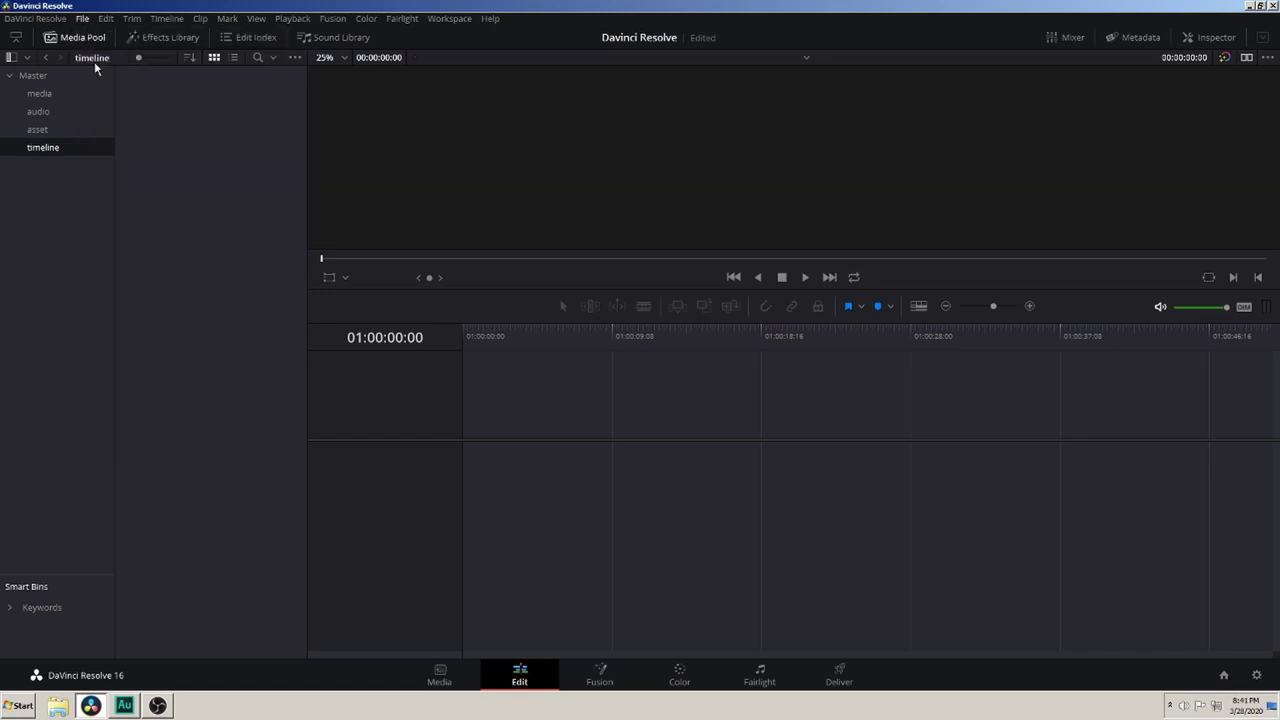
text(da)
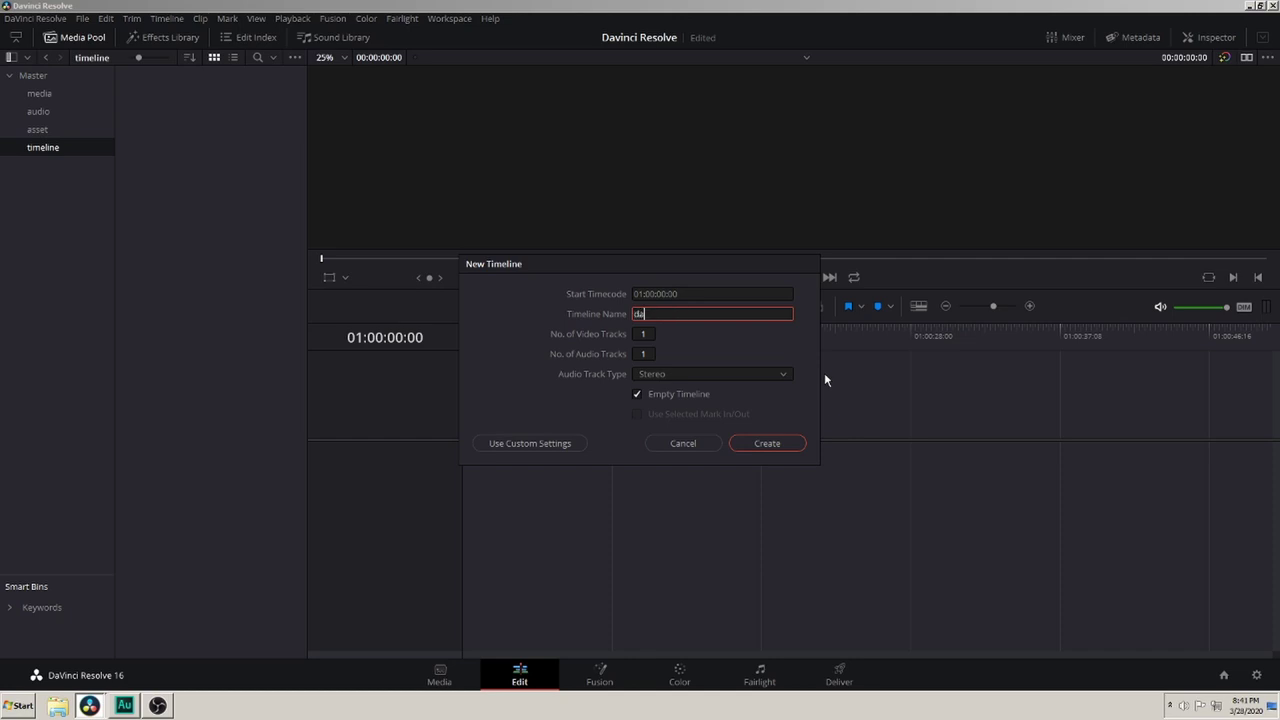
text(vinci)
click(767, 450)
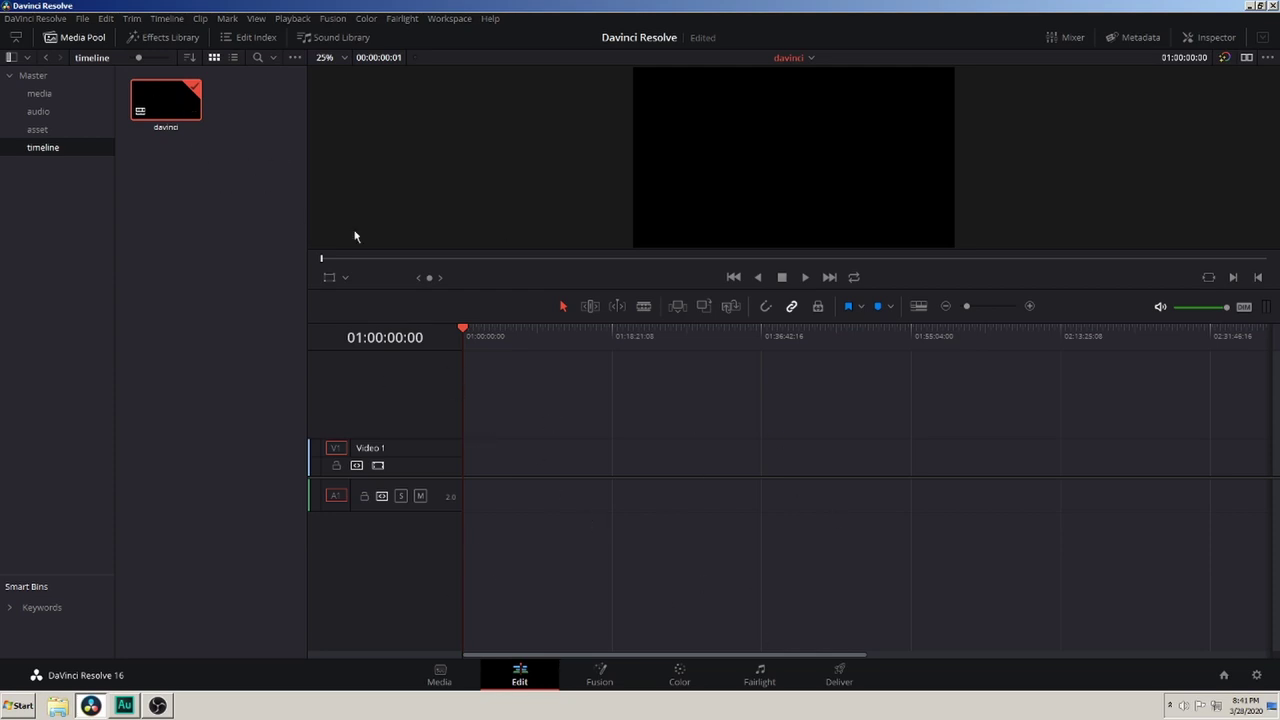
click(48, 109)
click(40, 93)
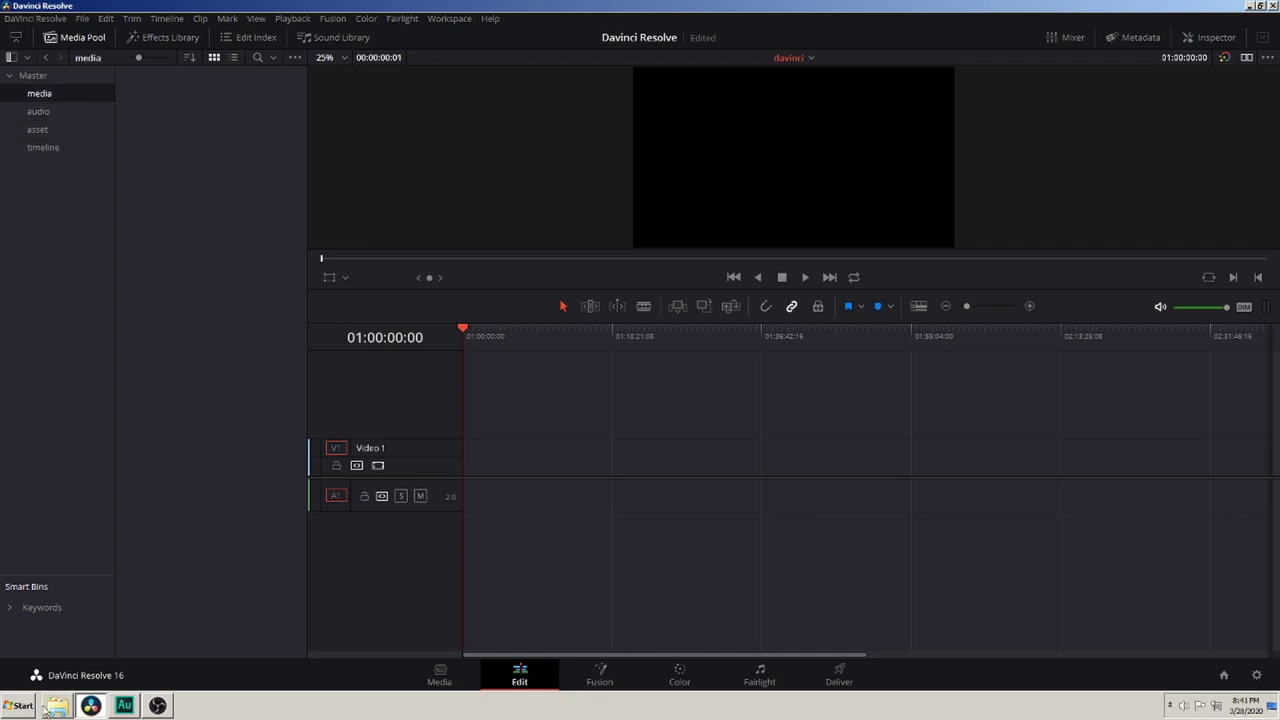
- In Explorer, browse to the H:\Raw\mindanao ride\drone folder
click(47, 706)
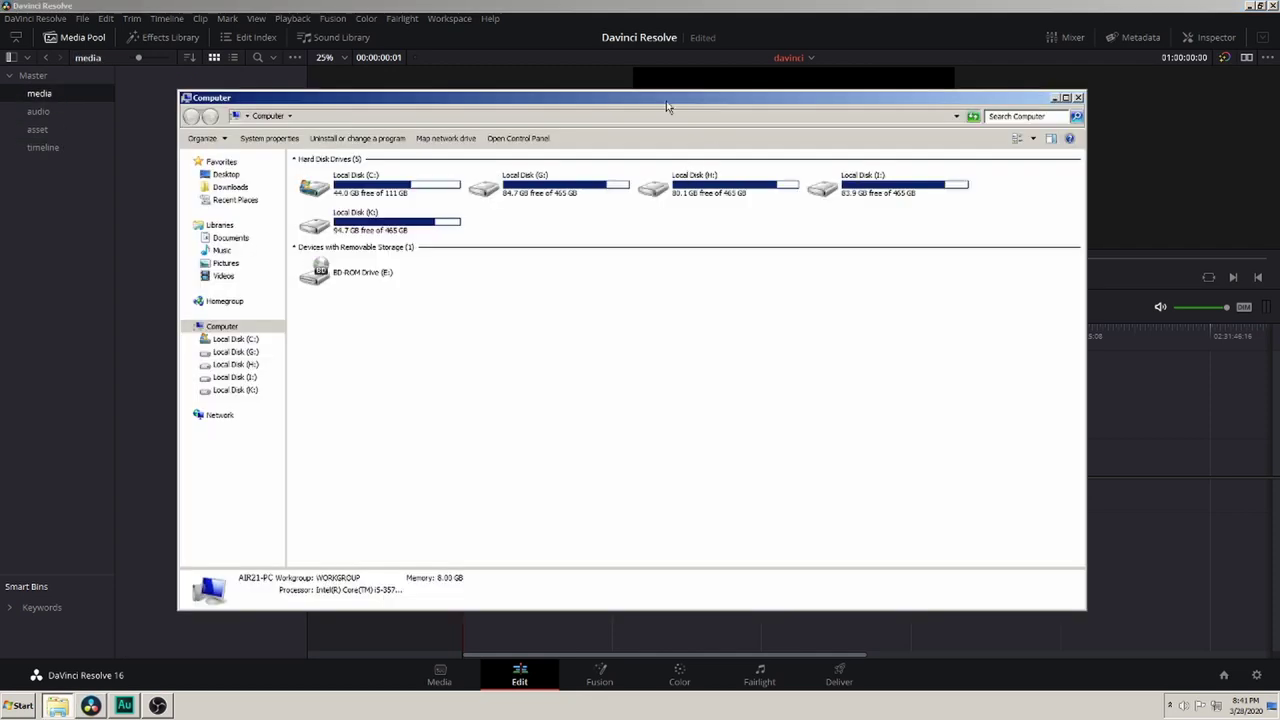
drag(667, 107, 842, 146)
double_click(865, 212)
double_click(540, 313)
double_click(840, 304)
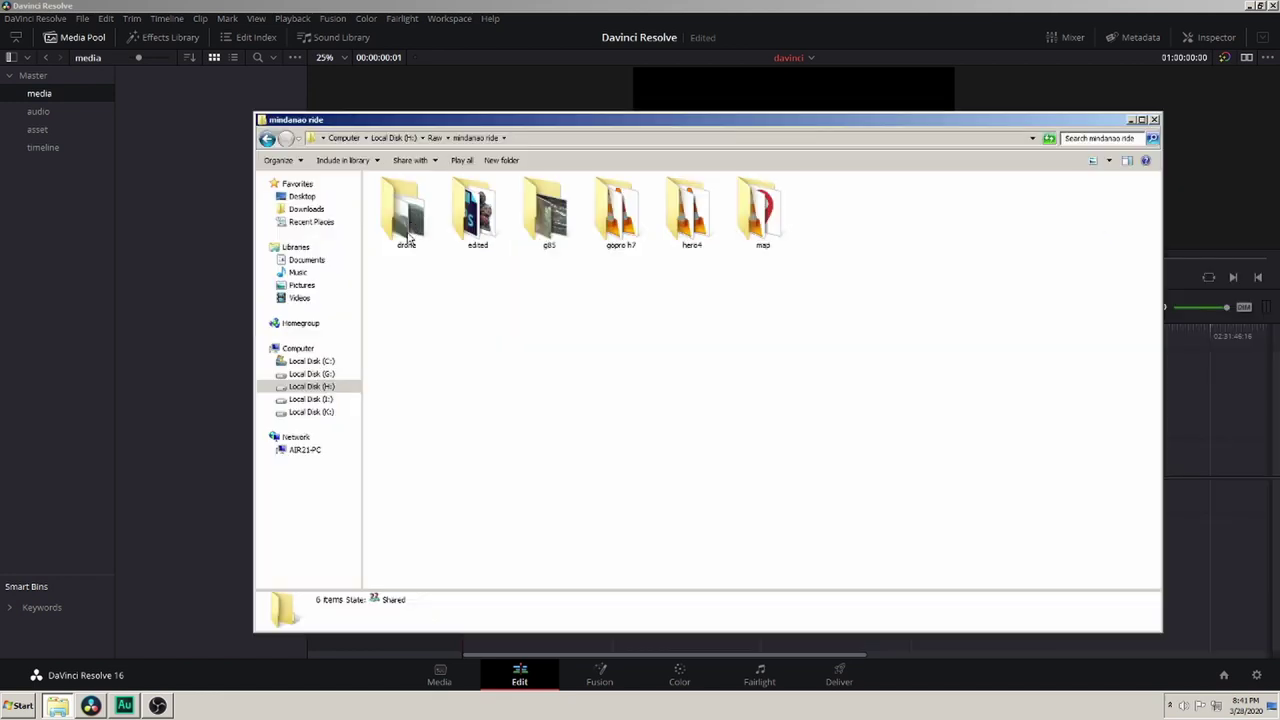
double_click(409, 238)
- Drag the five drone clips into Resolve's media bin and select DJI_0718
drag(655, 120, 808, 168)
mouse_move(910, 373)
mouse_down()
mouse_move(643, 272)
mouse_move(56, 104)
mouse_up()
click(232, 290)
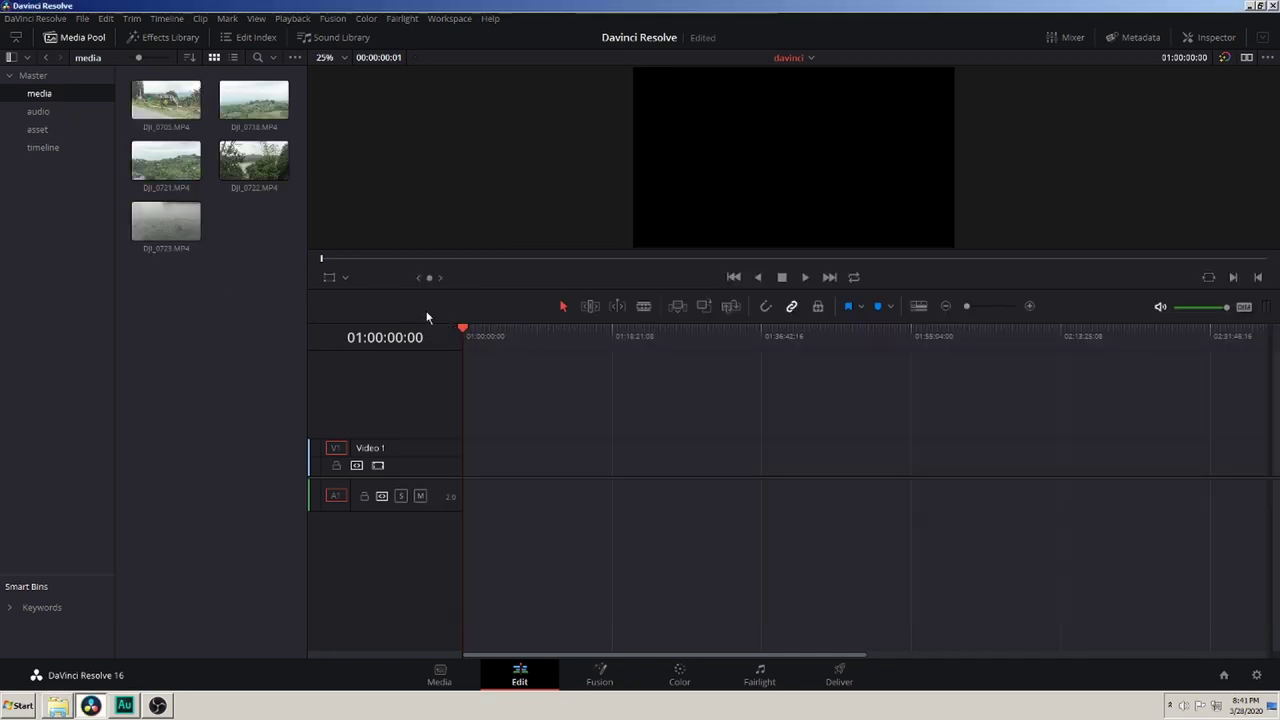
click(254, 100)
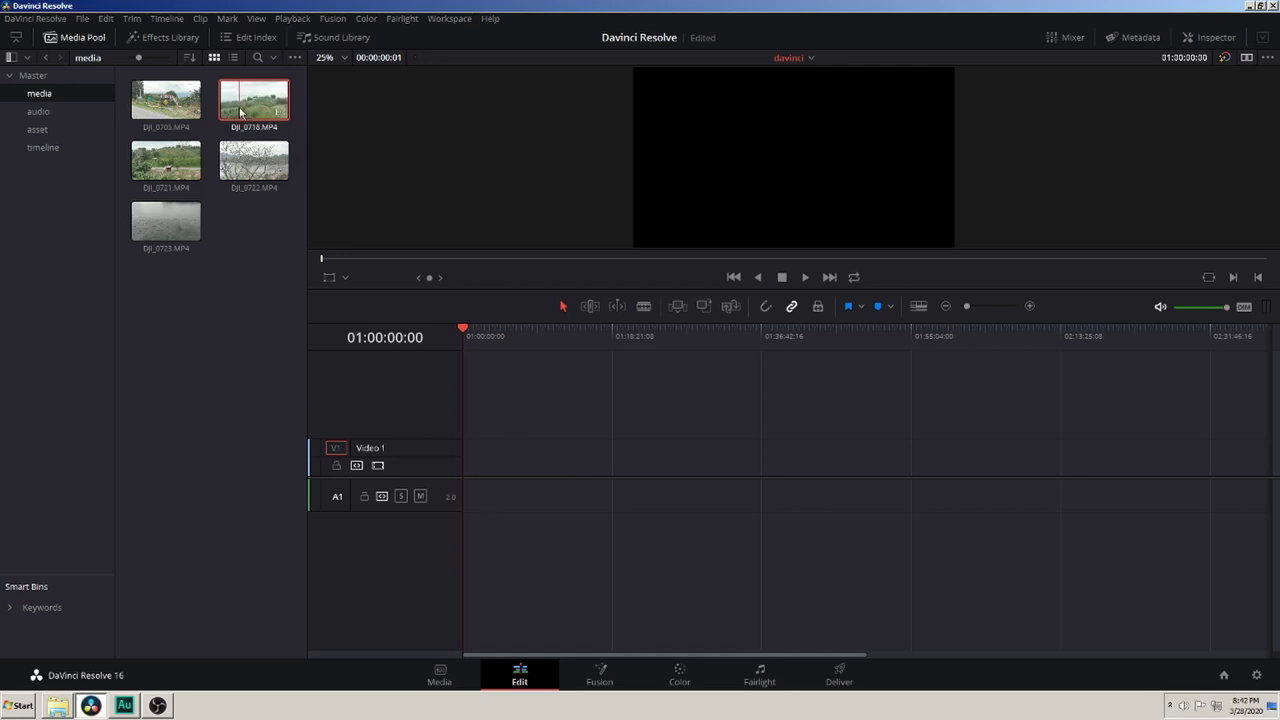
- Place DJI_0705 at the start of Video 1, rescale the timeline, and scrub toward 01:02:14:20
mouse_move(166, 100)
mouse_down()
mouse_move(533, 494)
mouse_move(474, 411)
mouse_up()
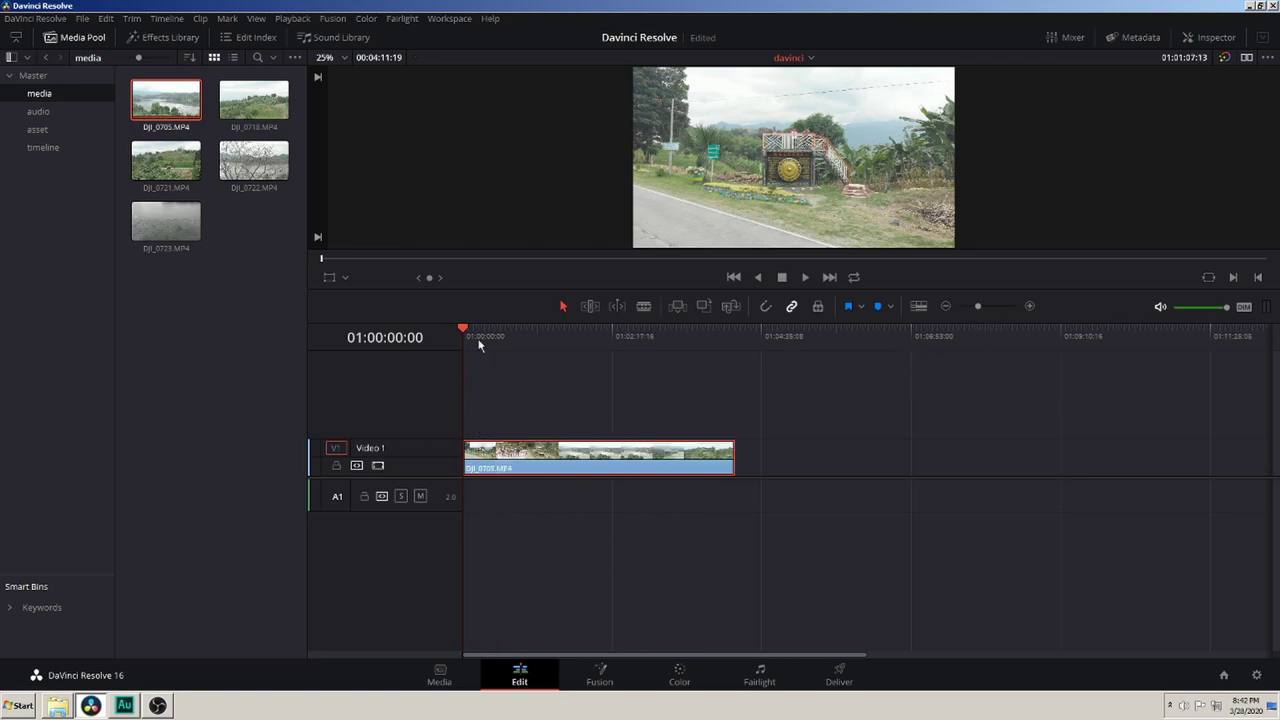
scroll(619, 375, up, 3)
drag(994, 309, 980, 307)
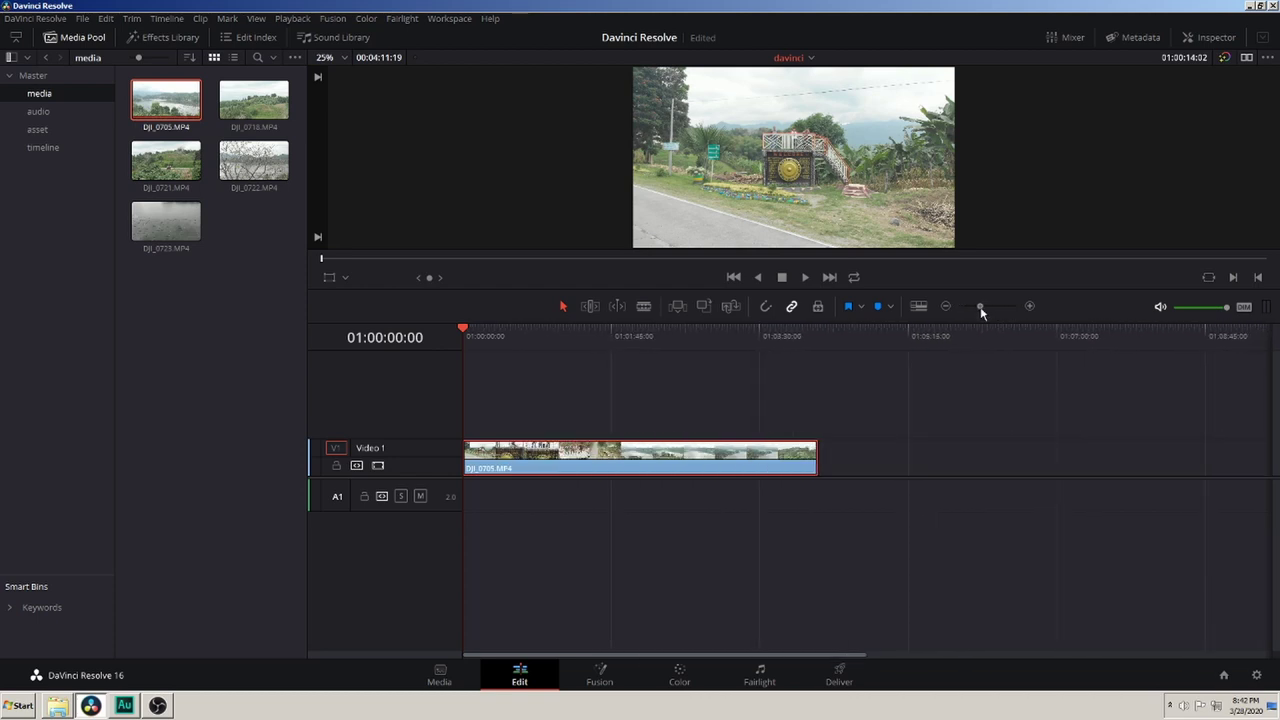
click(575, 351)
drag(575, 346, 671, 355)
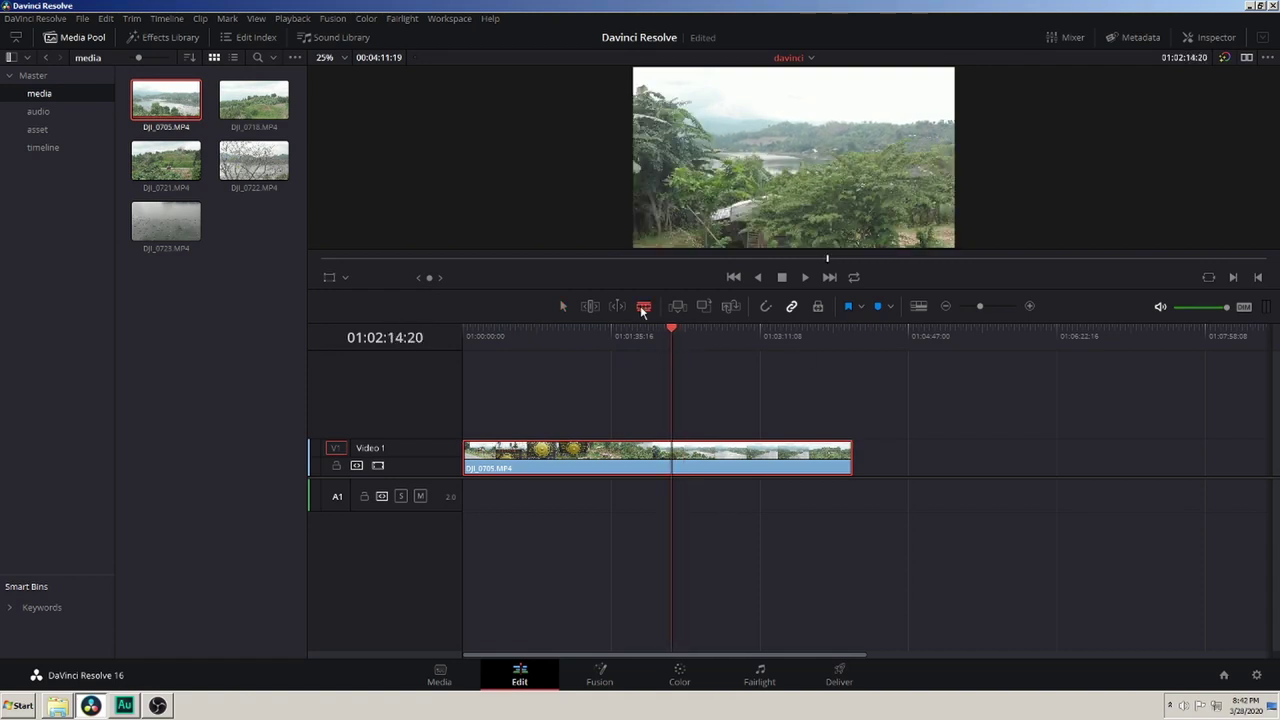
- Cut DJI_0705 at 01:02:14:20, delete the left part, and stop at 01:00:07:23
click(678, 460)
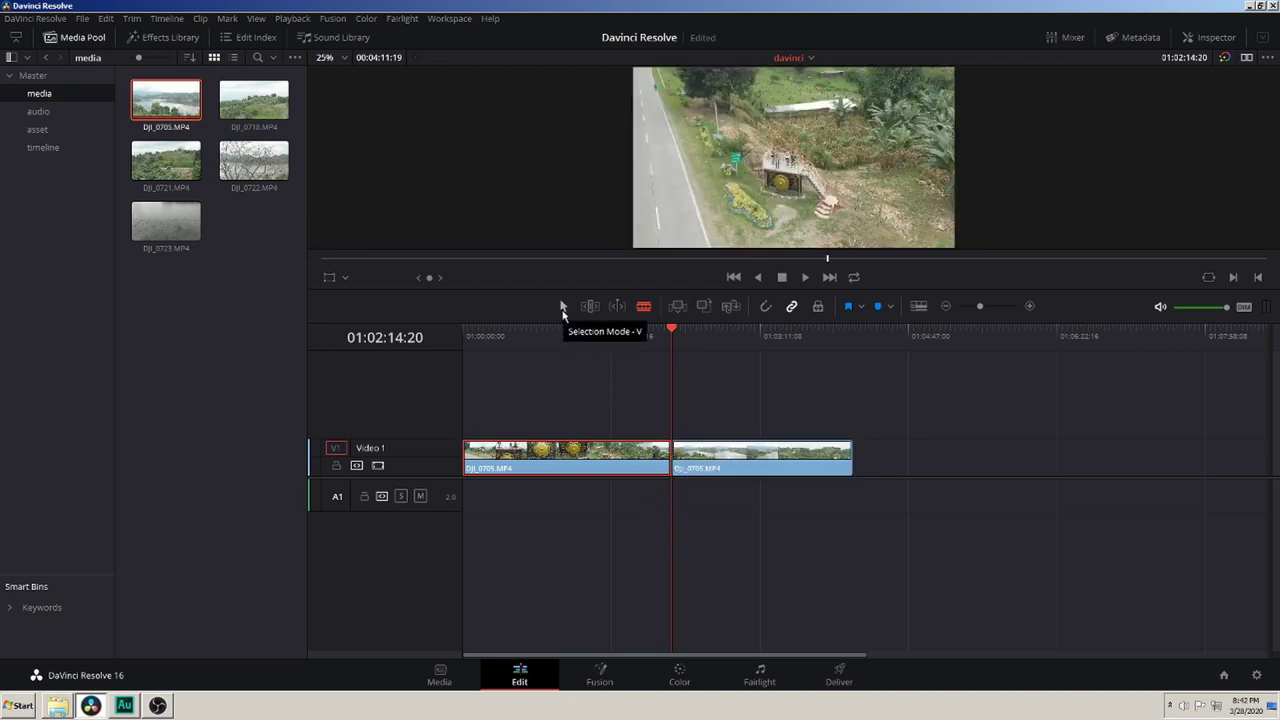
click(562, 310)
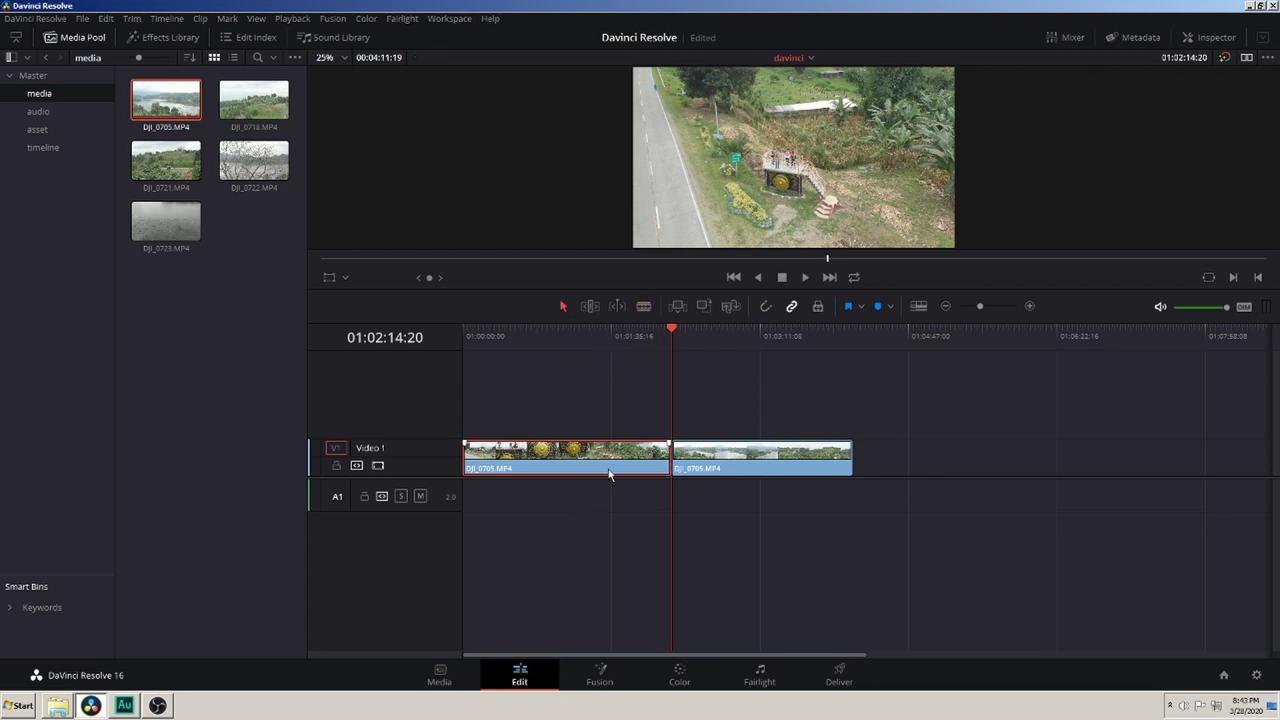
key(Delete)
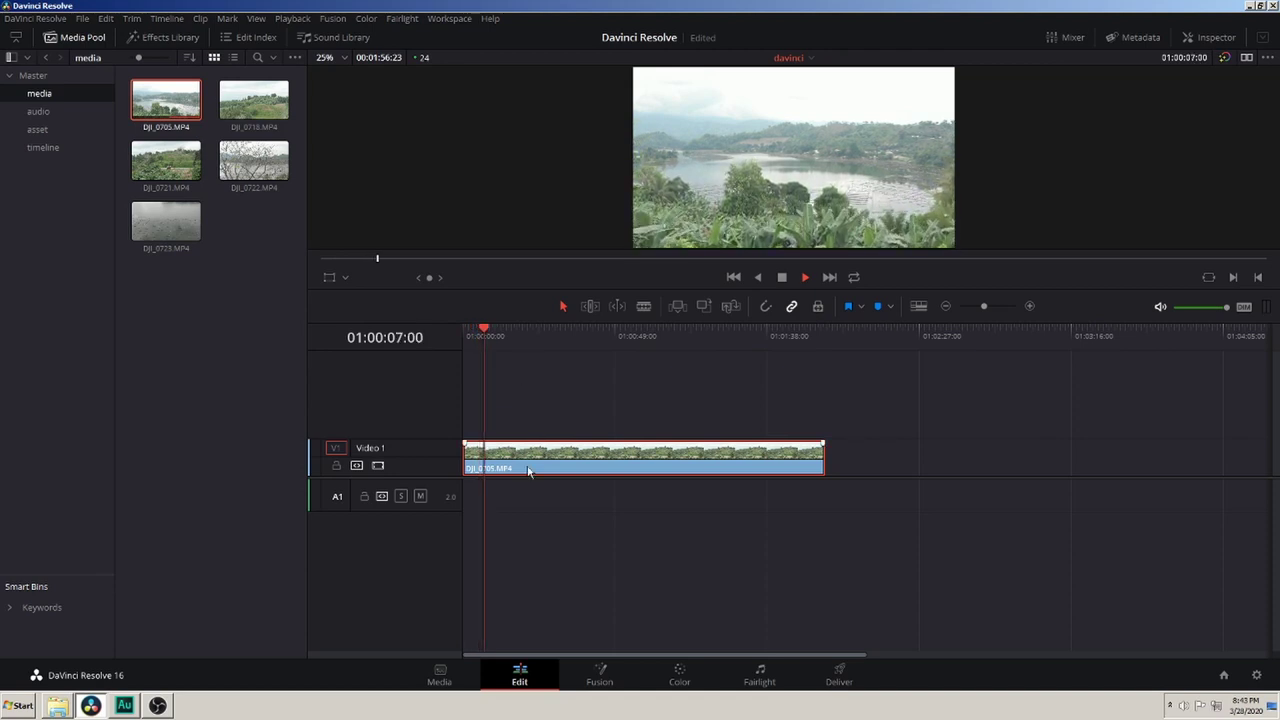
key(space)
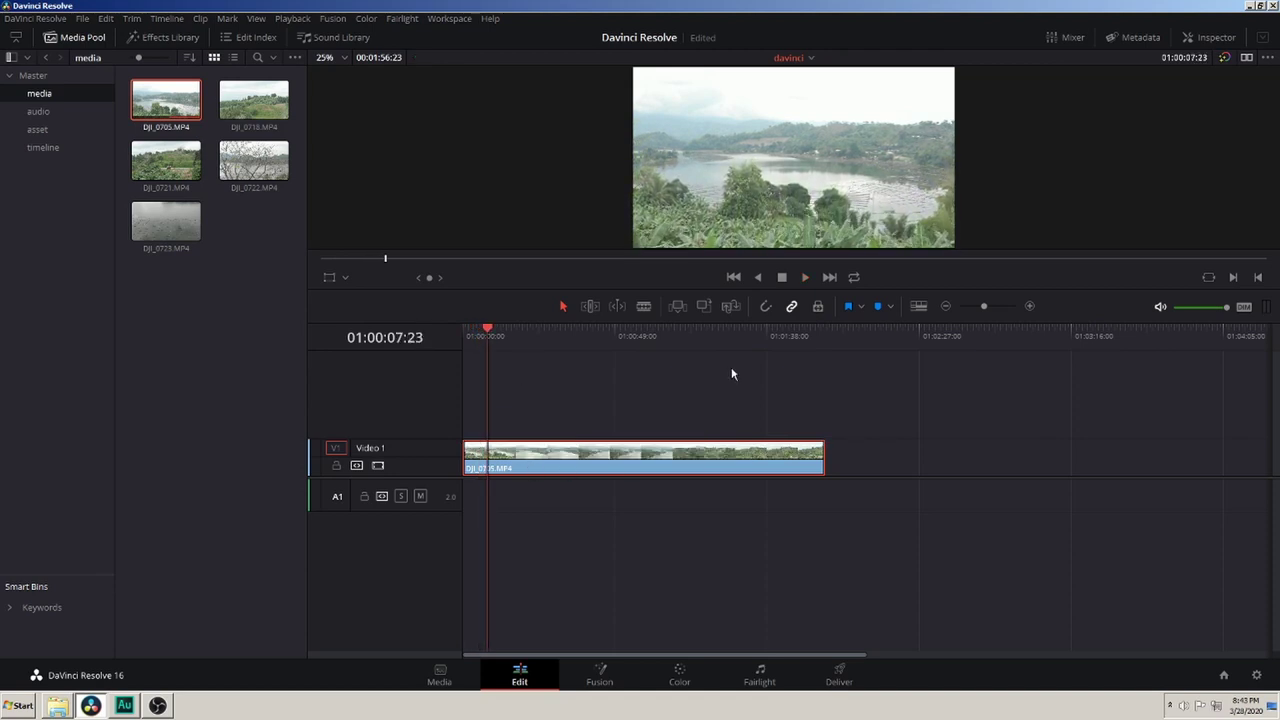
- Blade at the playhead and at 01:00:44:10, delete the middle piece, and close the gap
click(644, 306)
click(489, 458)
drag(556, 336, 601, 341)
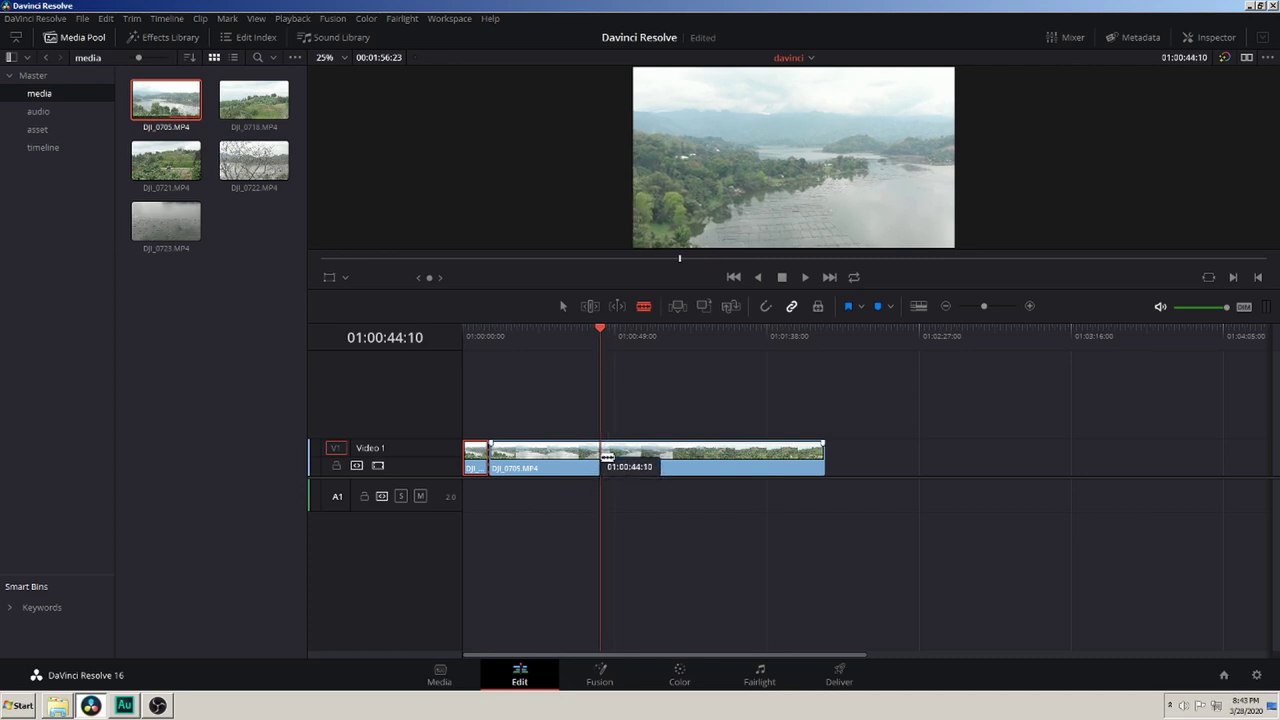
click(600, 466)
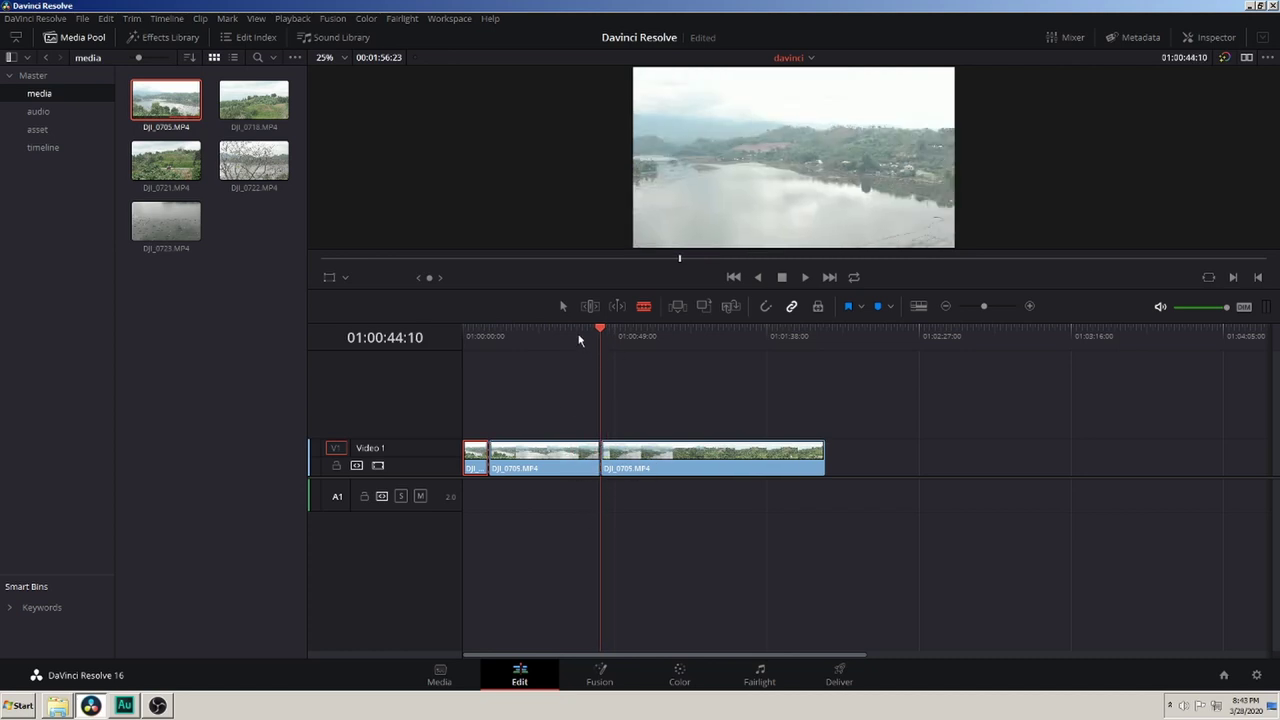
click(559, 467)
key(BackSpace)
drag(643, 469, 536, 472)
- Cut DJI_0705 near 01:00:17 and delete the long leftover part
click(491, 342)
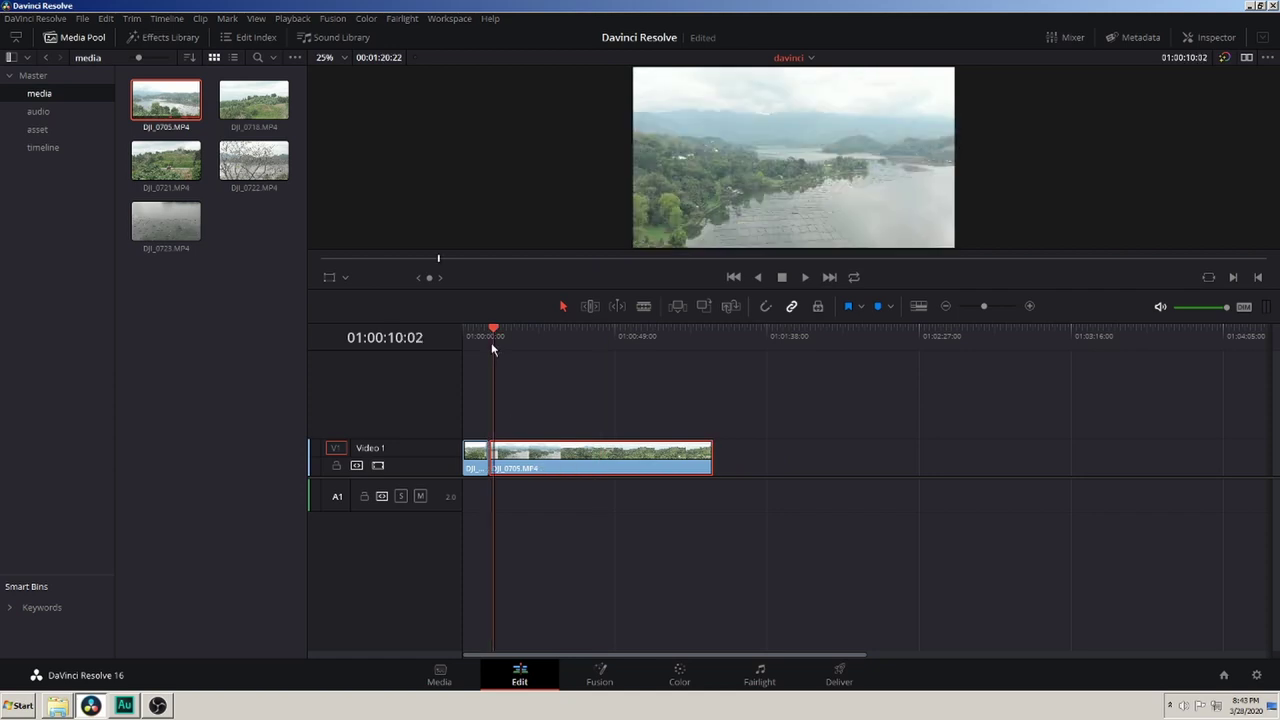
key(space)
key(space)
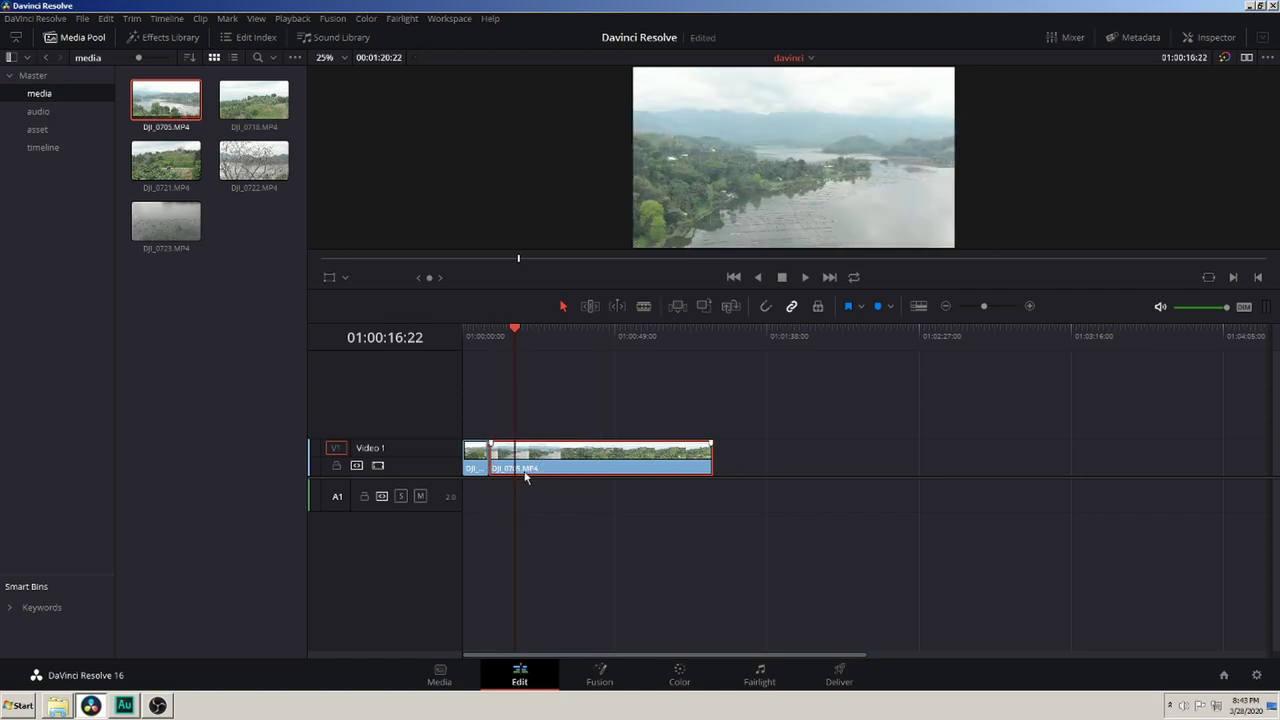
click(643, 306)
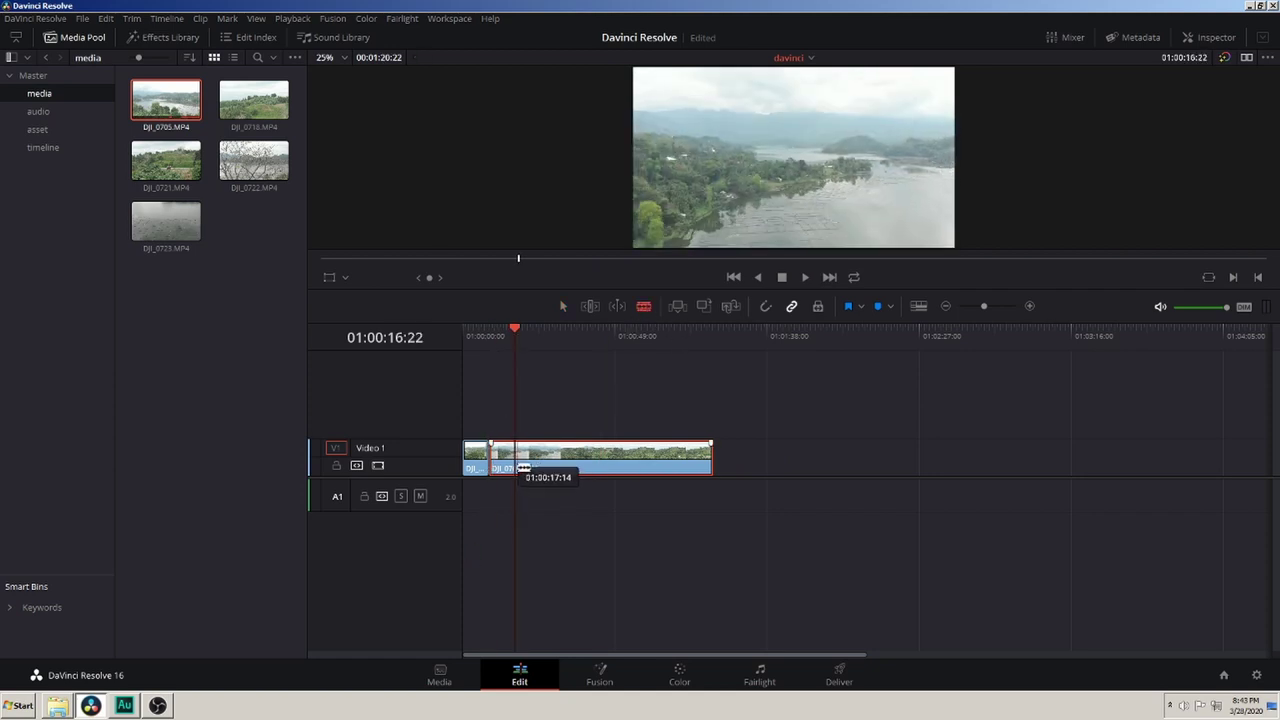
click(517, 466)
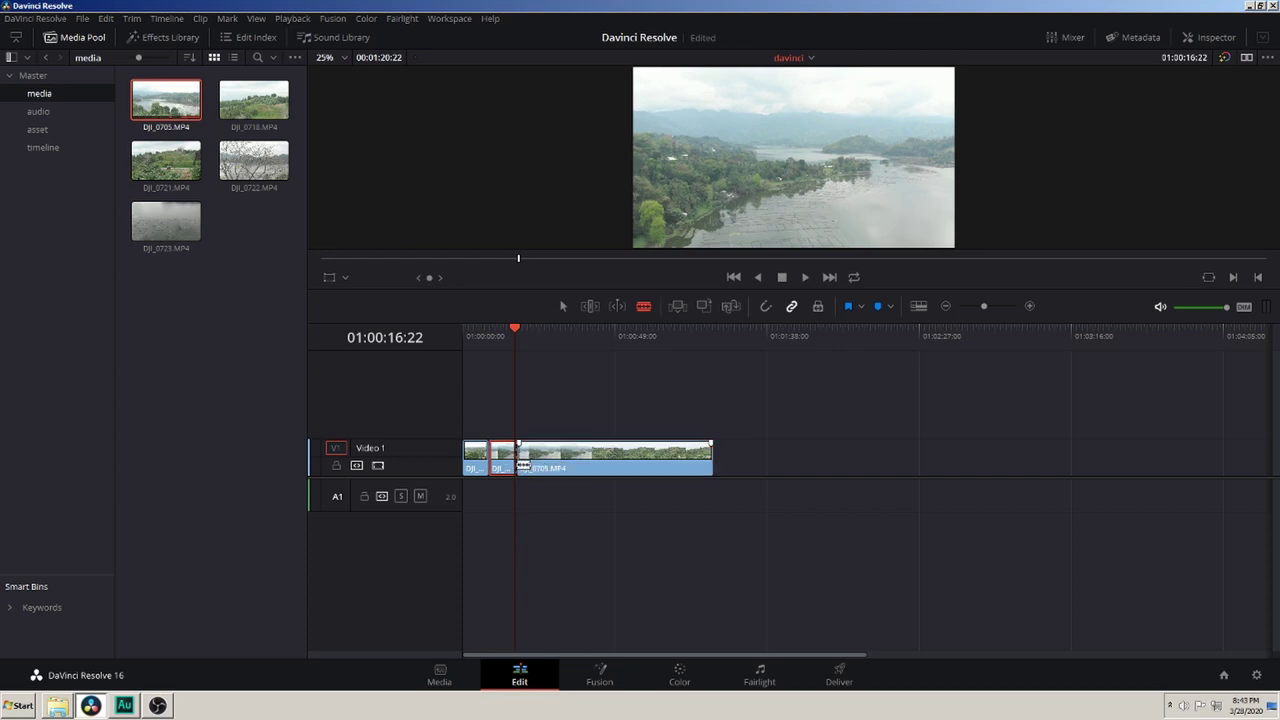
key(a)
click(578, 467)
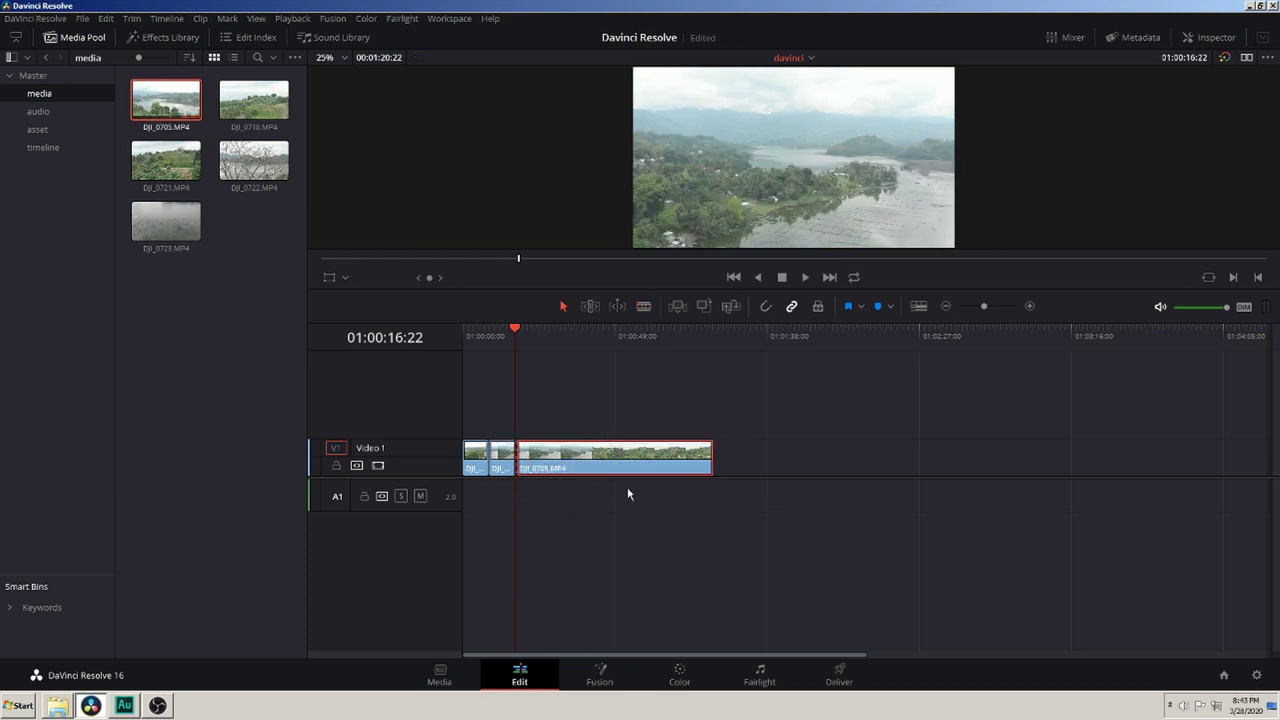
key(Delete)
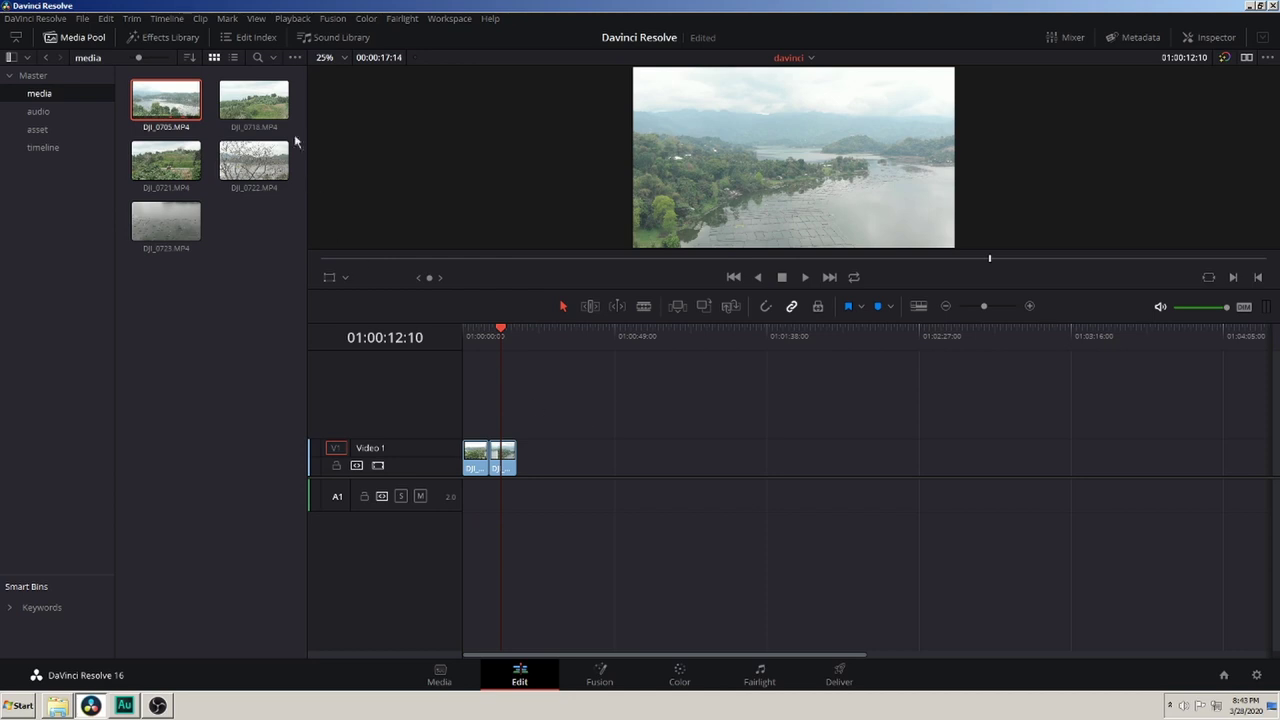
- Add DJI_0722 to V1 after the two short clips and trim off its beginning
click(255, 172)
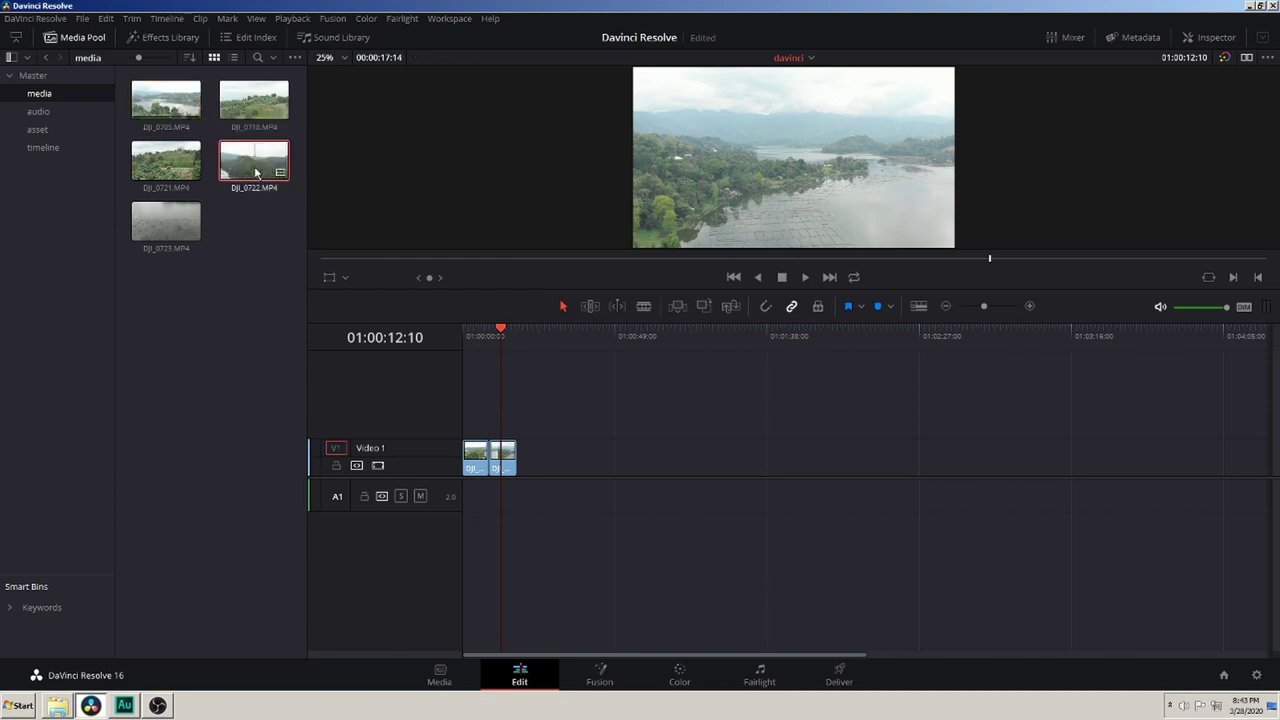
drag(255, 172, 572, 478)
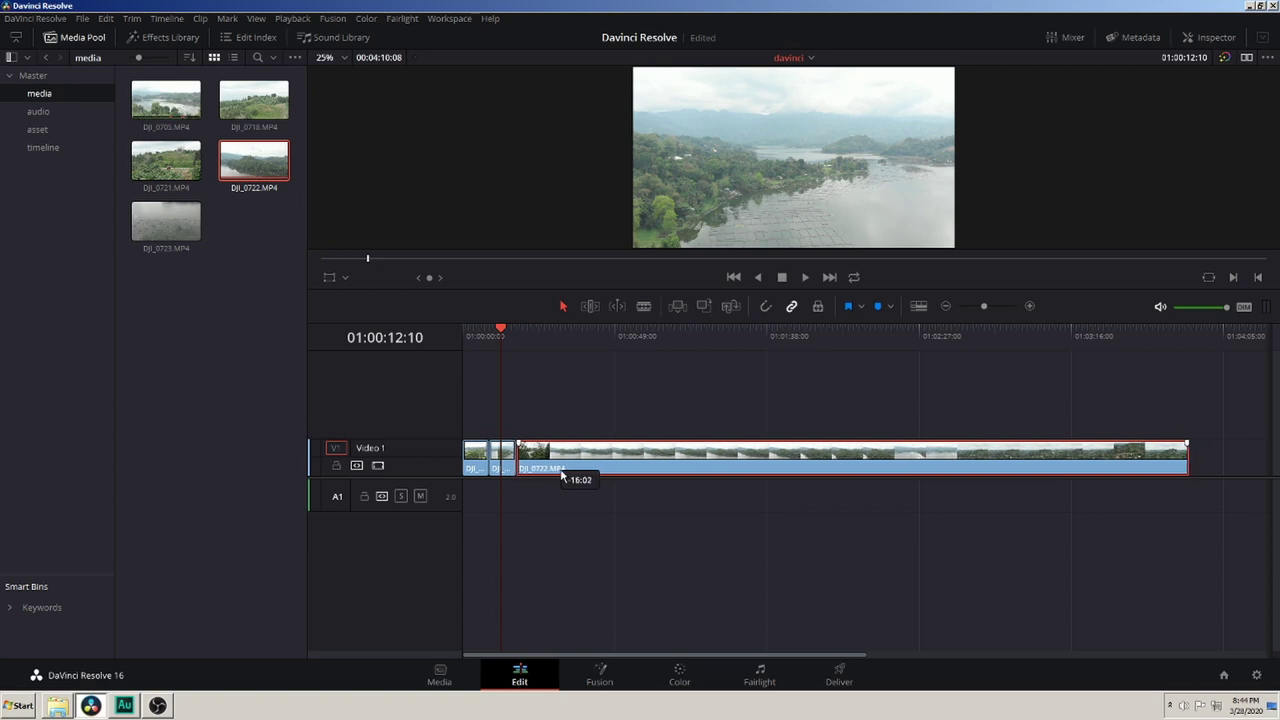
drag(522, 361, 541, 362)
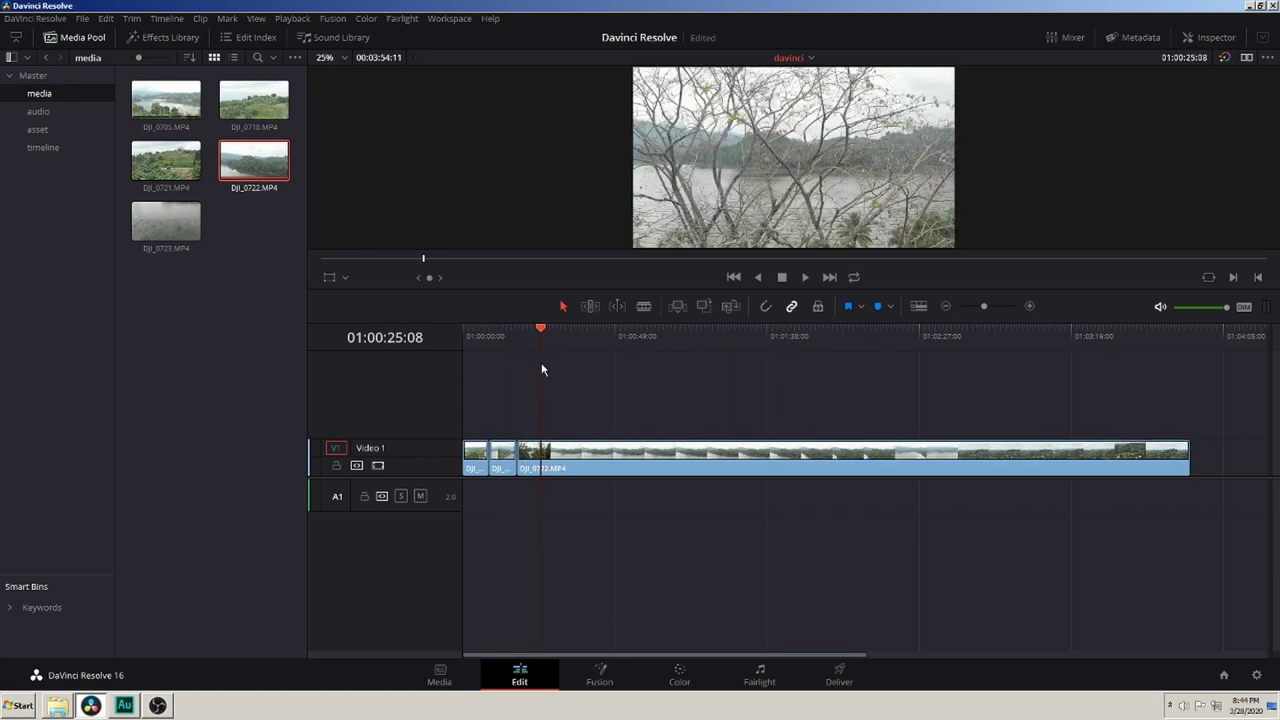
mouse_move(518, 466)
mouse_down()
mouse_move(582, 470)
mouse_move(544, 457)
mouse_move(555, 458)
mouse_move(547, 468)
mouse_up()
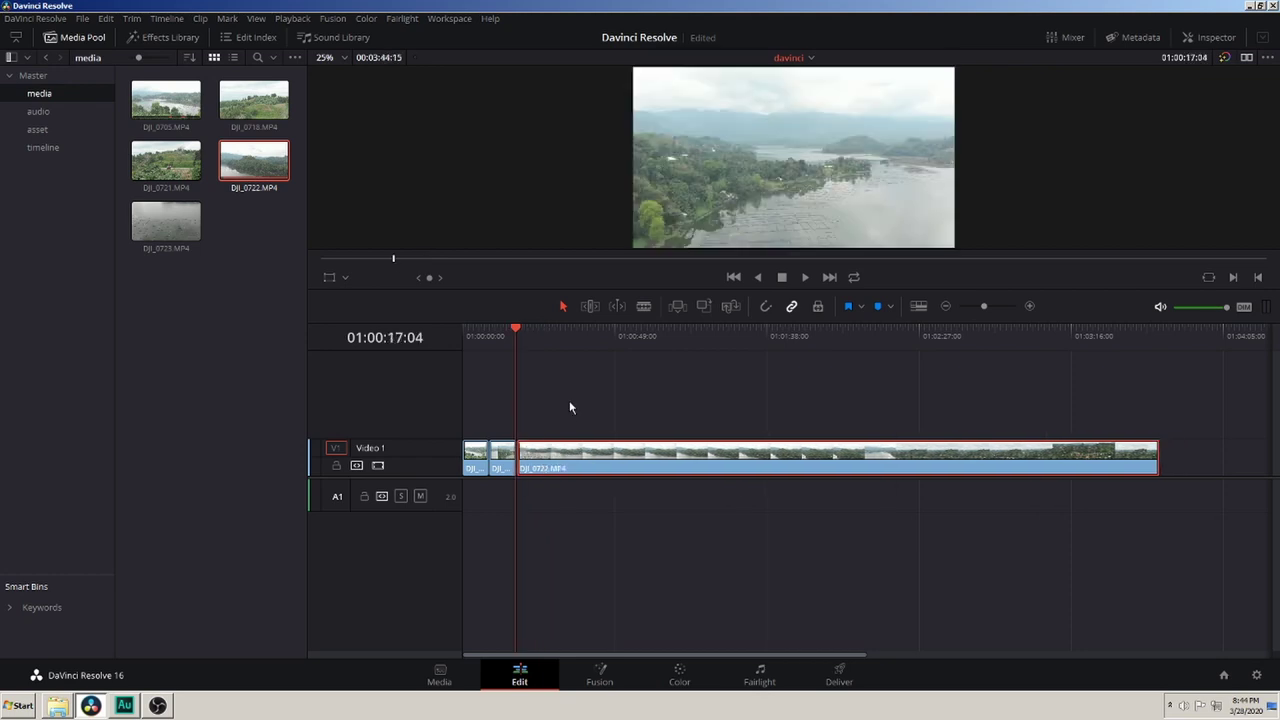
- Play to an end point and trim DJI_0722's tail back to the playhead
key(space)
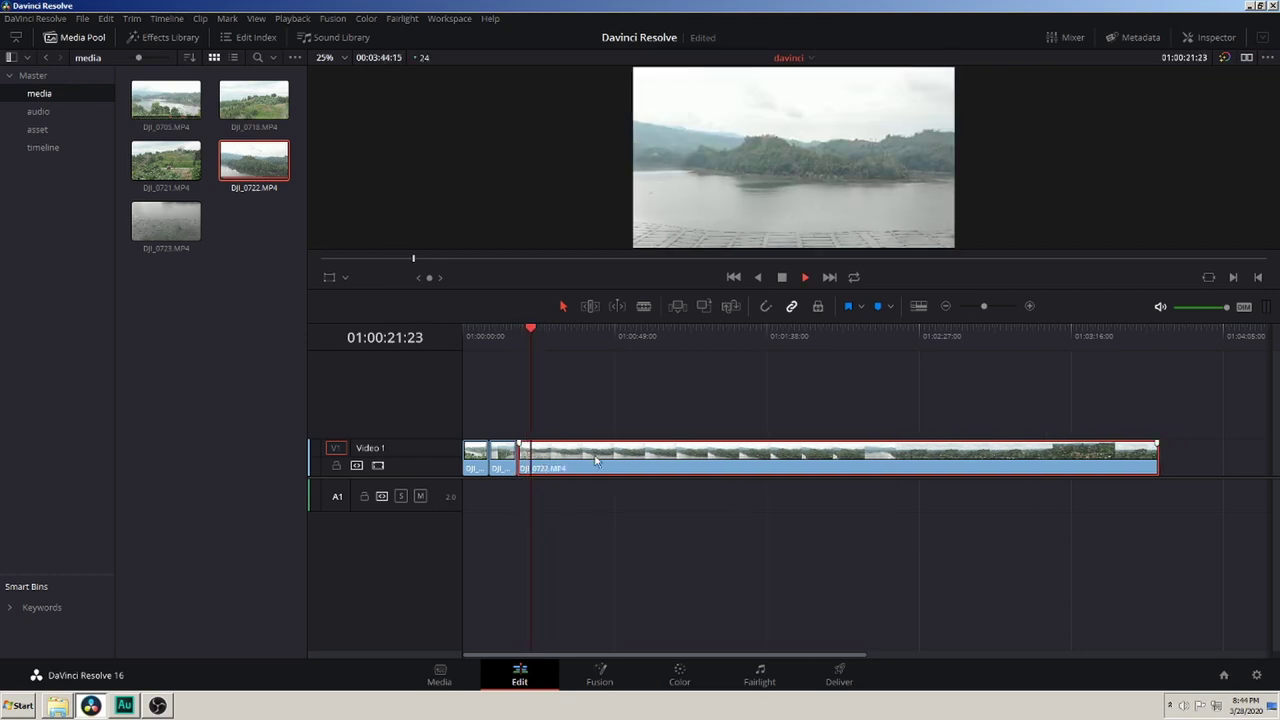
key(space)
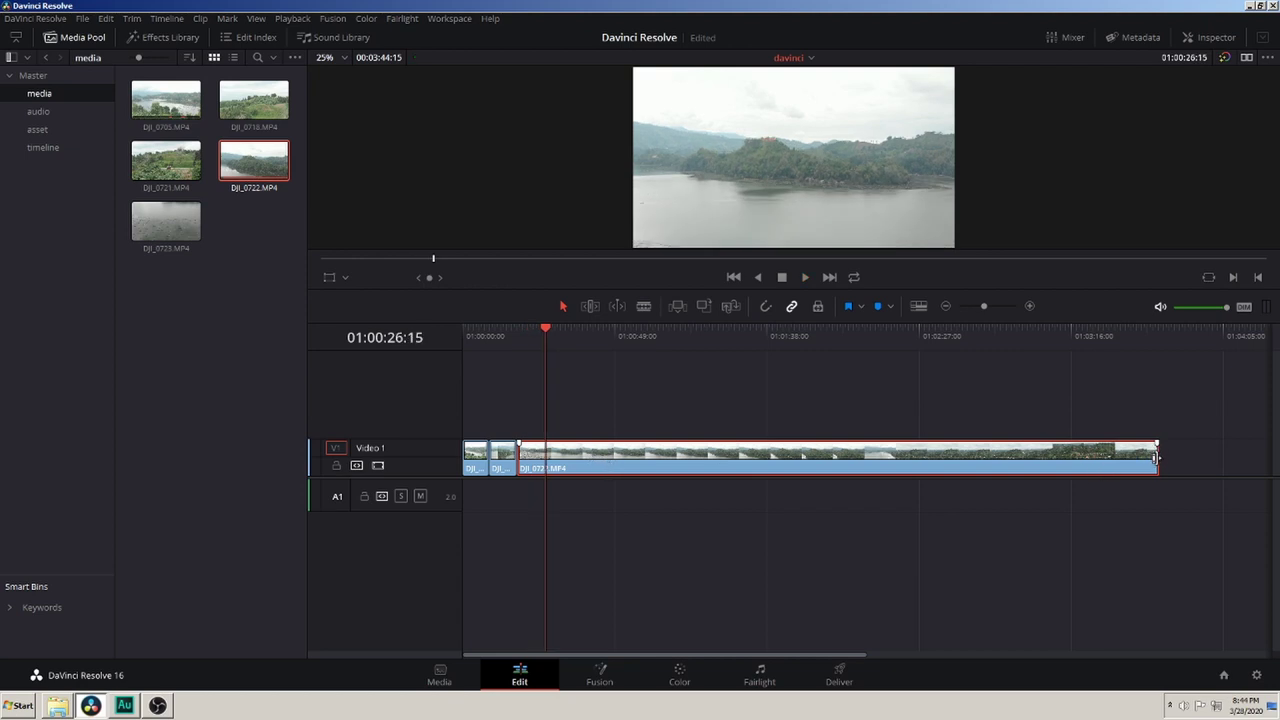
drag(1157, 460, 547, 496)
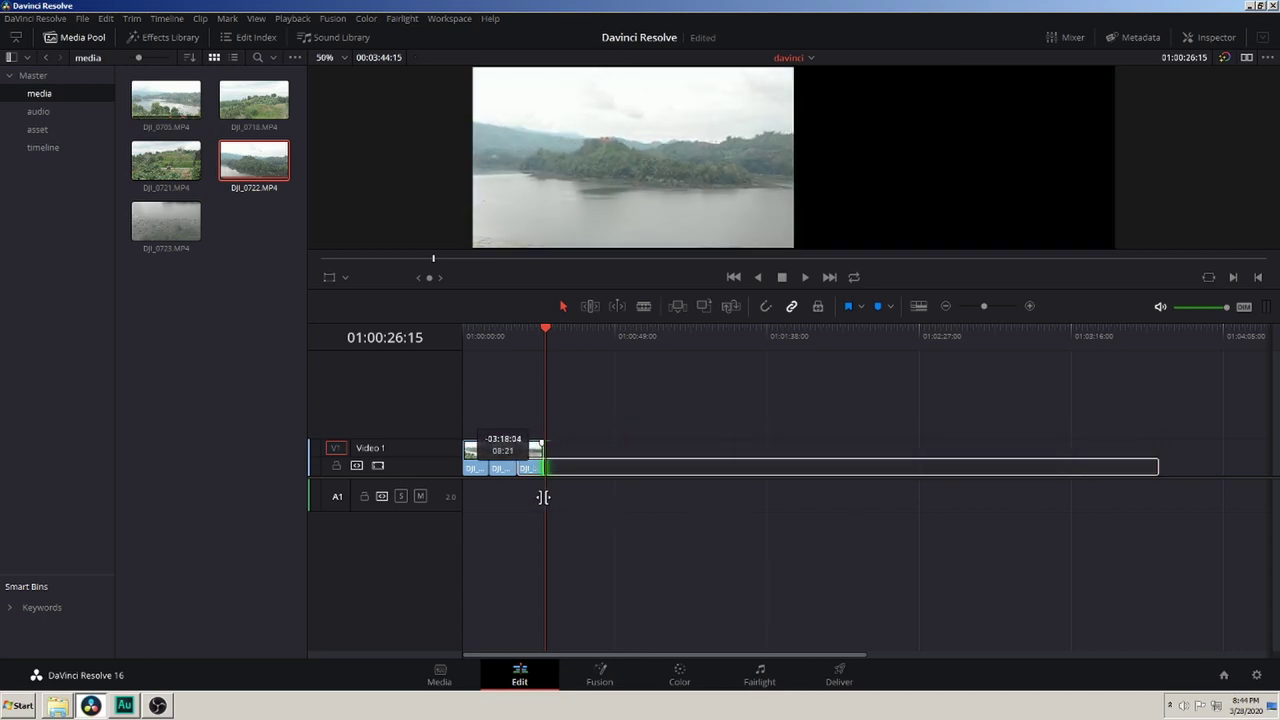
drag(547, 496, 545, 504)
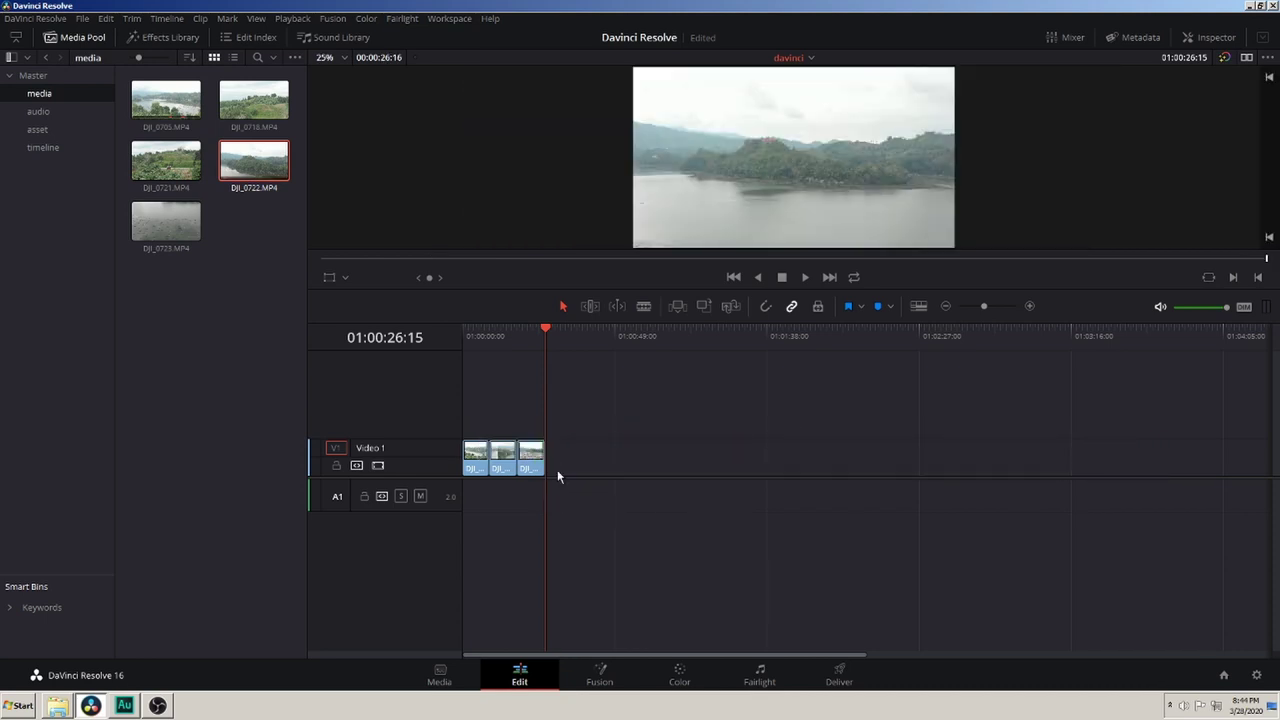
- Drag Silver.mp3 from the Downloads > mp3 folder in Explorer into Resolve's audio bin
click(477, 368)
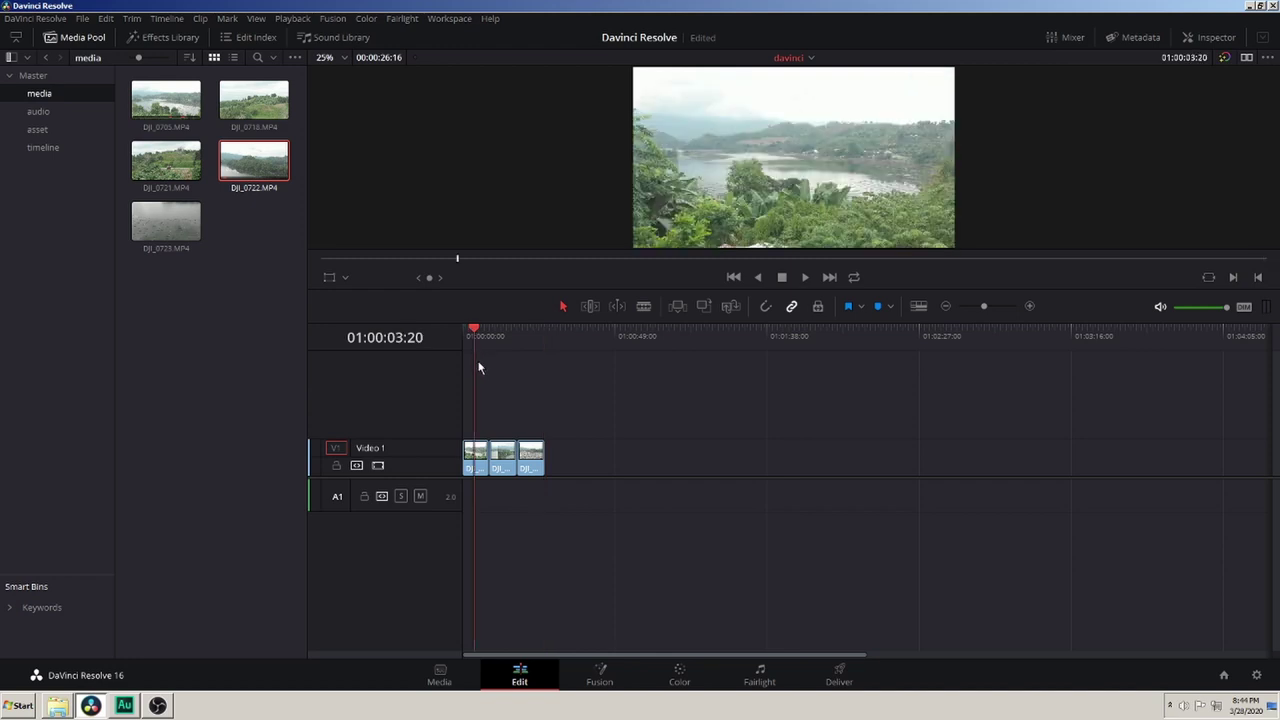
click(40, 111)
key(super)
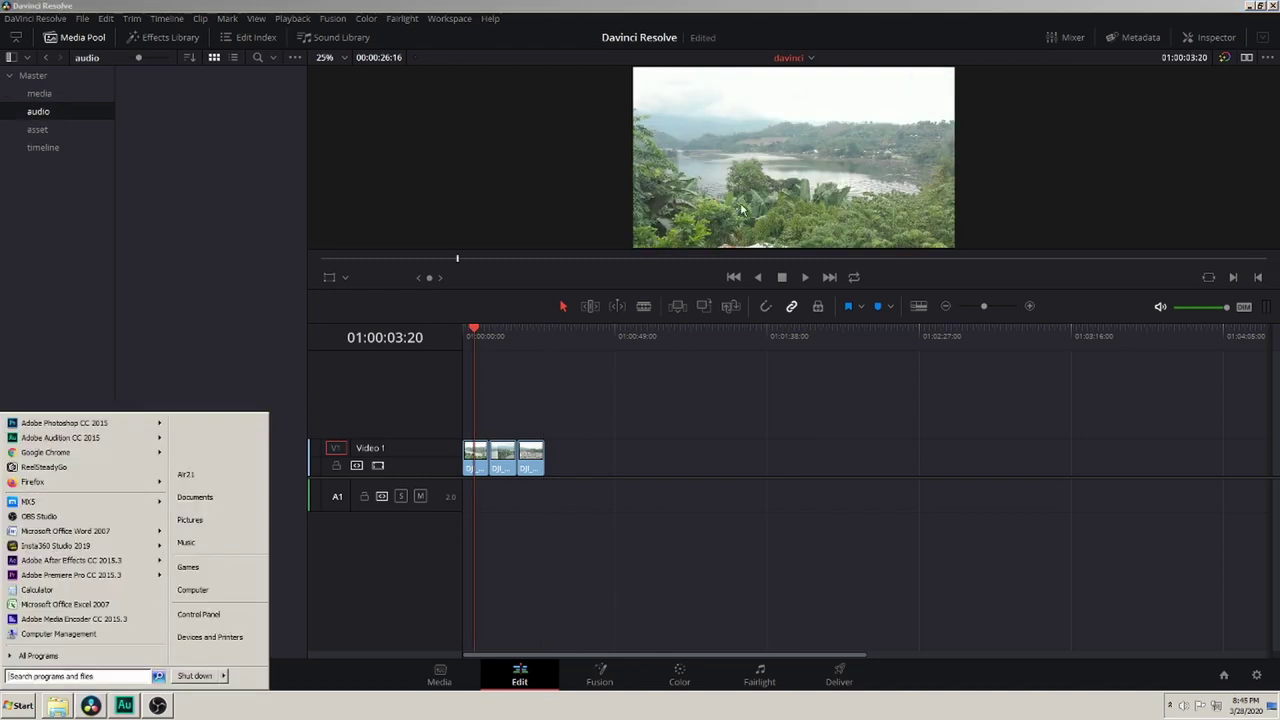
key(super+e)
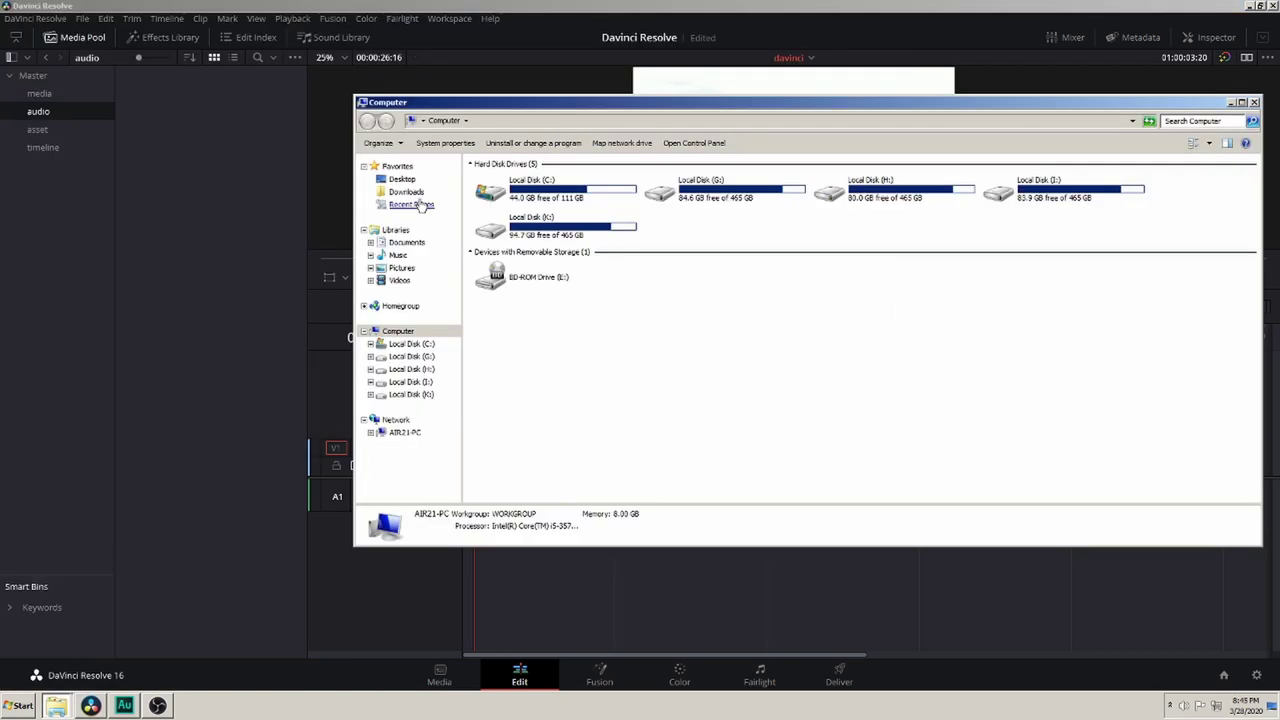
click(424, 195)
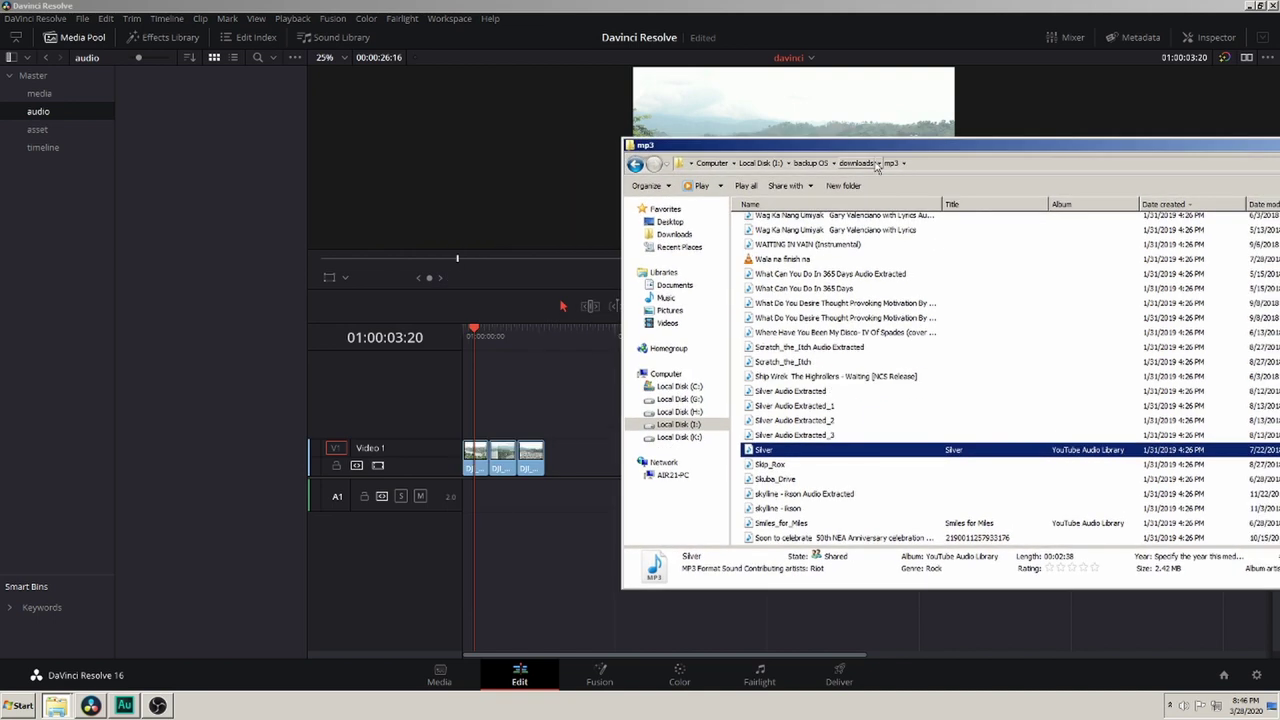
drag(770, 457, 45, 118)
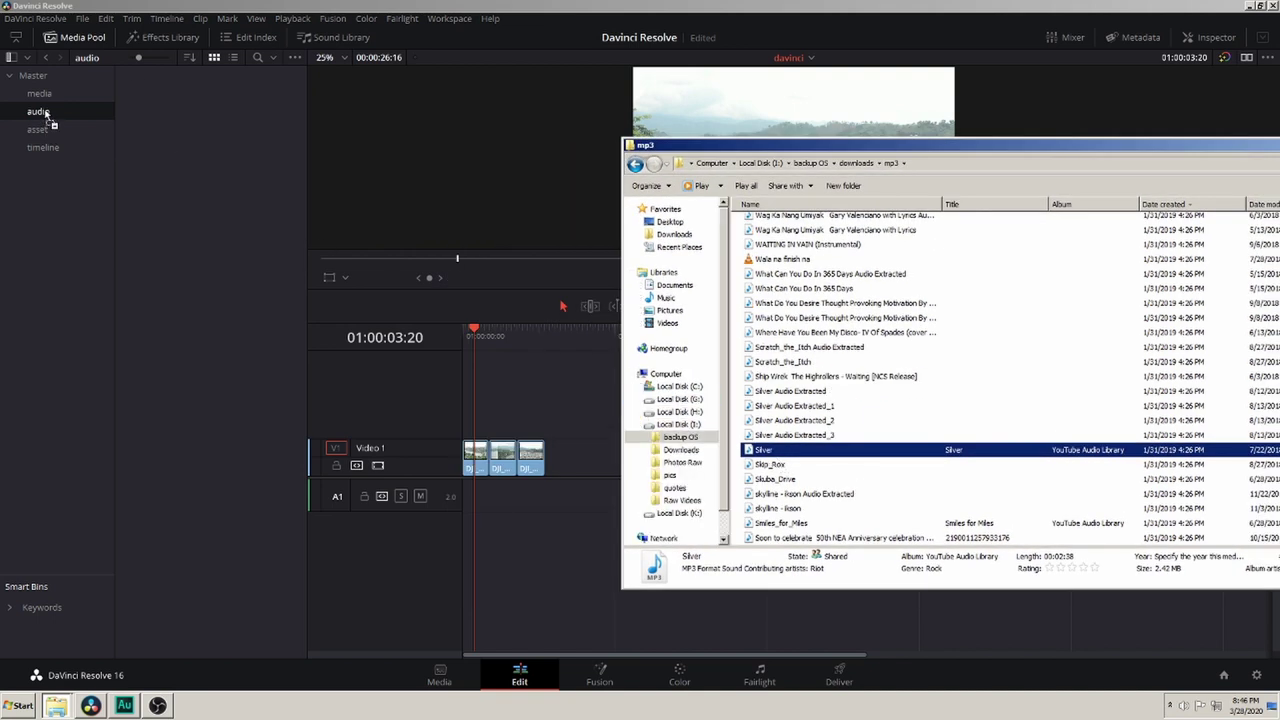
drag(45, 118, 172, 145)
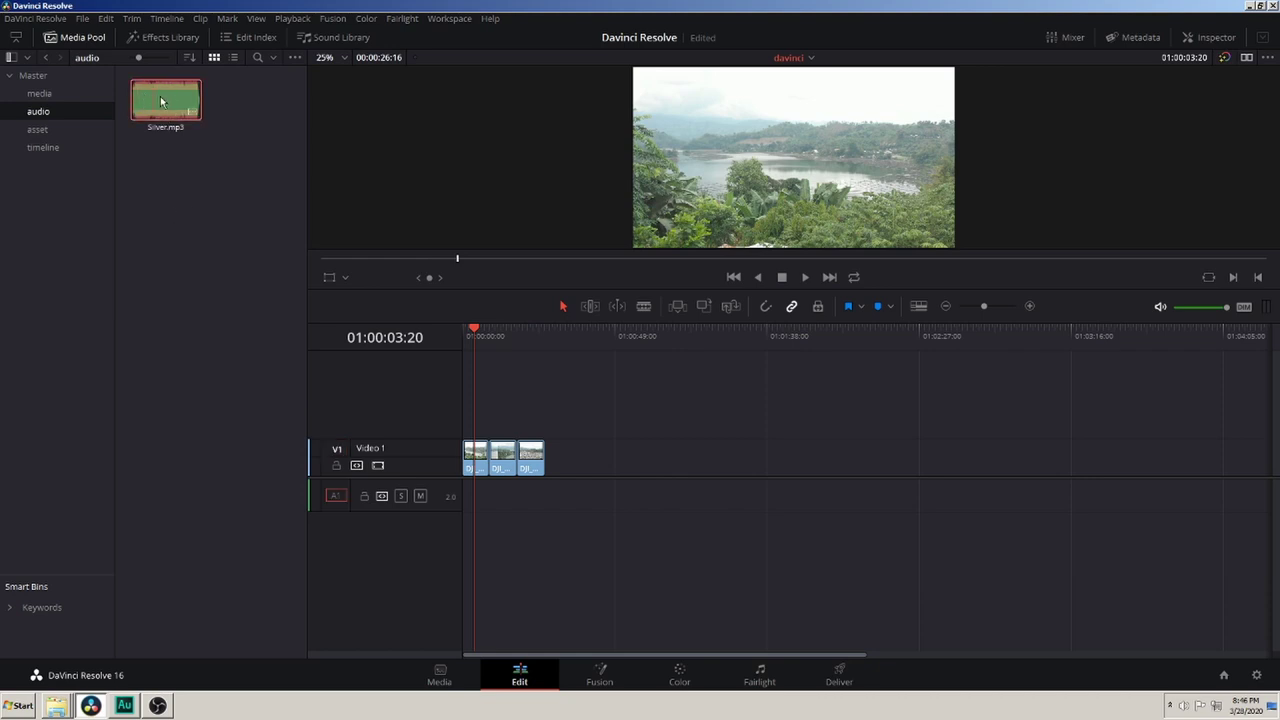
- Place Silver.mp3 on A1 aligned to 01:00:00:00 under the drone clips
drag(164, 108, 515, 505)
drag(466, 336, 453, 336)
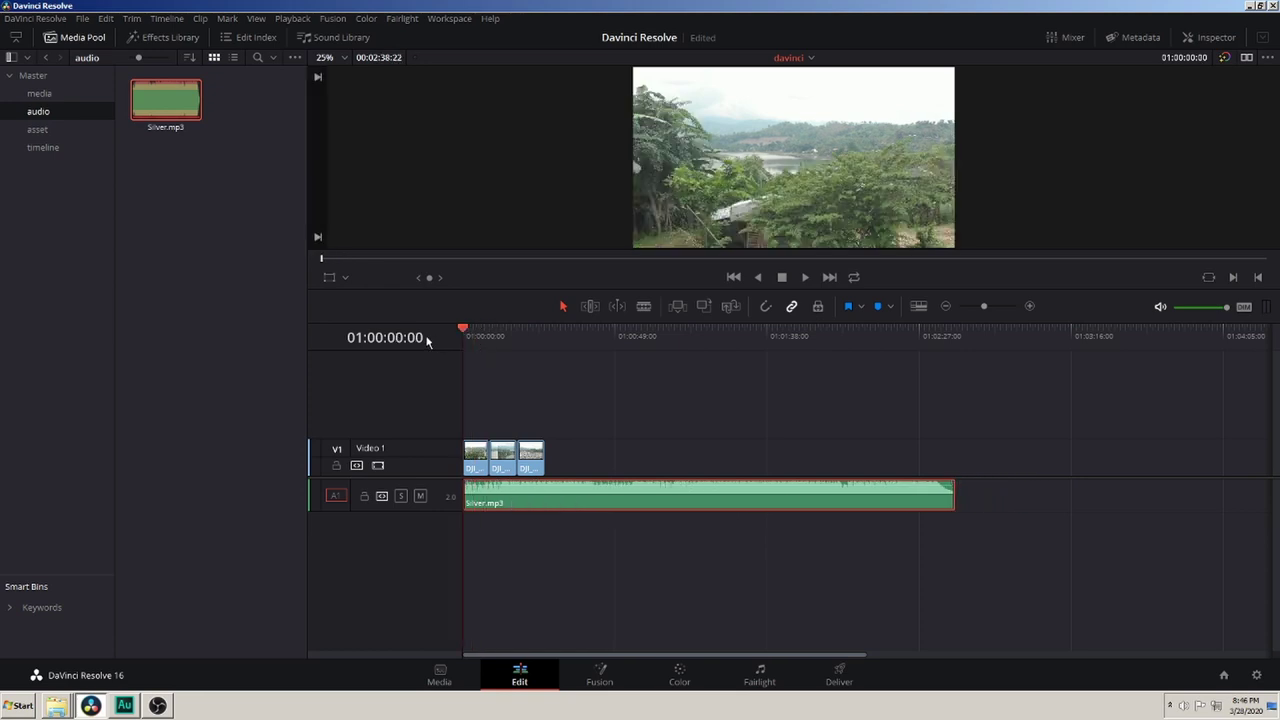
scroll(490, 359, up, 2)
scroll(490, 359, up, 2)
scroll(520, 357, up, 2)
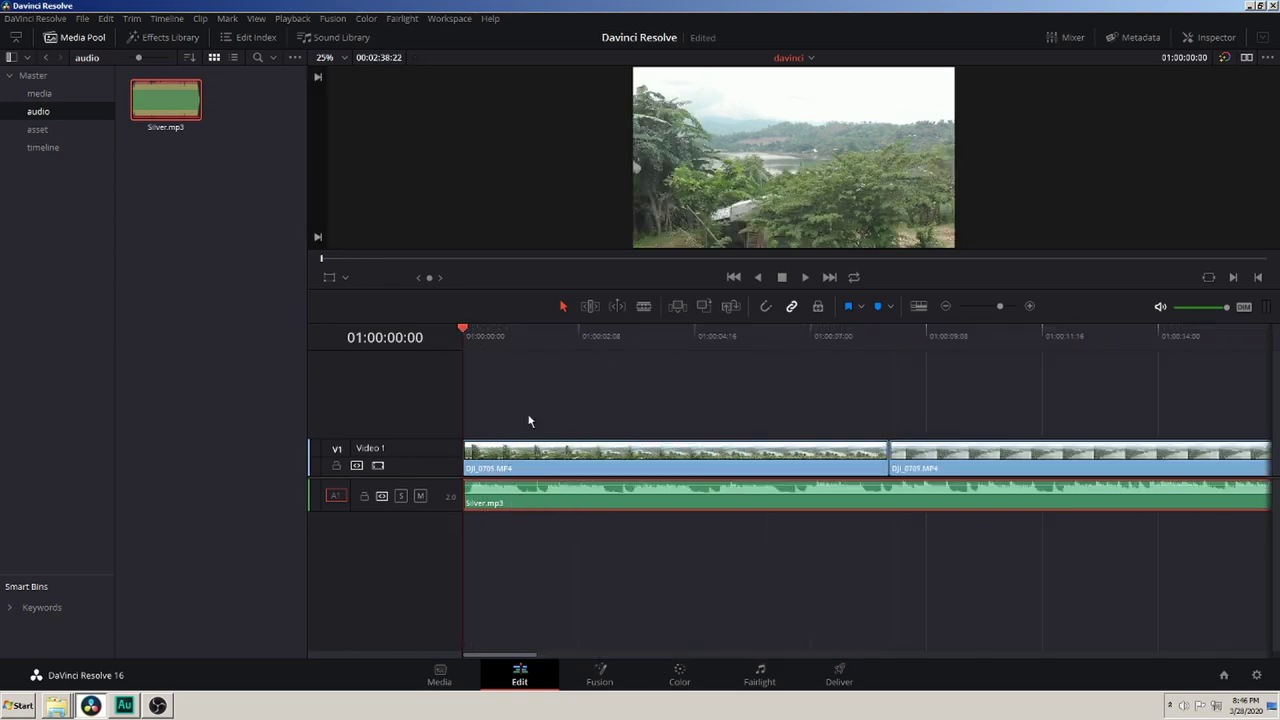
scroll(506, 362, down, 2)
scroll(506, 360, down, 2)
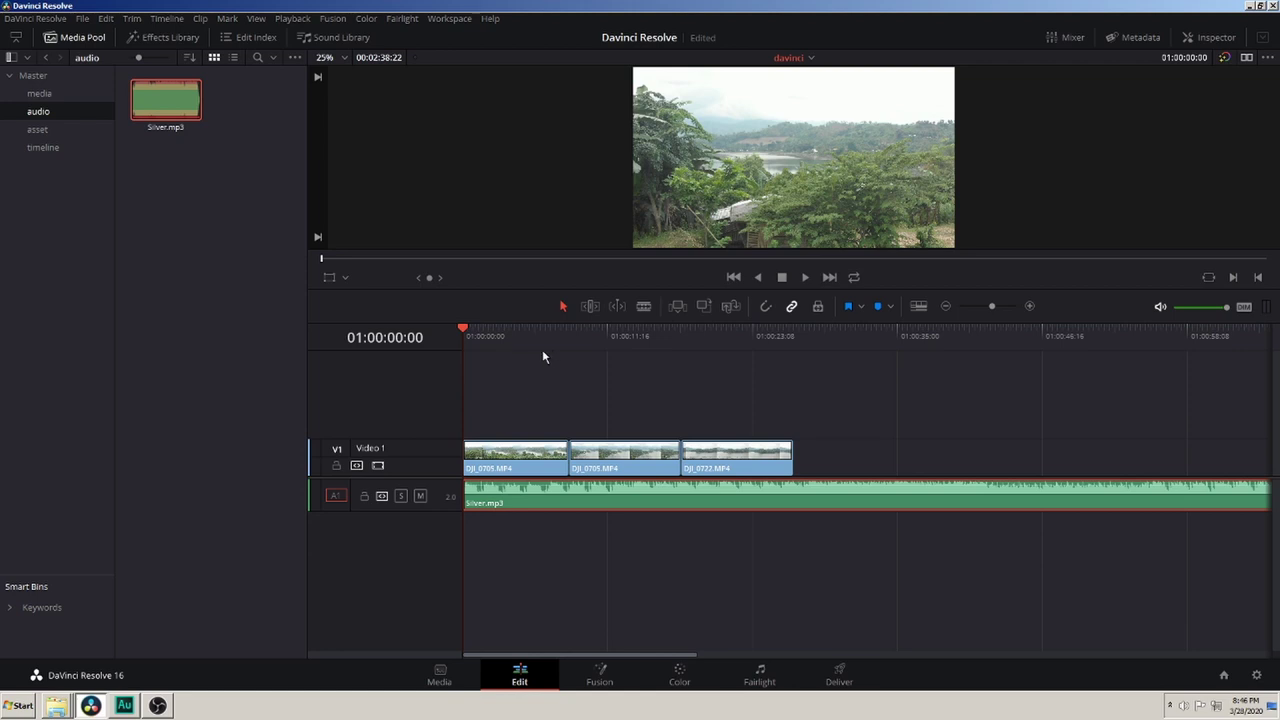
- Play the edit with the music, then select only the first video clip
key(space)
key(space)
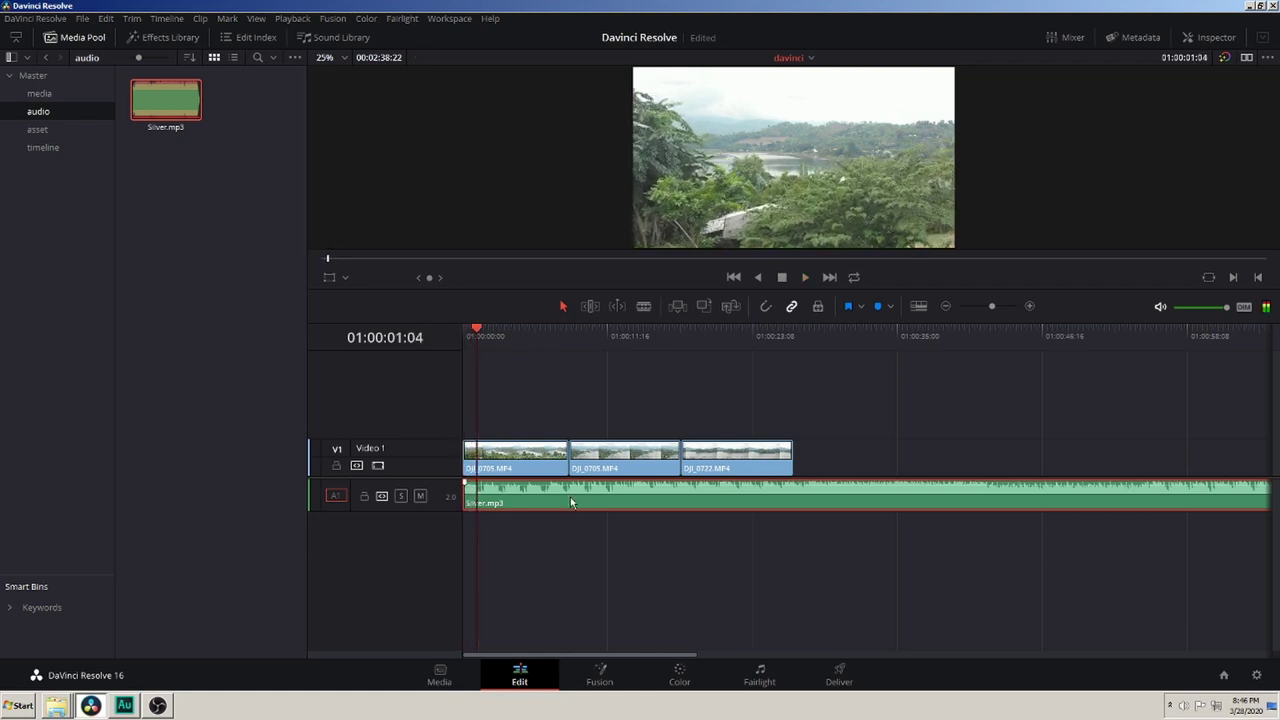
drag(514, 412, 740, 462)
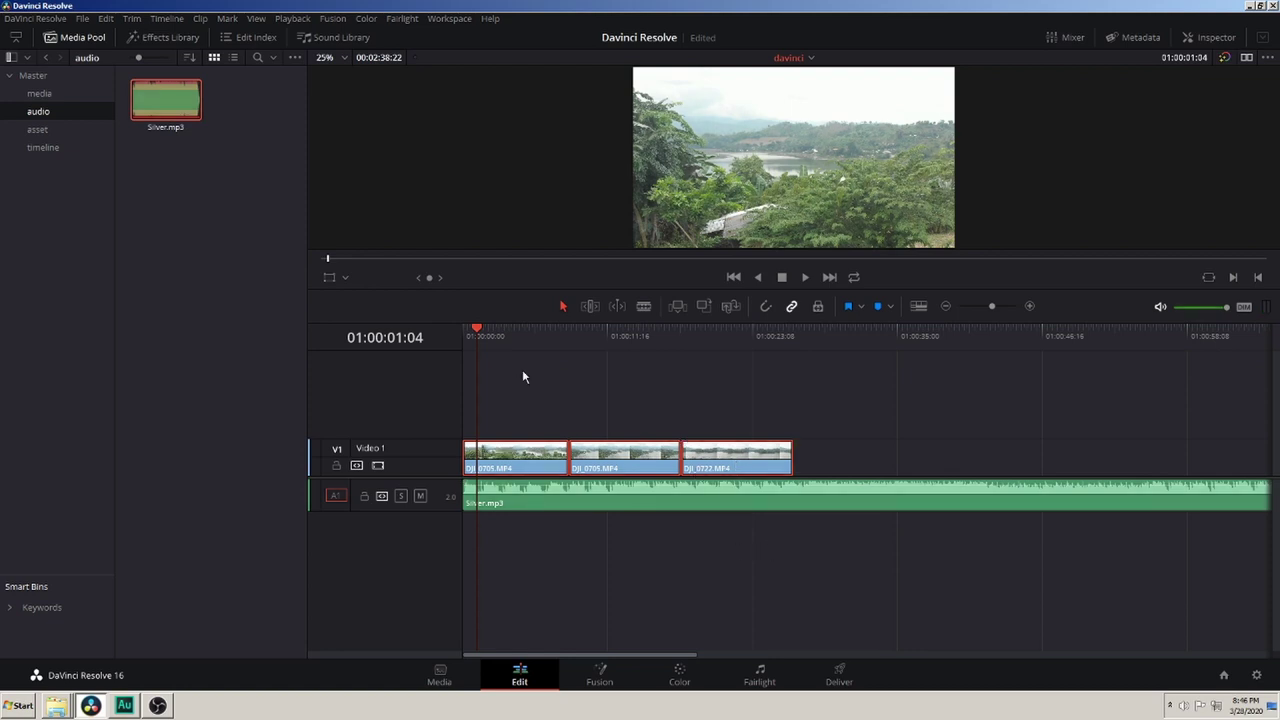
key(shift+v)
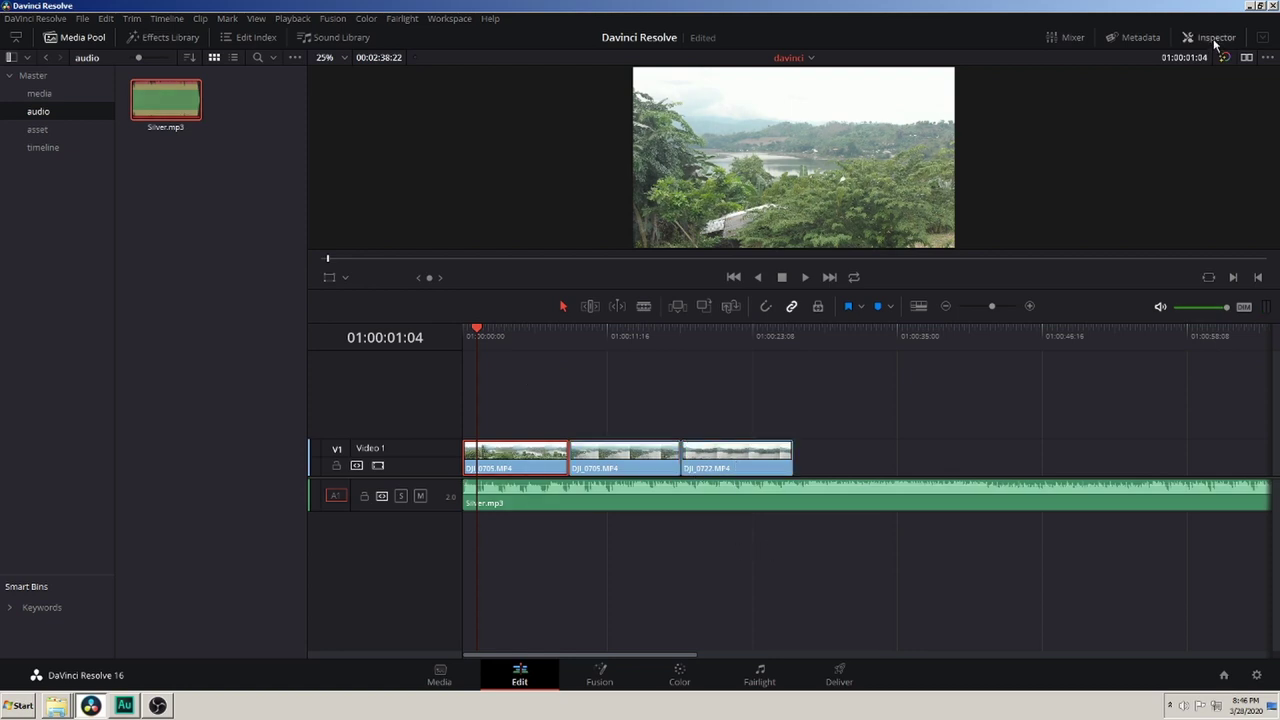
- In the Inspector, try zooming and repositioning the first clip, then reset its zoom
click(1216, 40)
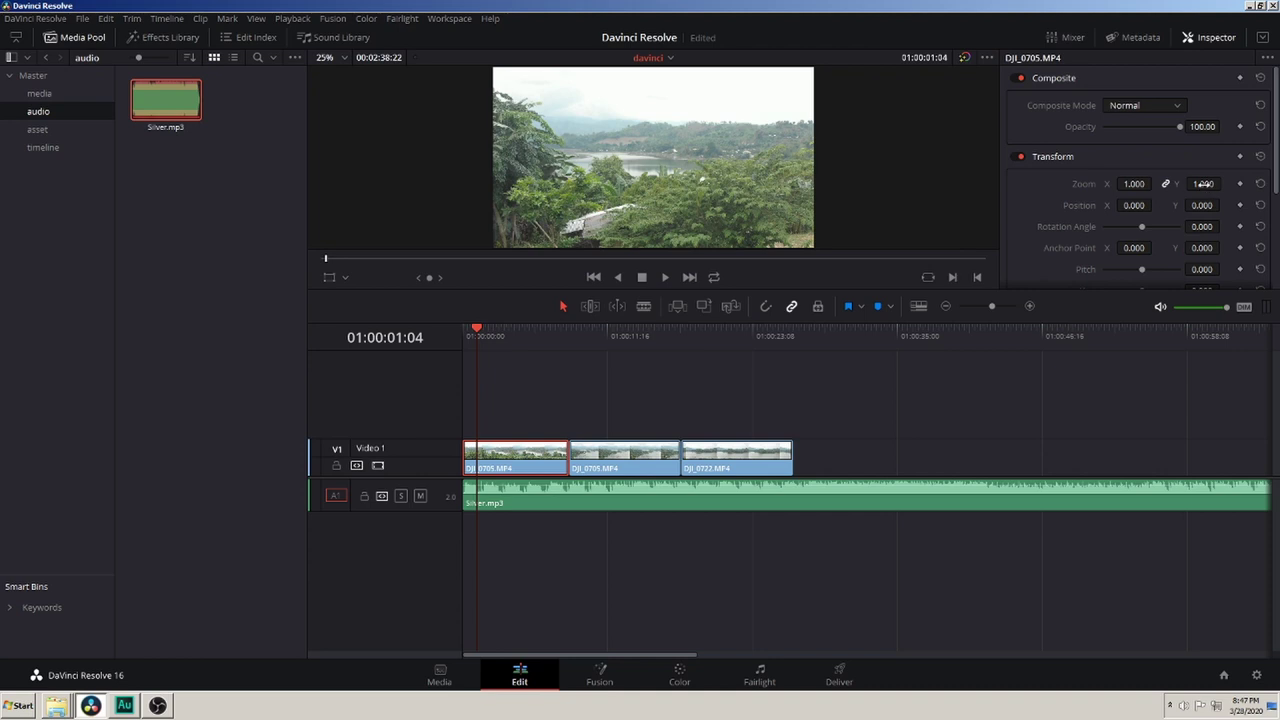
mouse_move(1203, 184)
mouse_down()
mouse_move(1225, 184)
mouse_move(1165, 195)
mouse_up()
text(1.780)
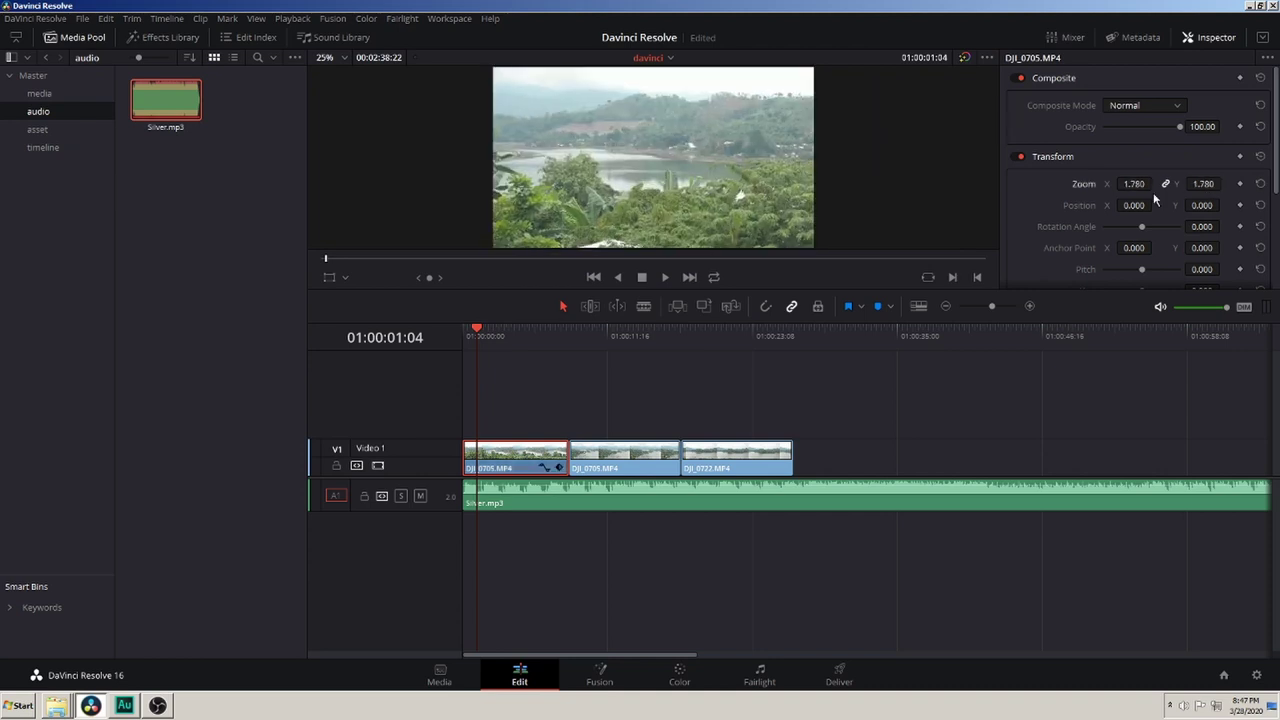
click(1260, 186)
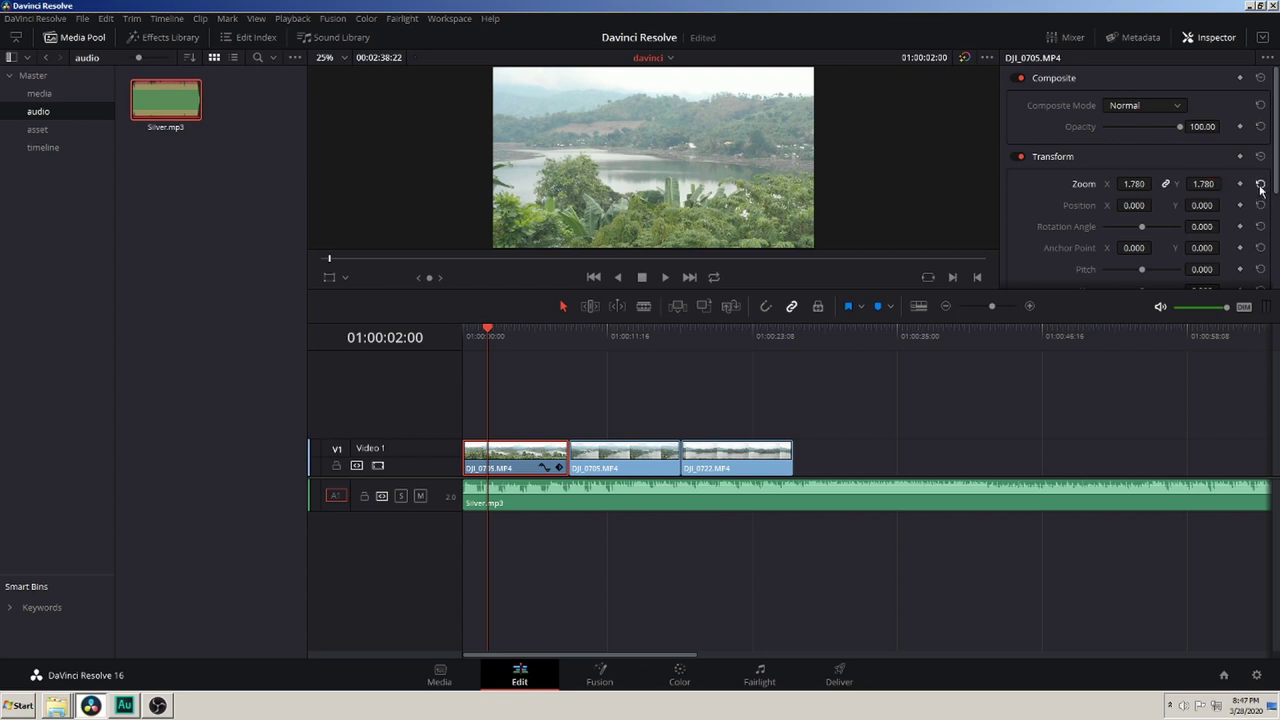
drag(556, 340, 497, 336)
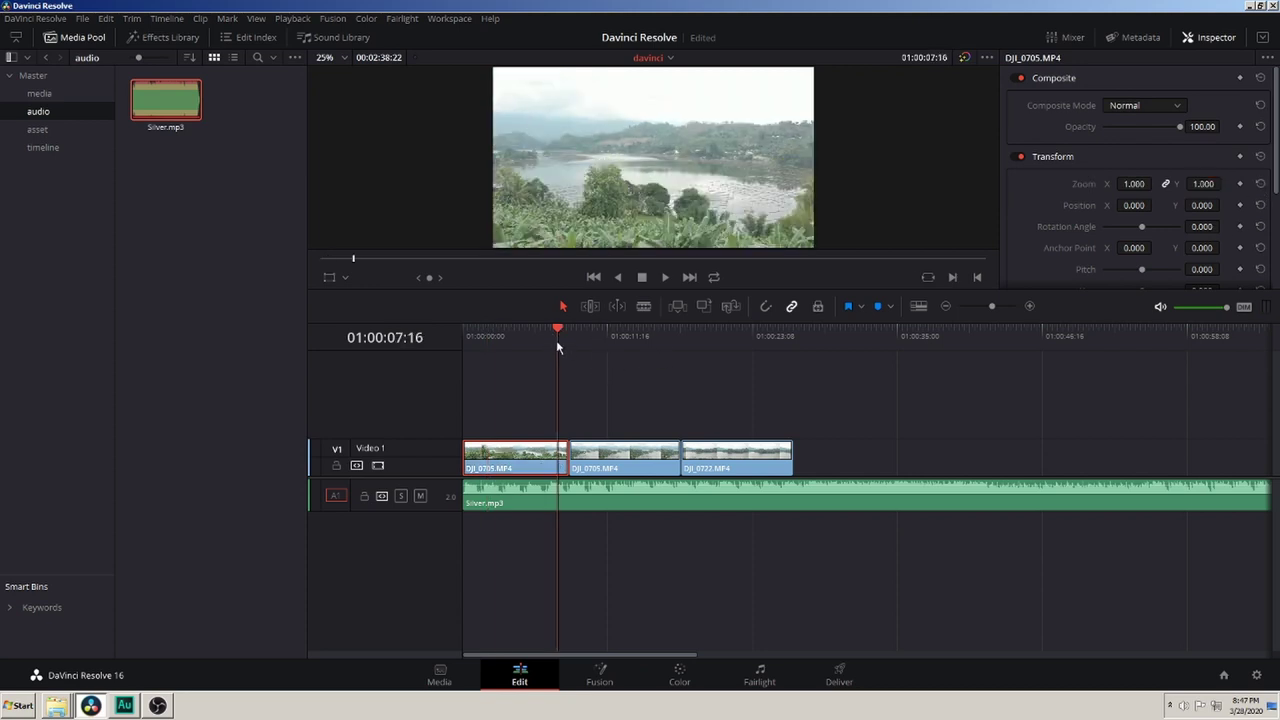
drag(1113, 205, 1190, 205)
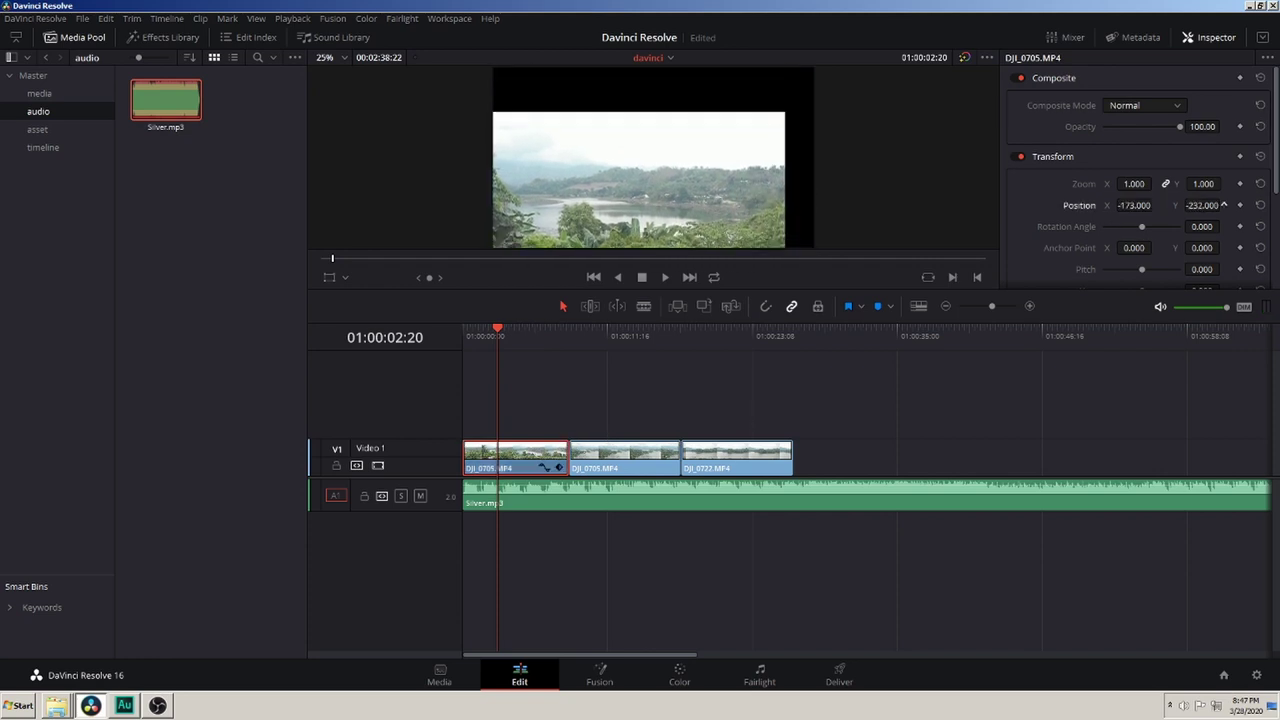
drag(1190, 205, 1140, 229)
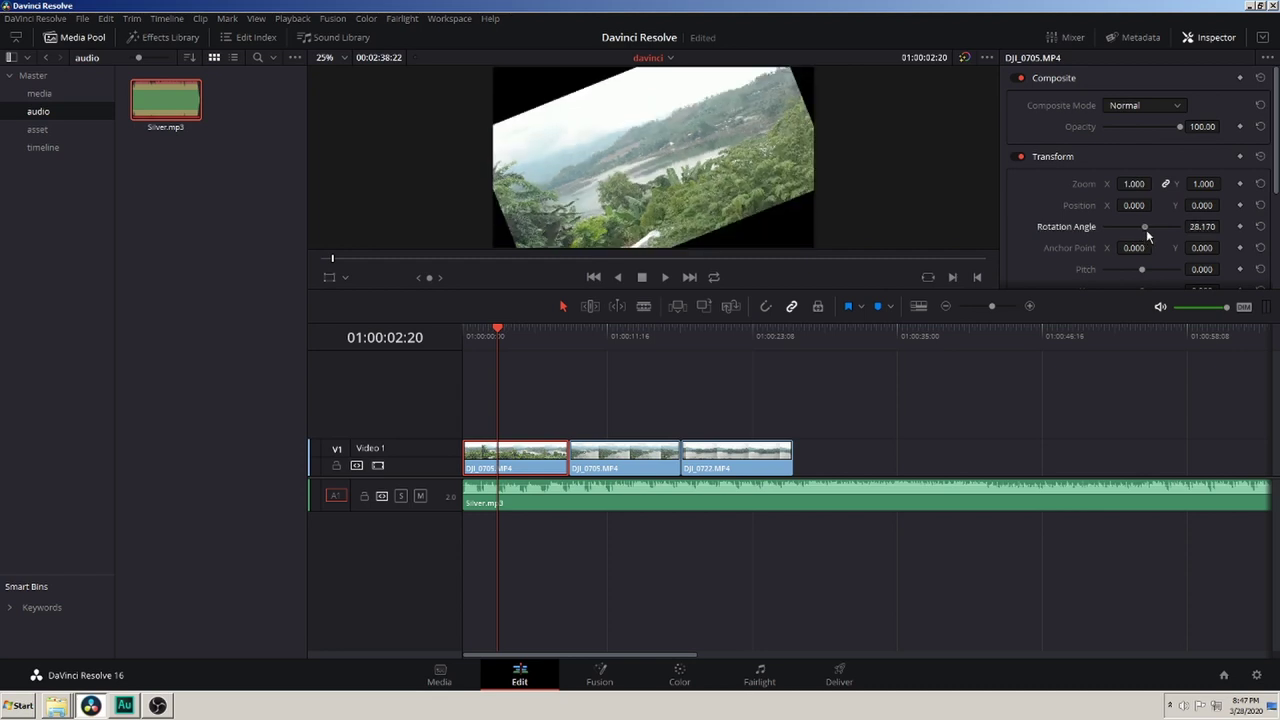
scroll(1137, 240, down, 2)
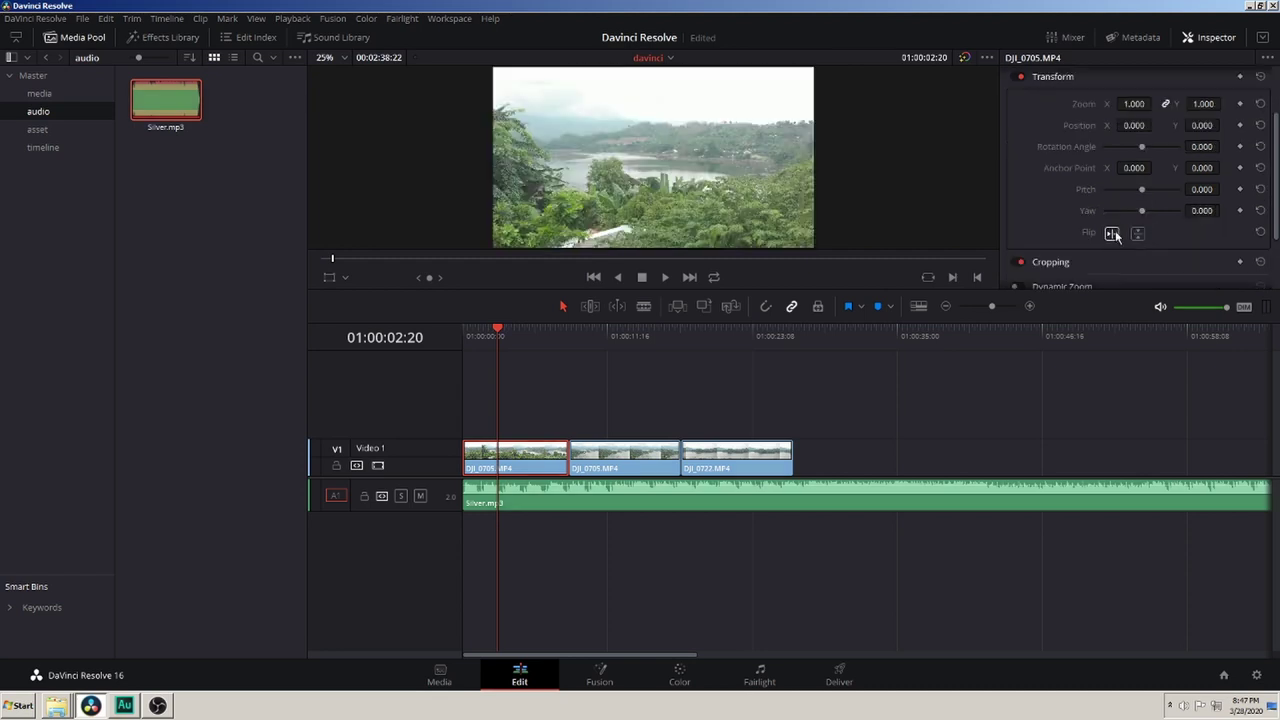
- Toggle the first clip's horizontal and vertical flips on and back off
click(1113, 234)
click(1113, 234)
click(1114, 234)
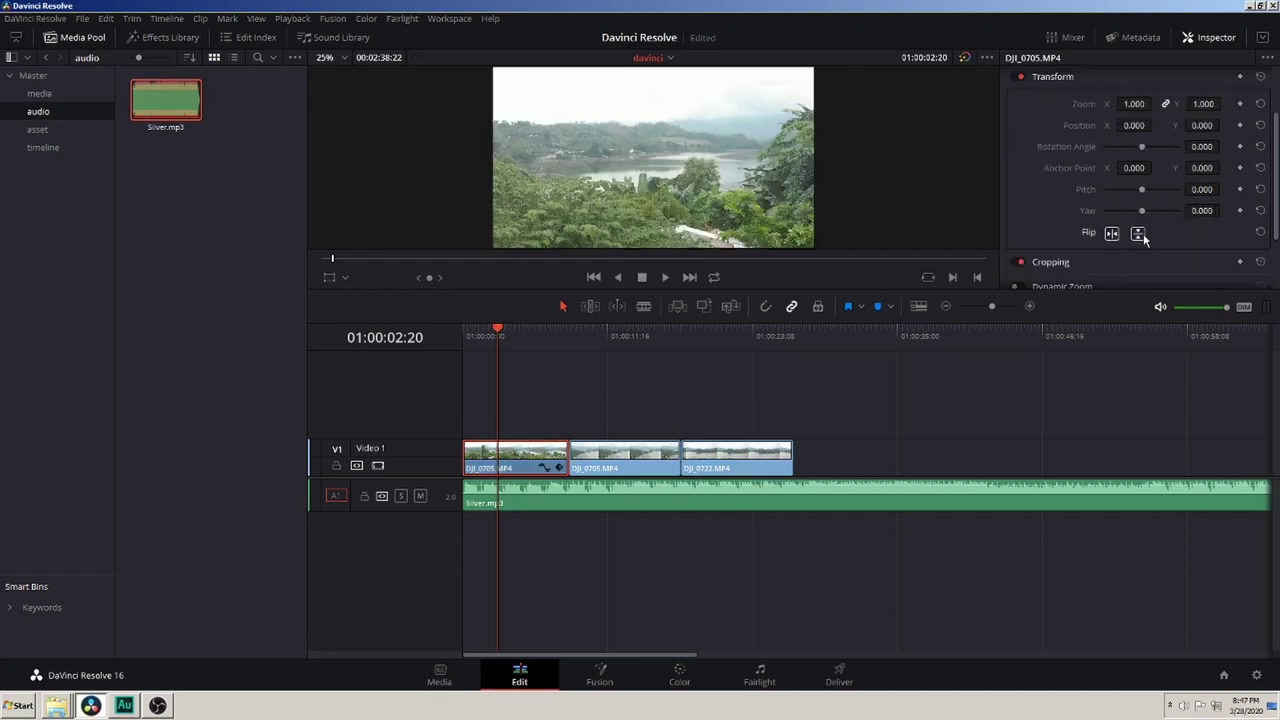
click(1139, 234)
click(1143, 233)
click(1113, 234)
scroll(1029, 188, down, 1)
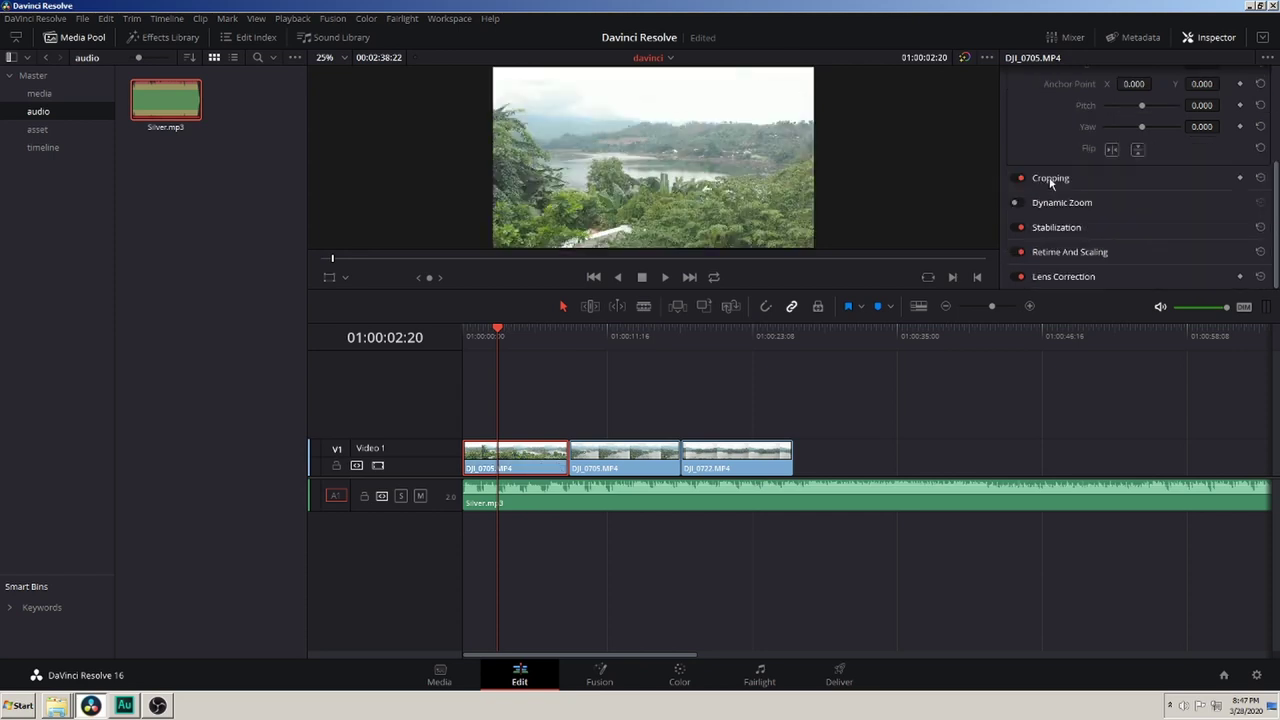
- Expand Cropping and set the first clip's Crop Left back to 0
click(1051, 180)
drag(1143, 211, 1049, 206)
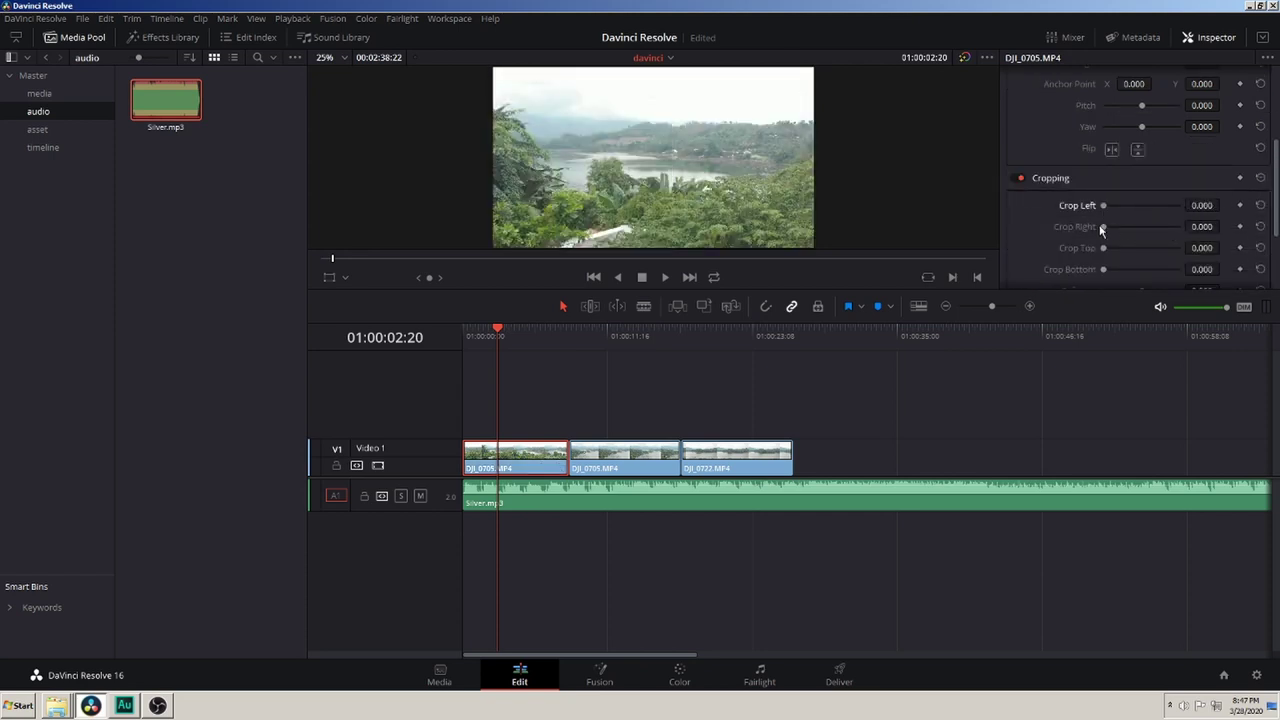
drag(1104, 227, 1045, 226)
scroll(1107, 190, up, 3)
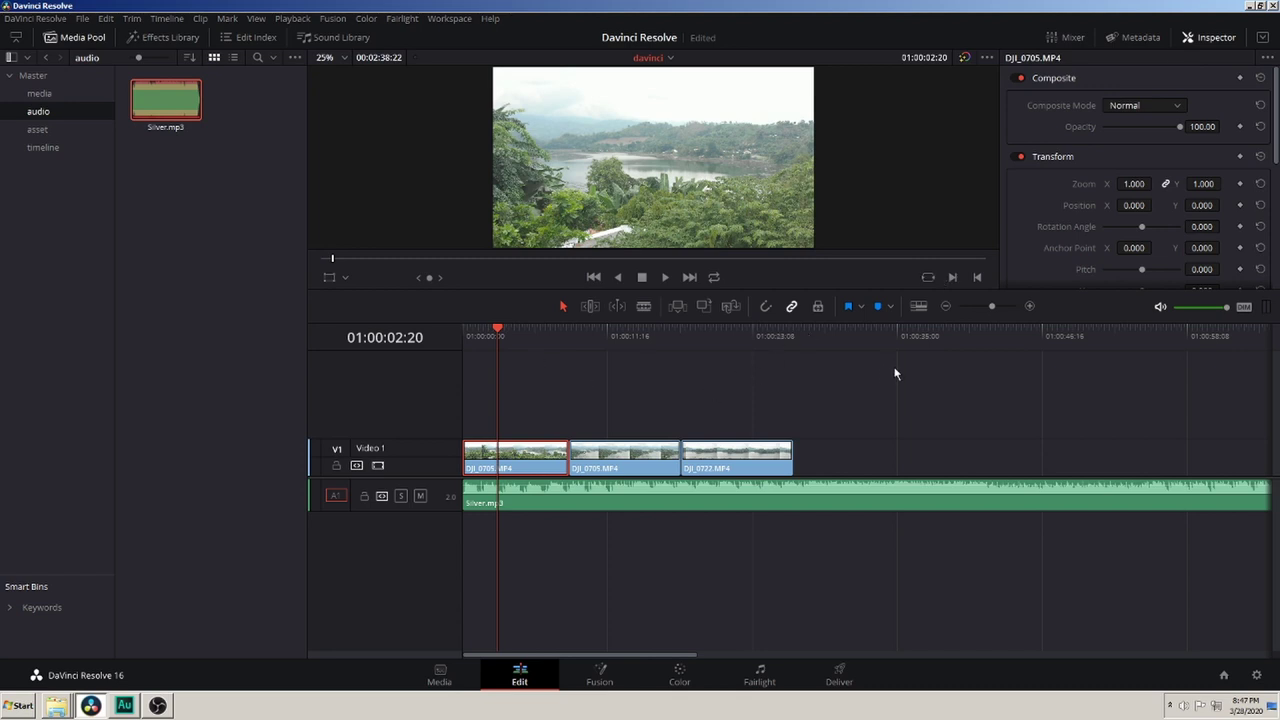
- Lower Silver.mp3's clip volume to -8.60 and trim its end back toward the video's end
click(558, 497)
drag(482, 340, 447, 339)
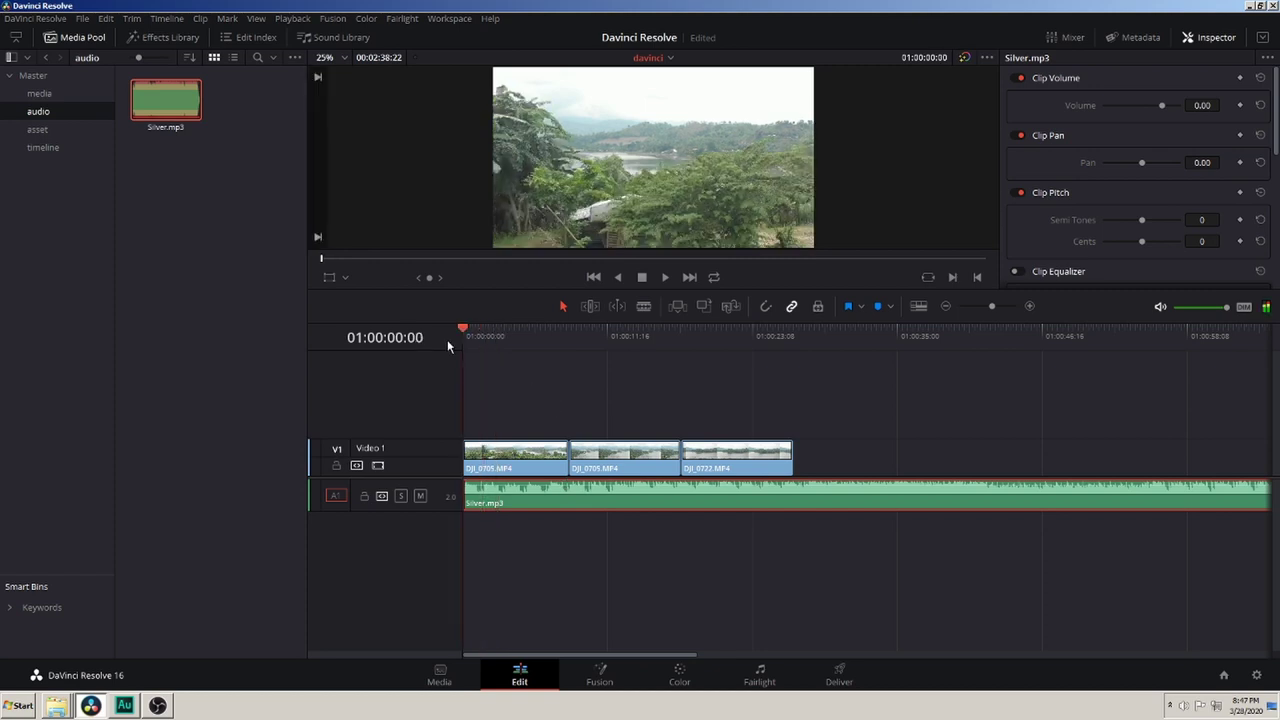
key(space)
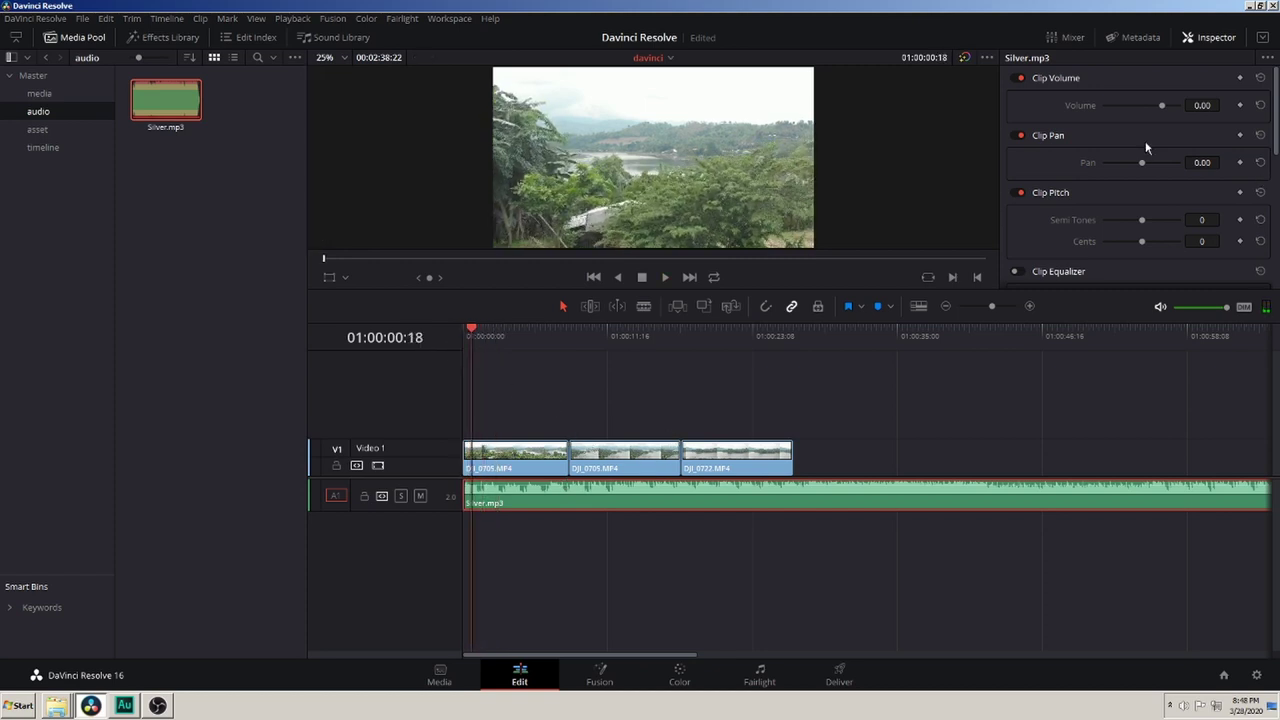
mouse_move(1206, 106)
mouse_down()
mouse_move(1180, 105)
mouse_move(1200, 106)
mouse_up()
drag(474, 336, 469, 336)
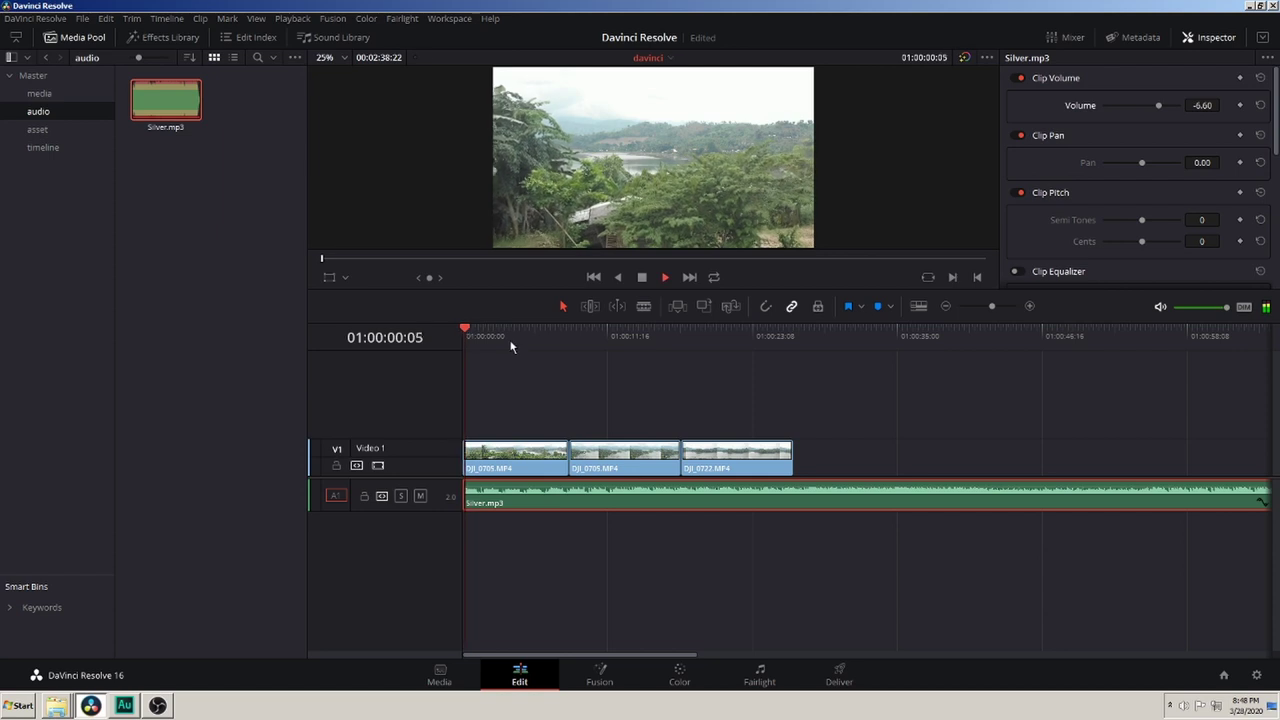
key(space)
key(space)
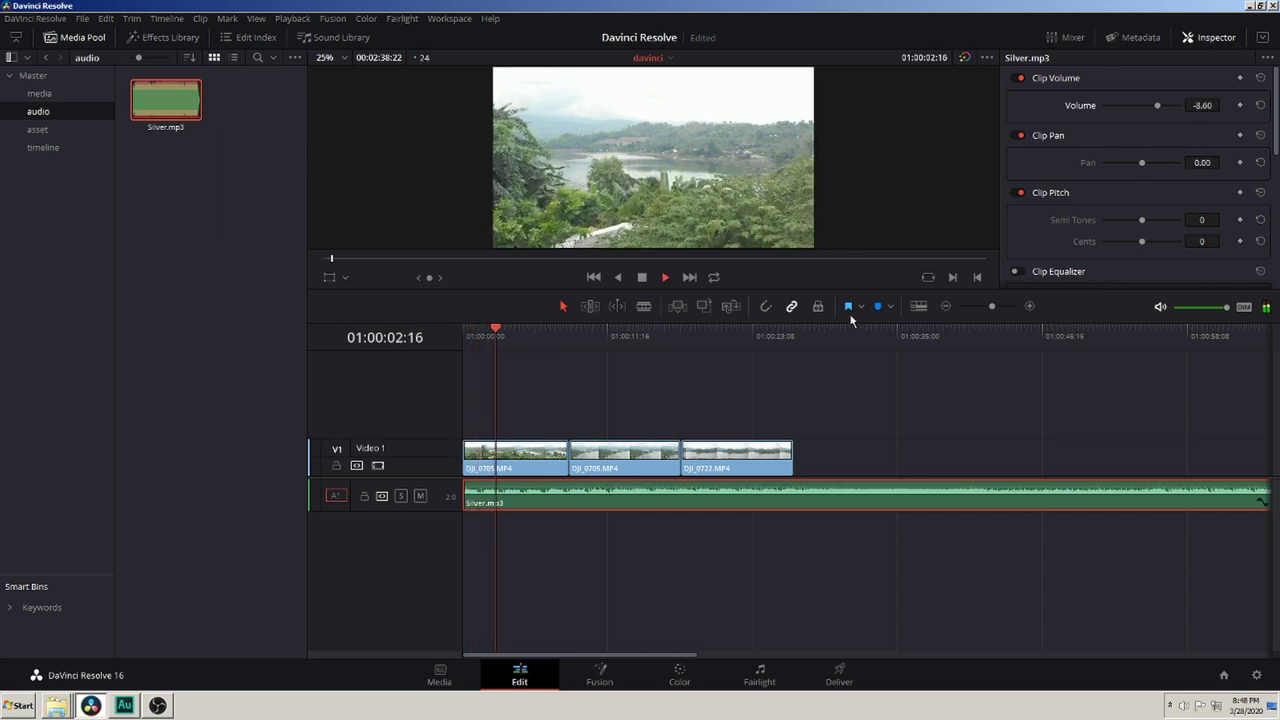
drag(1266, 500, 626, 502)
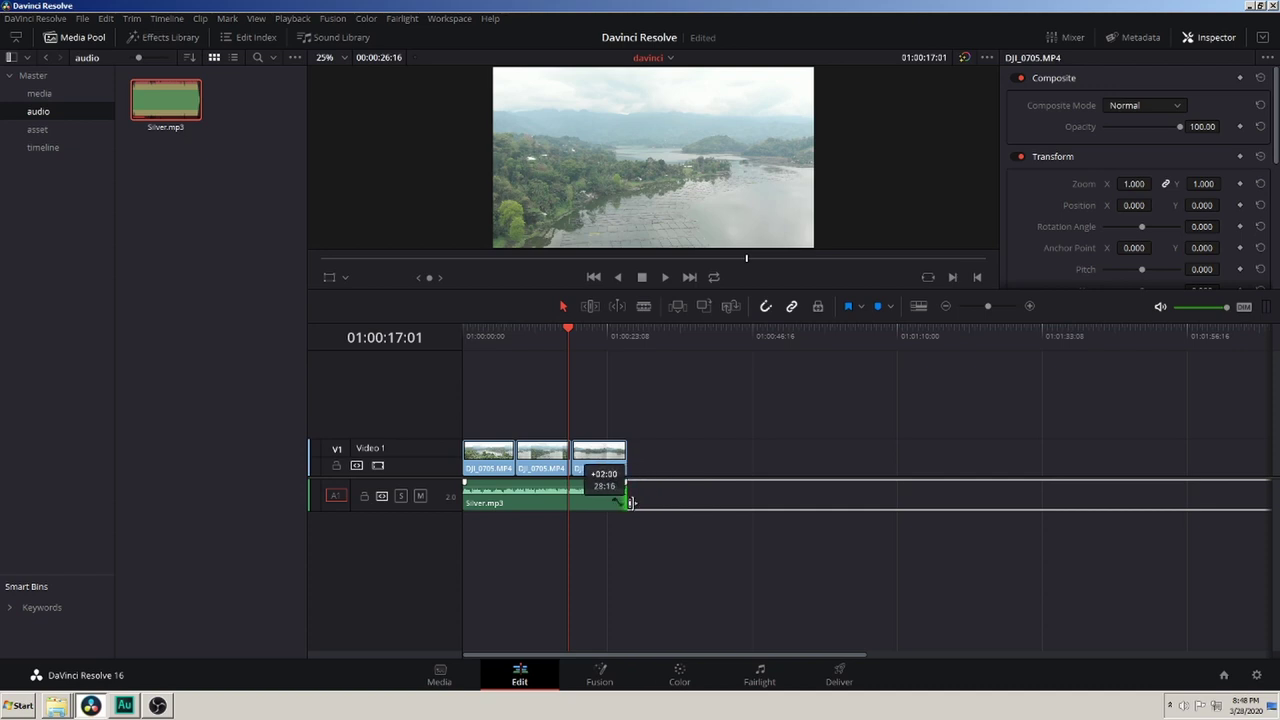
- Snap Silver.mp3's right edge to the end of the third drone clip on V1
click(618, 336)
scroll(724, 355, up, 2)
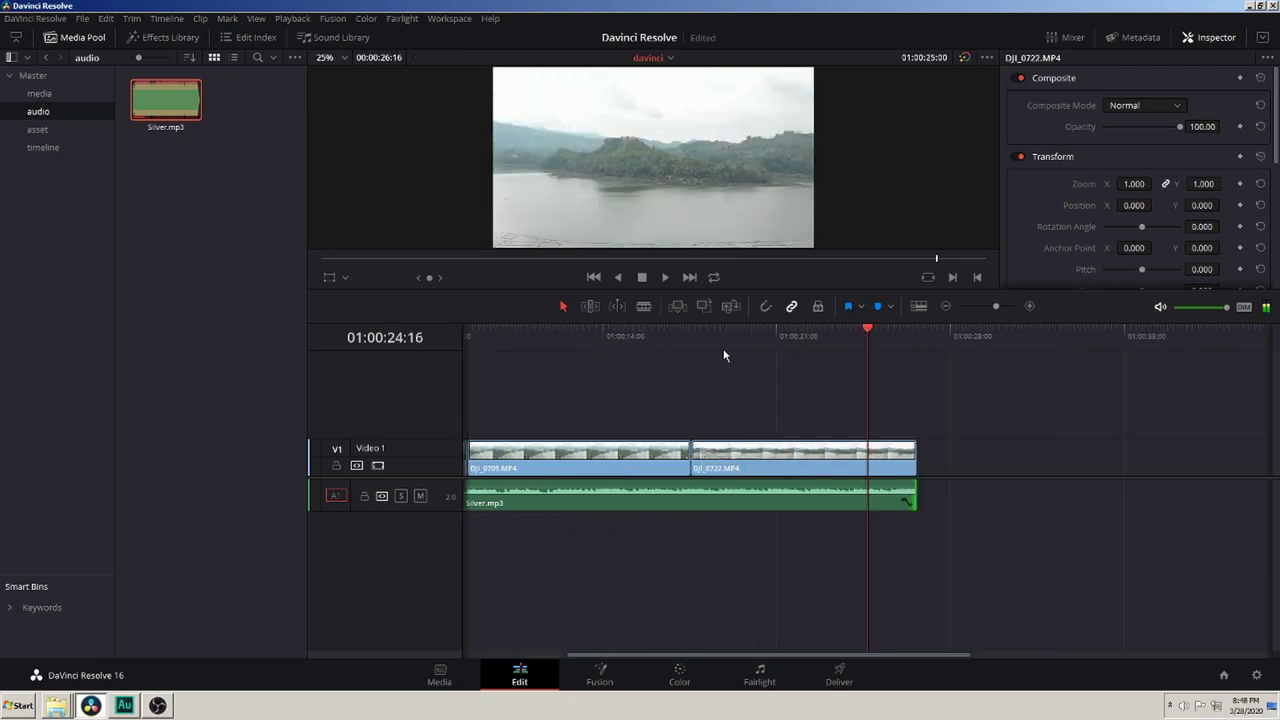
click(890, 342)
mouse_move(914, 498)
mouse_down()
mouse_move(1025, 498)
mouse_move(916, 498)
mouse_up()
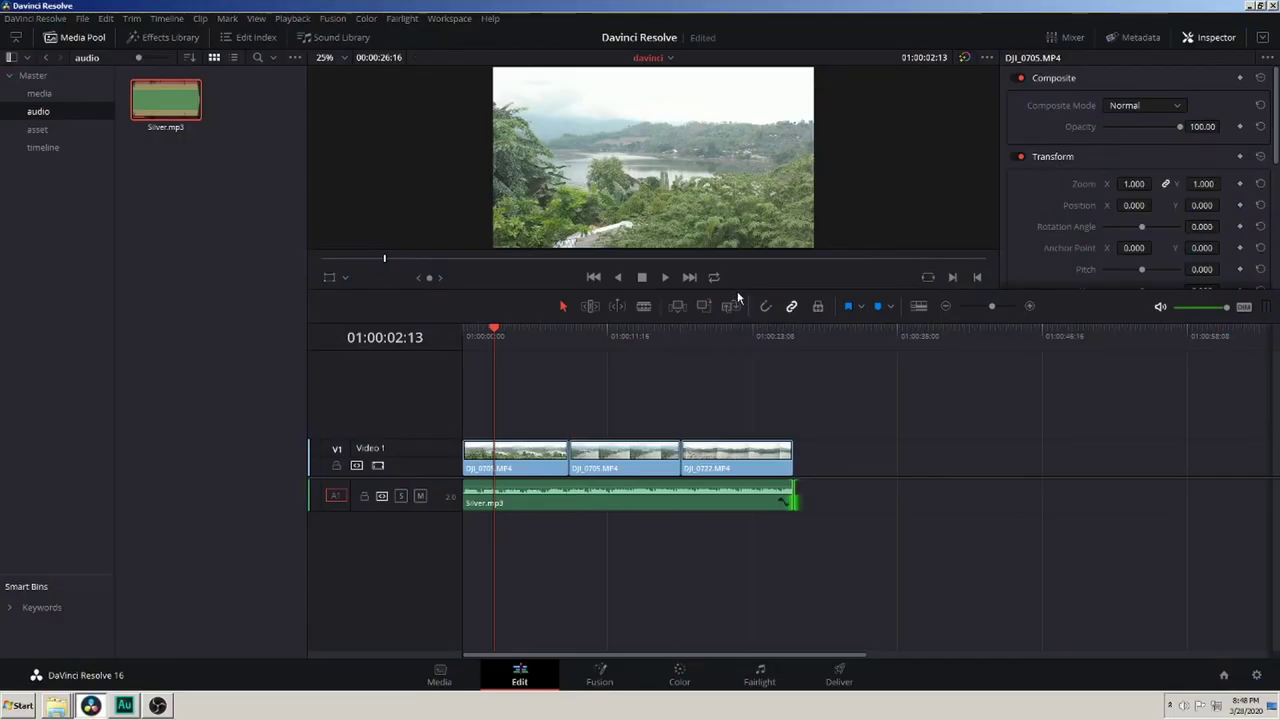
- On the Color page, select clip 01, reposition its node, and preview clips 02 and 03
click(679, 688)
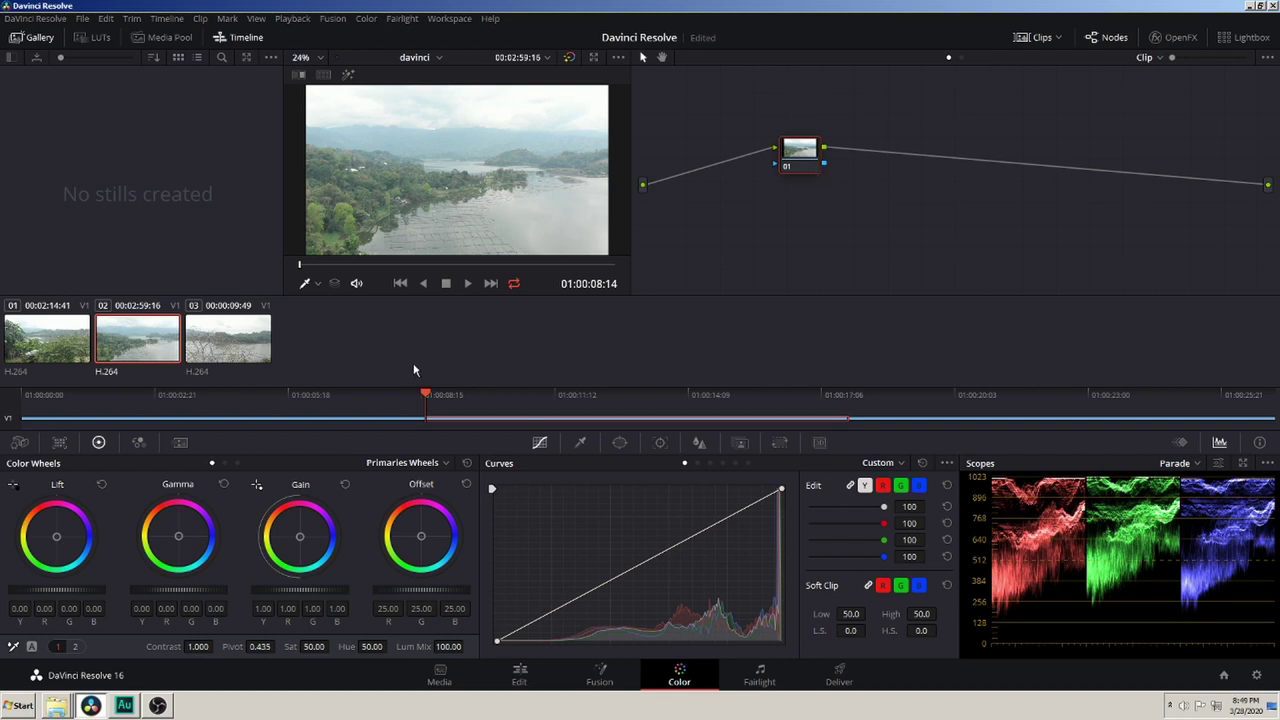
click(59, 352)
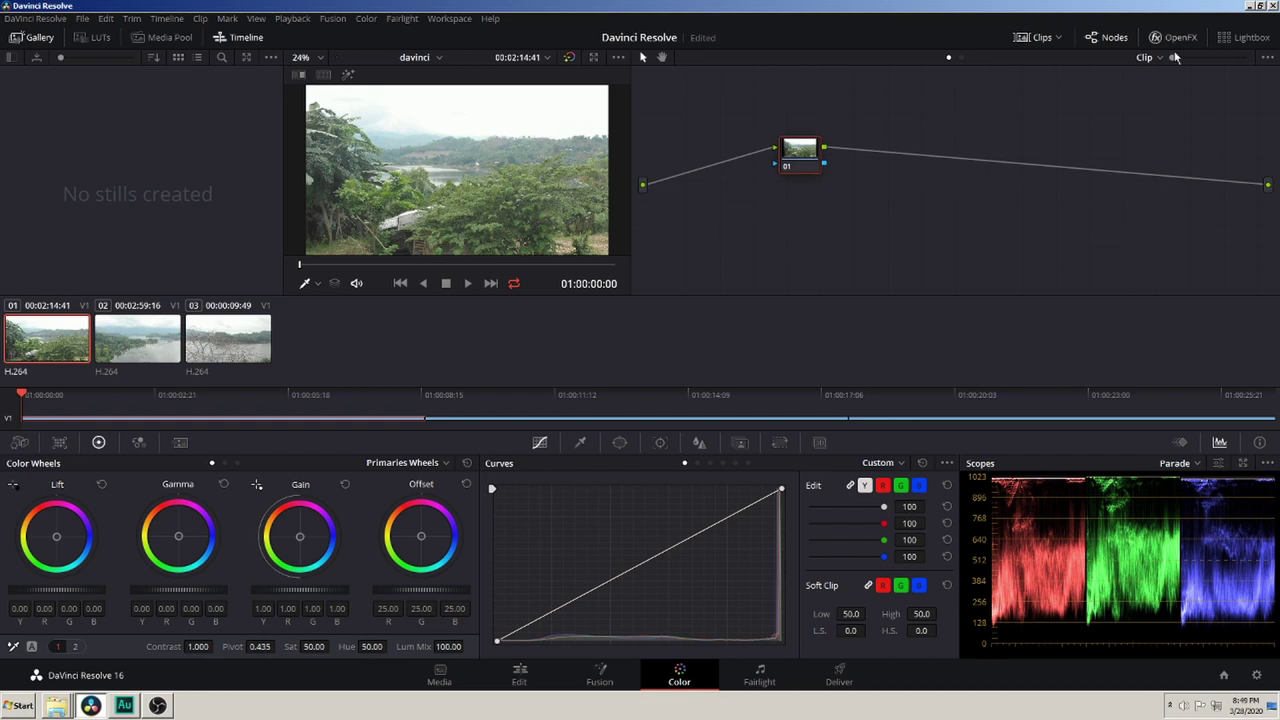
mouse_move(823, 165)
mouse_down()
mouse_move(745, 222)
mouse_move(719, 219)
mouse_move(742, 152)
mouse_move(716, 222)
mouse_move(719, 155)
mouse_move(694, 224)
mouse_move(707, 212)
mouse_up()
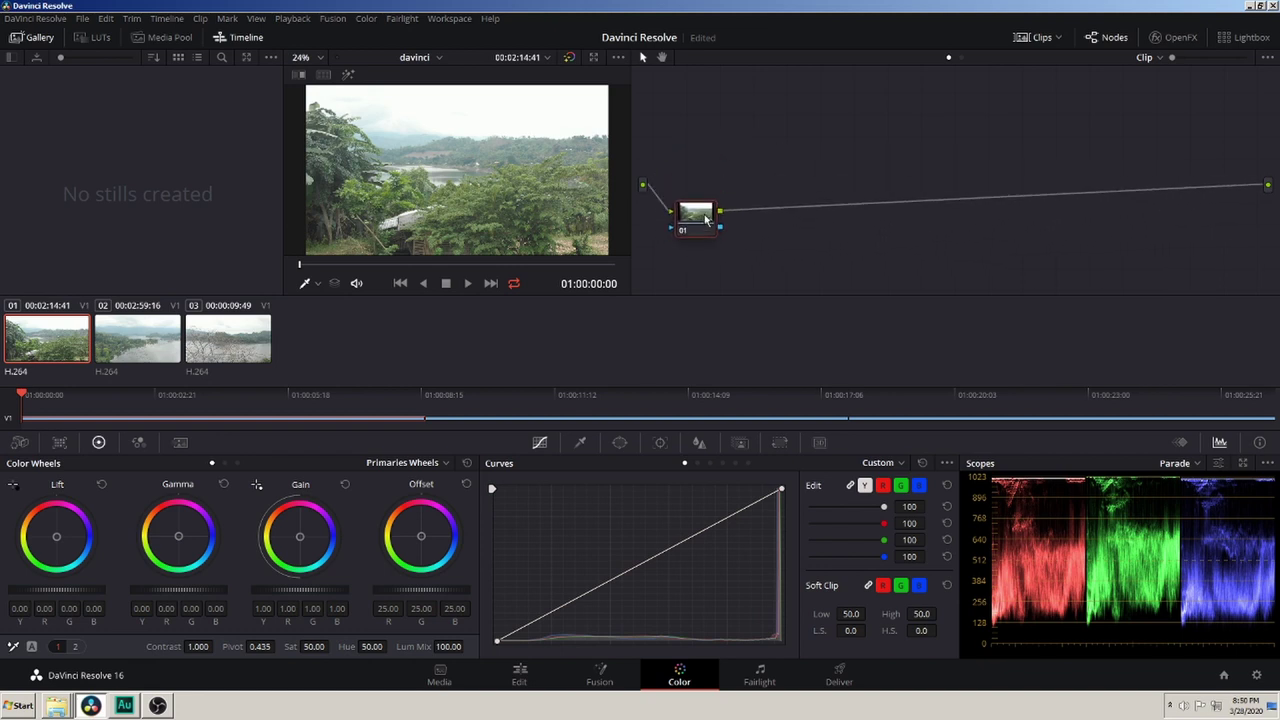
click(112, 343)
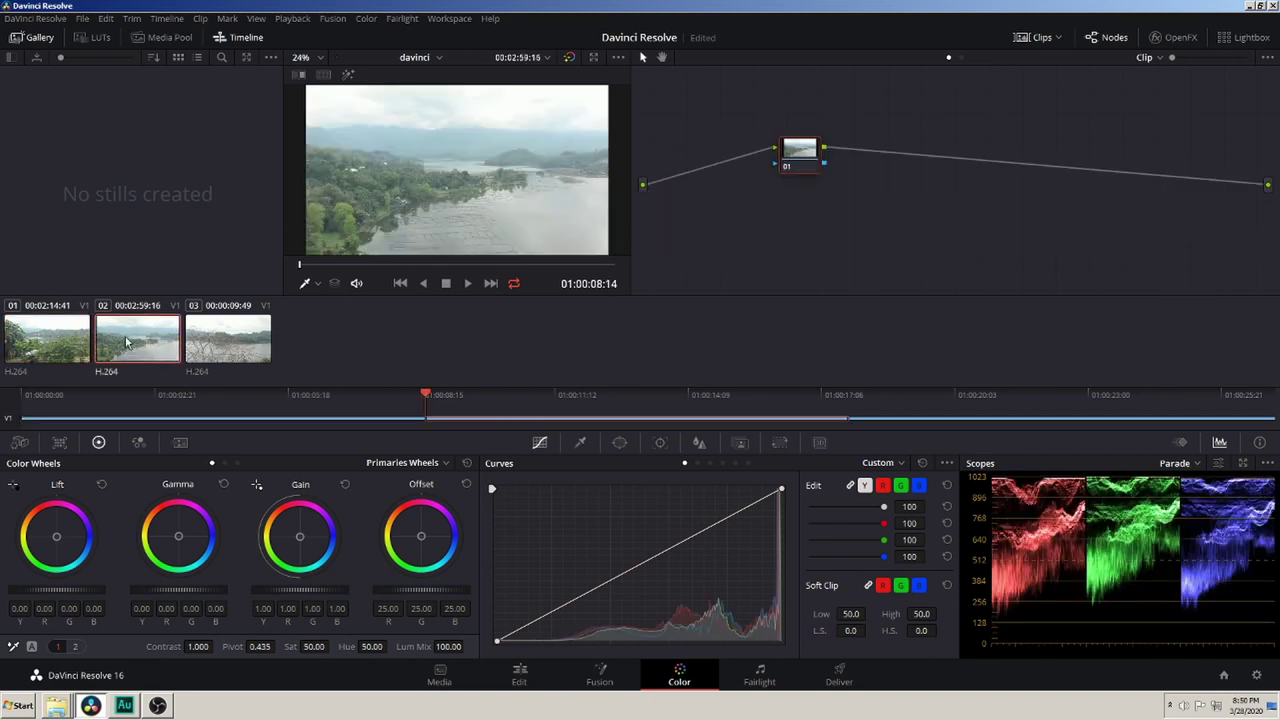
click(245, 345)
click(80, 343)
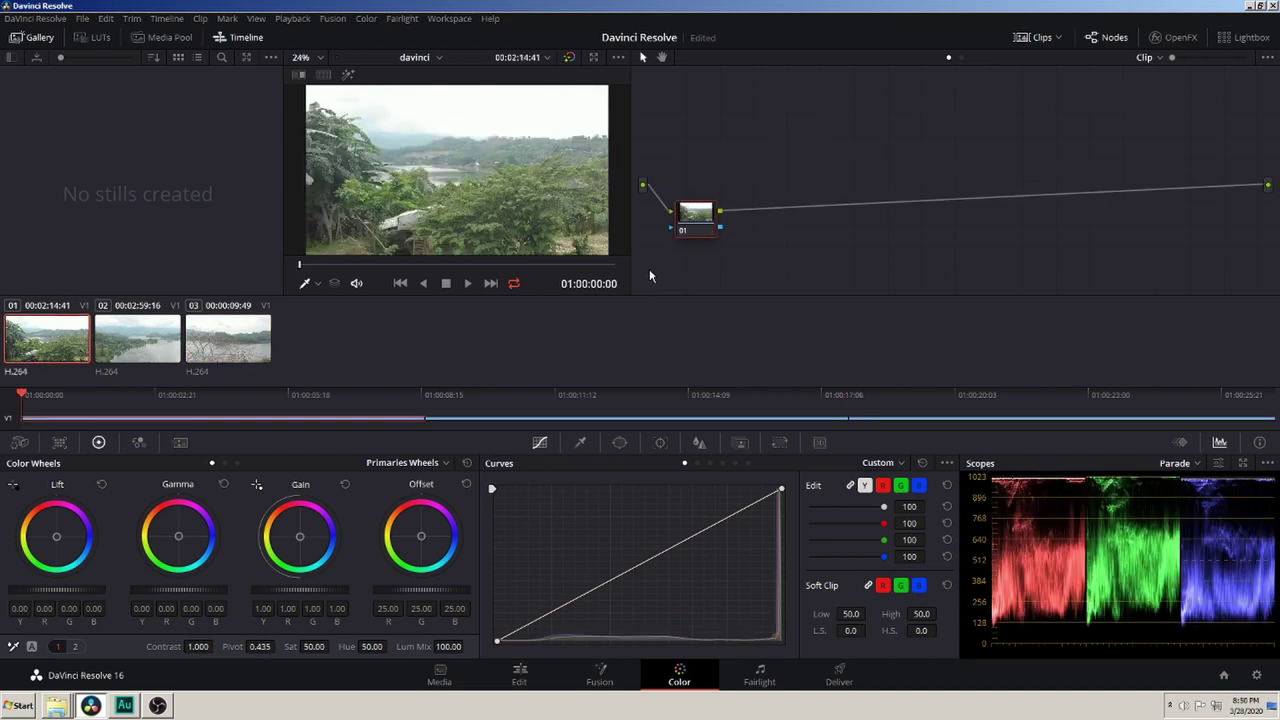
- Raise the first clip's Contrast to 1.180 in the Color Wheels
drag(694, 218, 755, 203)
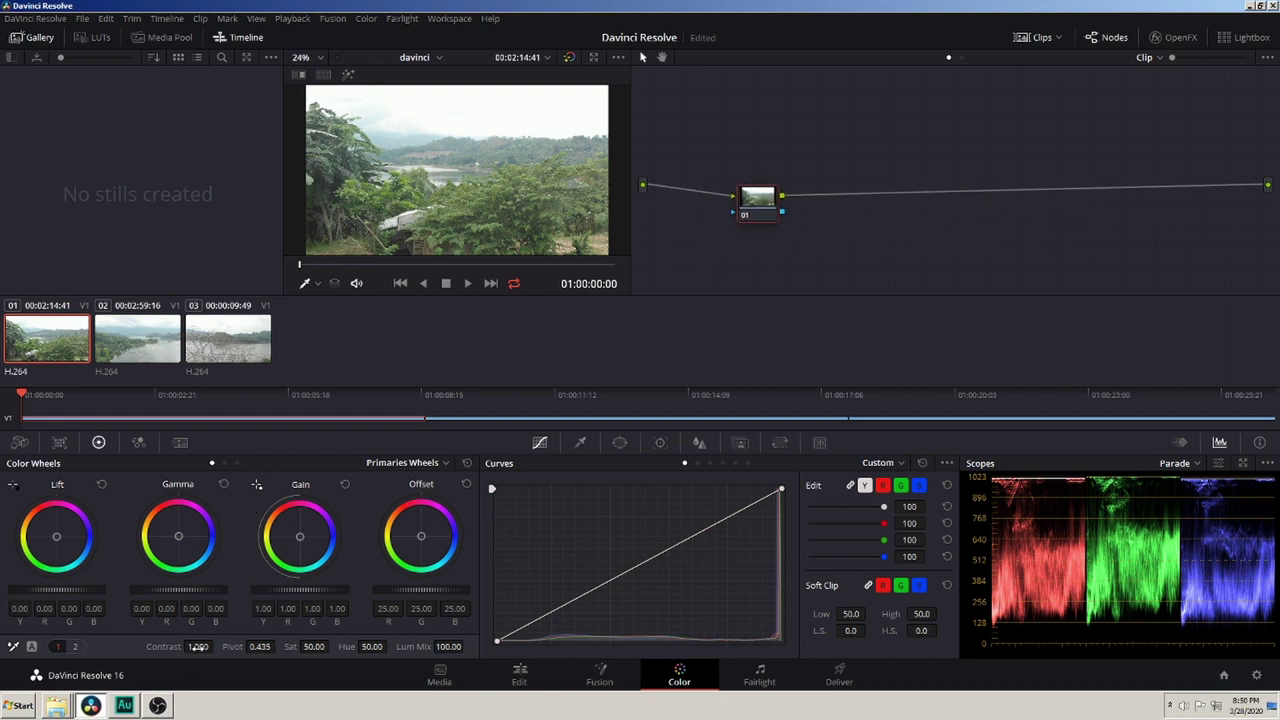
drag(197, 647, 216, 646)
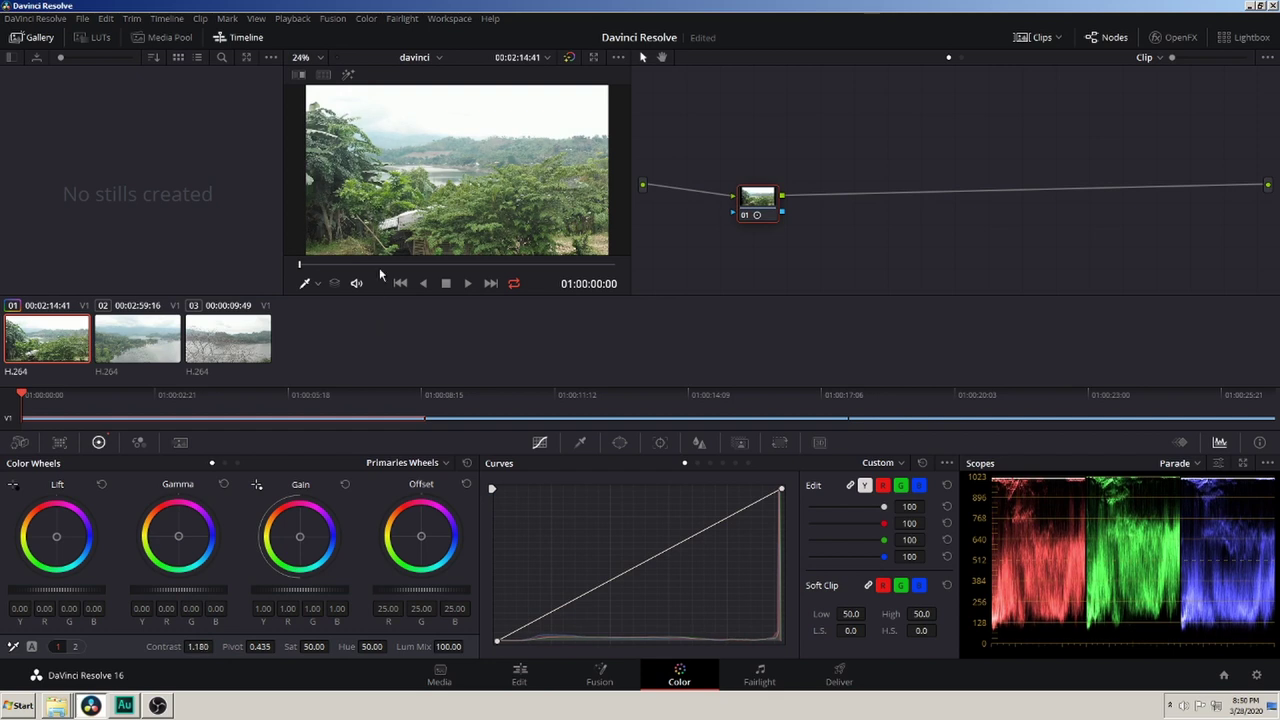
mouse_move(379, 267)
mouse_down()
mouse_move(532, 266)
mouse_move(371, 266)
mouse_up()
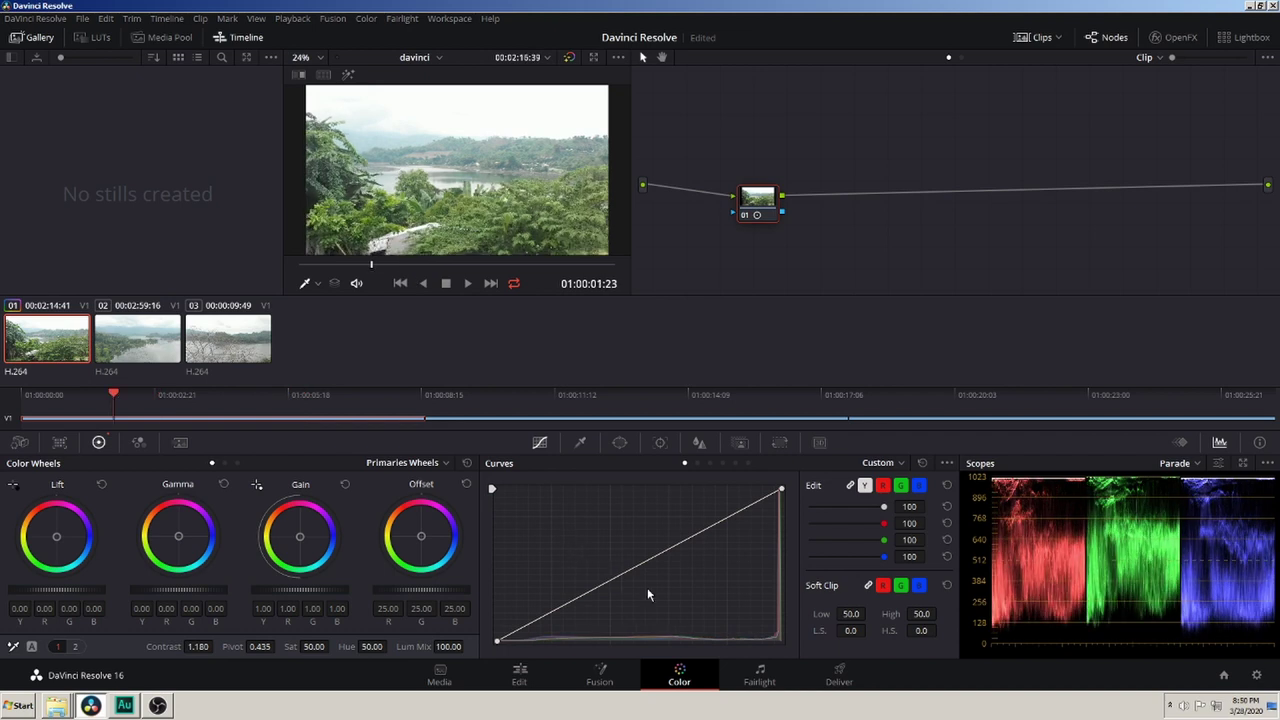
- Add shadow and midtone points to the Custom Curves and review the grade
drag(579, 598, 585, 604)
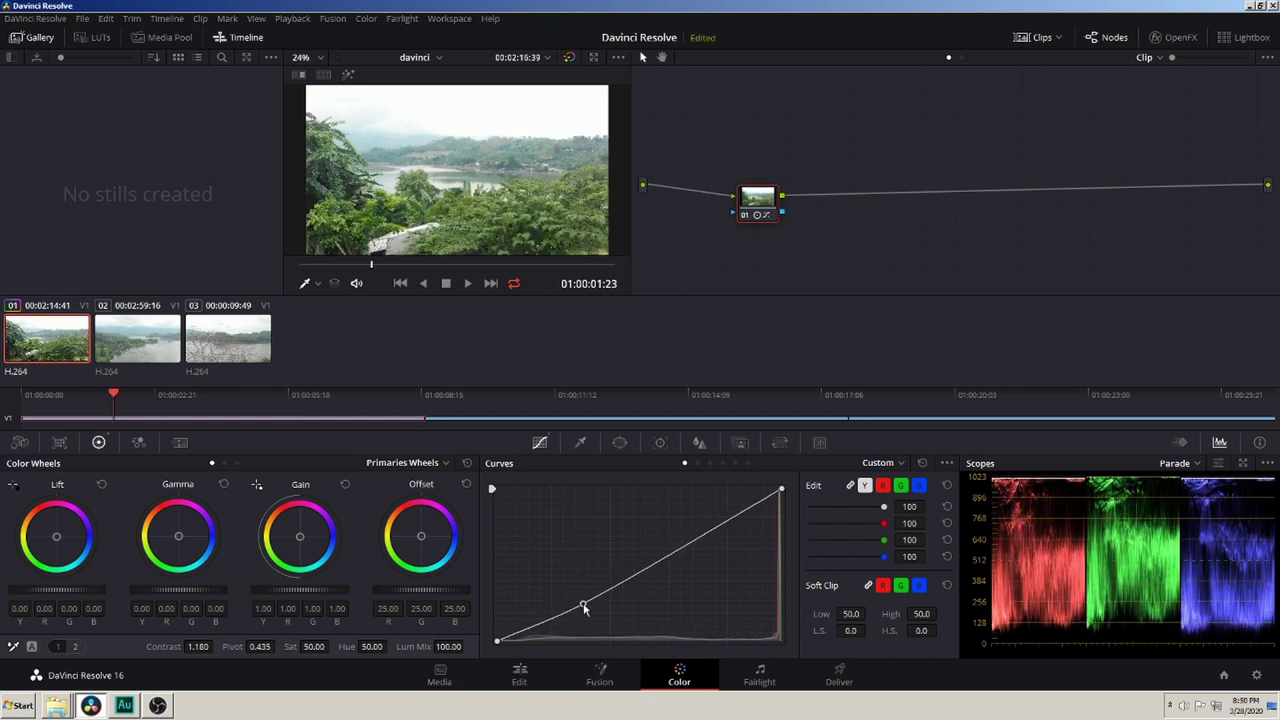
drag(680, 549, 677, 550)
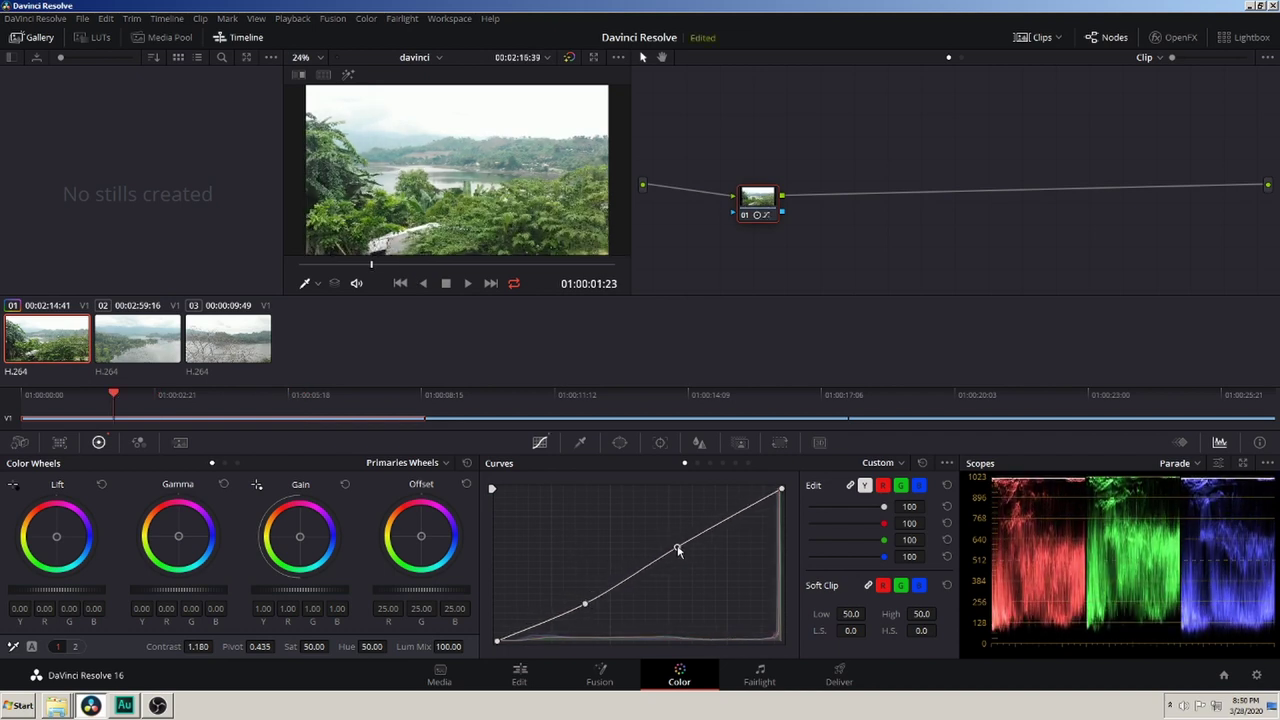
drag(584, 604, 585, 606)
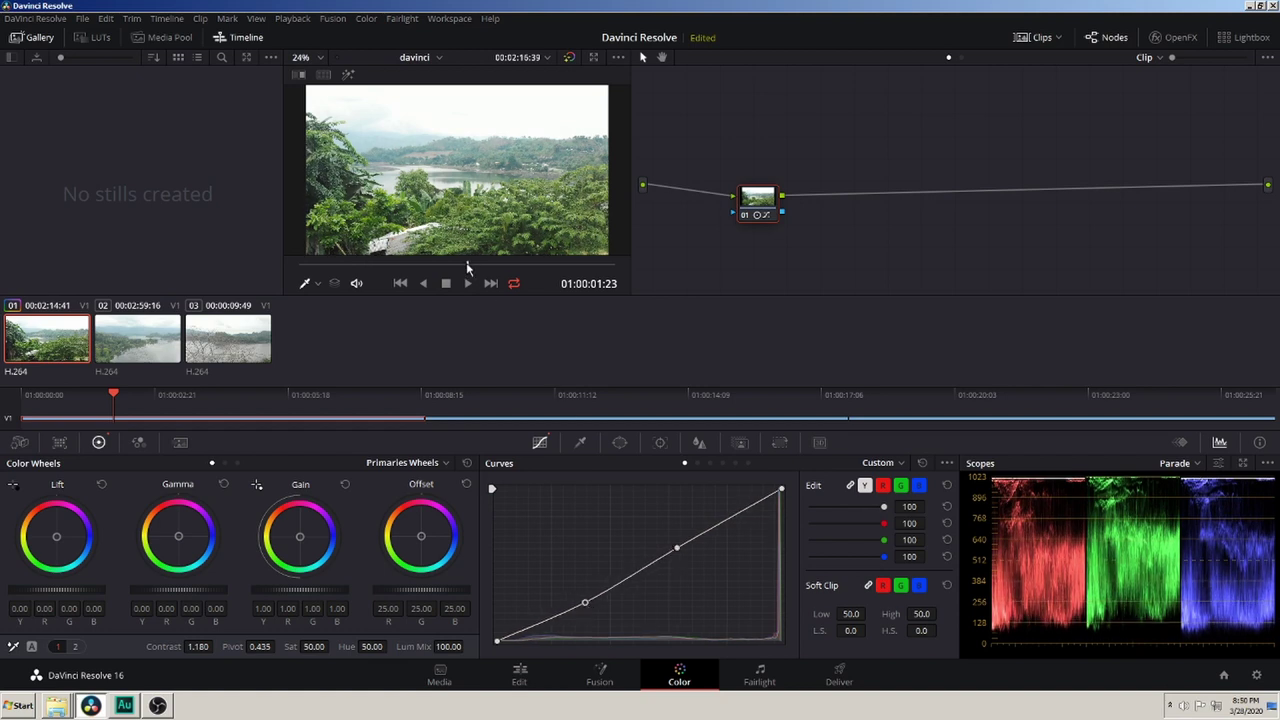
drag(469, 265, 557, 266)
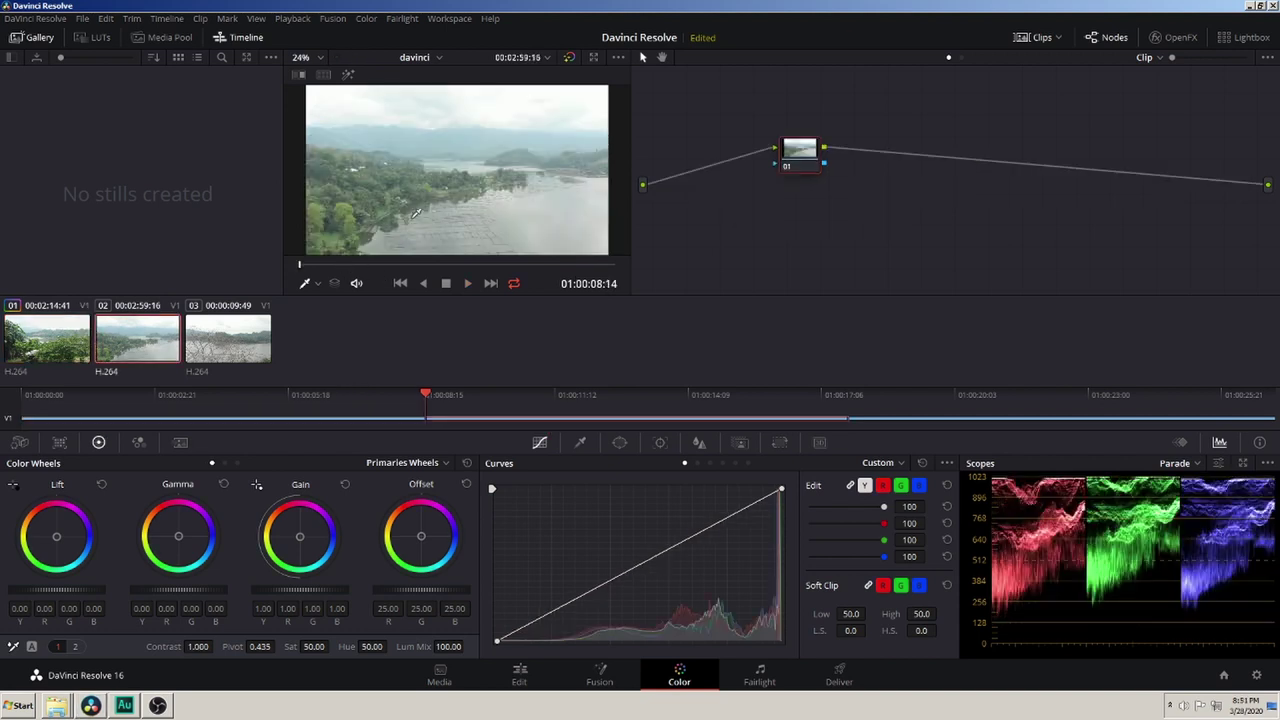
- Copy the first clip's grade (contrast 1.180, two-point curve) onto the second drone clip
key(Down)
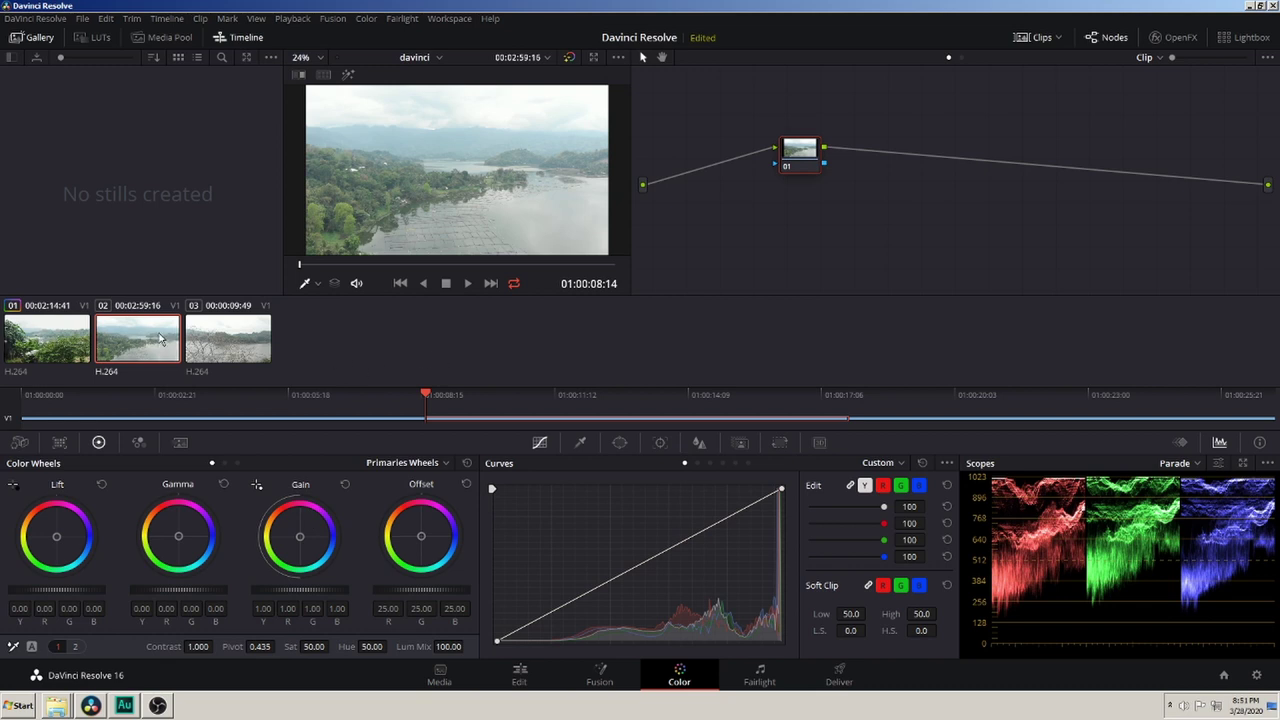
right_click(41, 341)
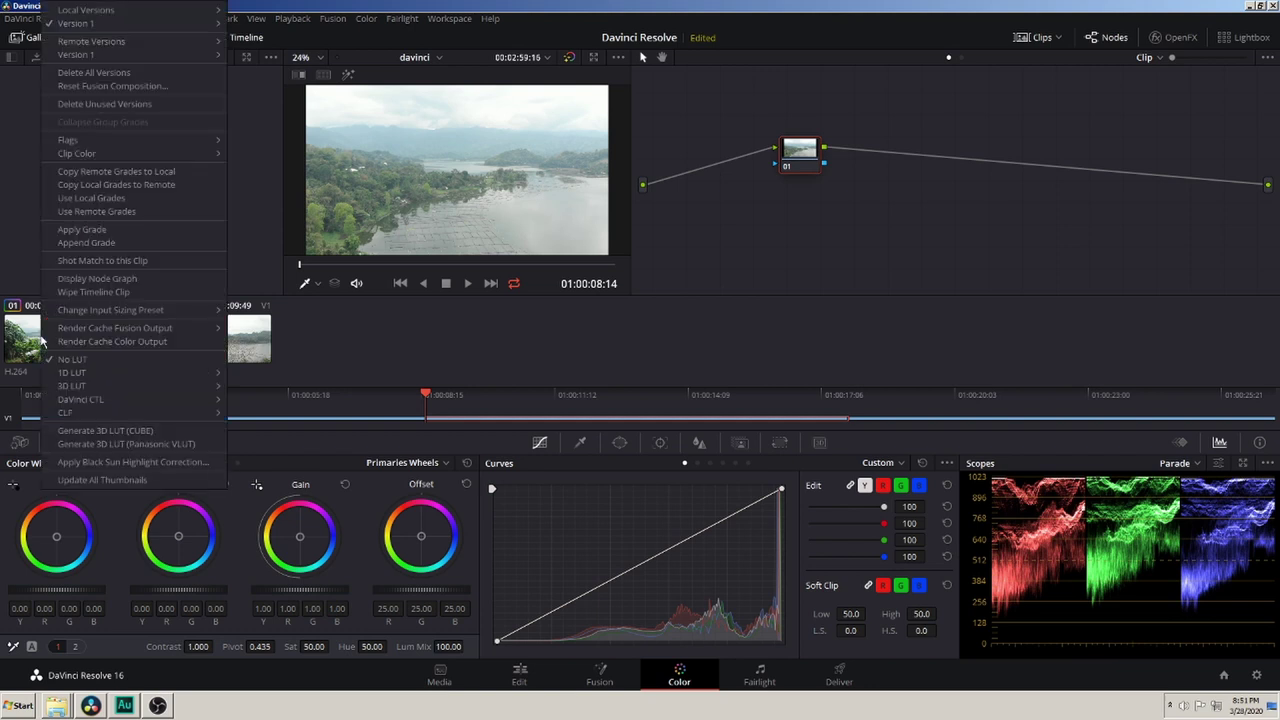
click(411, 354)
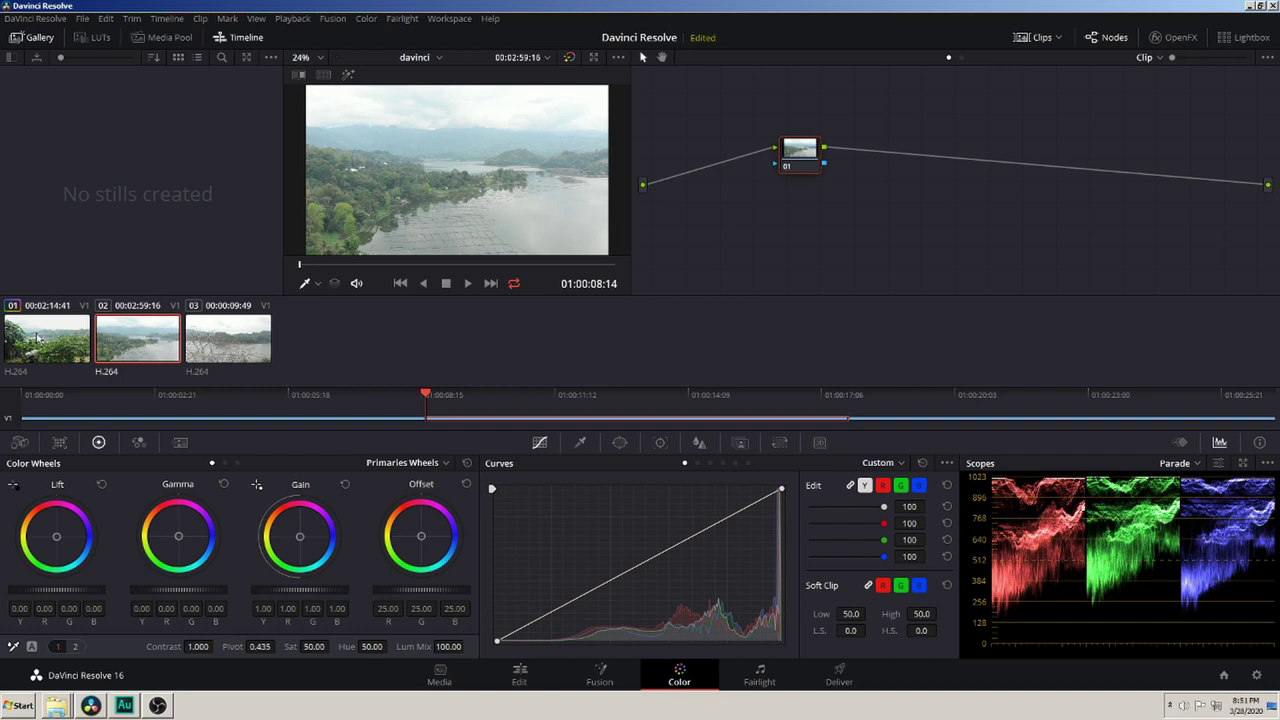
right_click(40, 340)
click(80, 230)
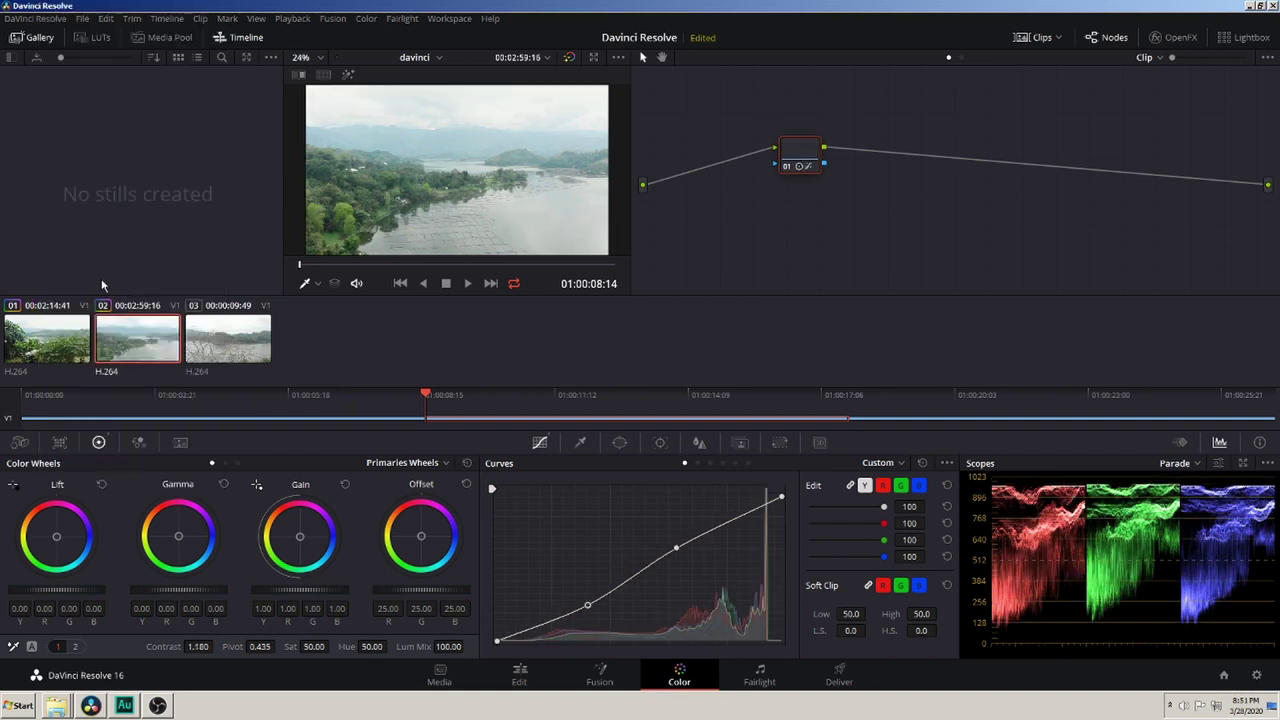
click(70, 348)
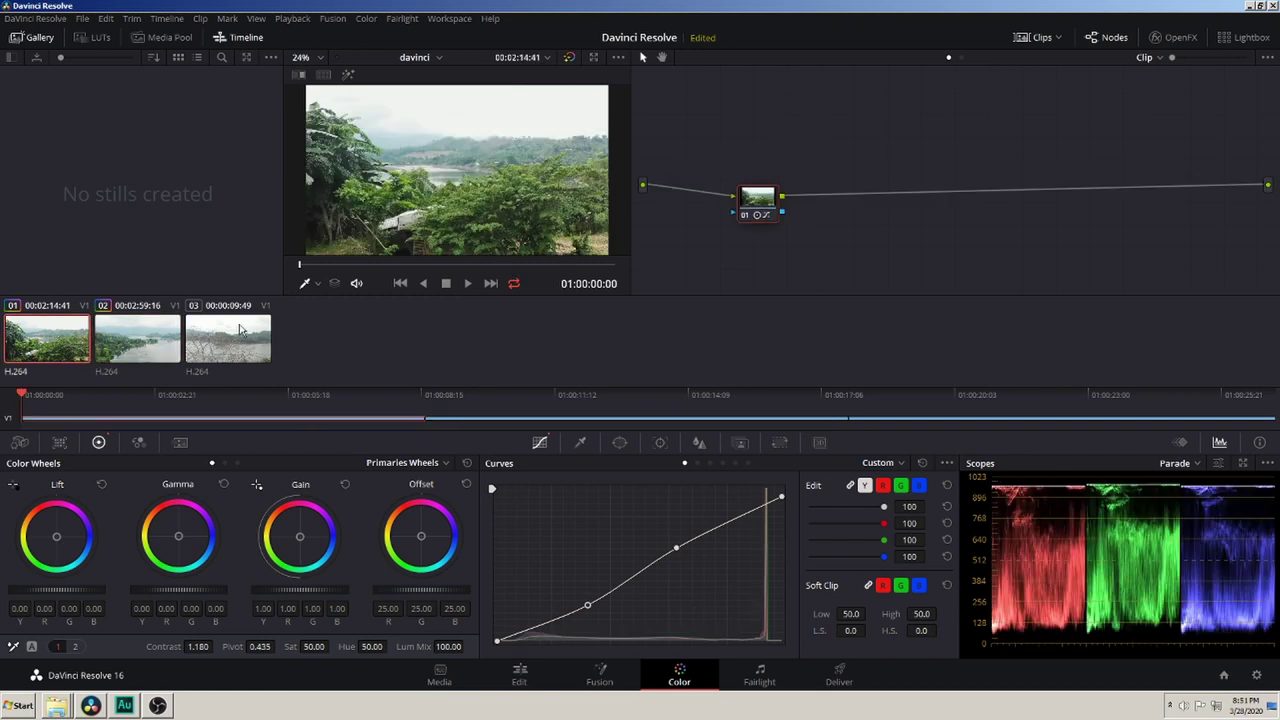
click(160, 342)
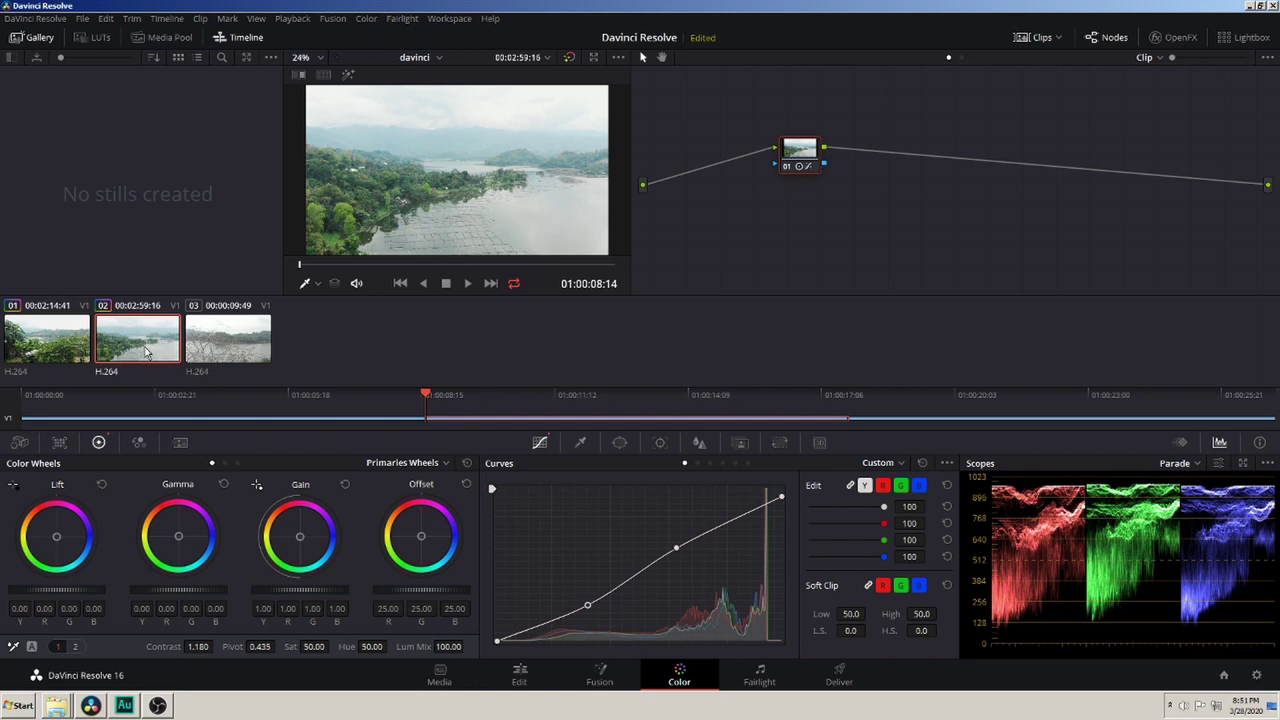
- On the third clip, add two curve points and raise saturation to 51.80
click(228, 338)
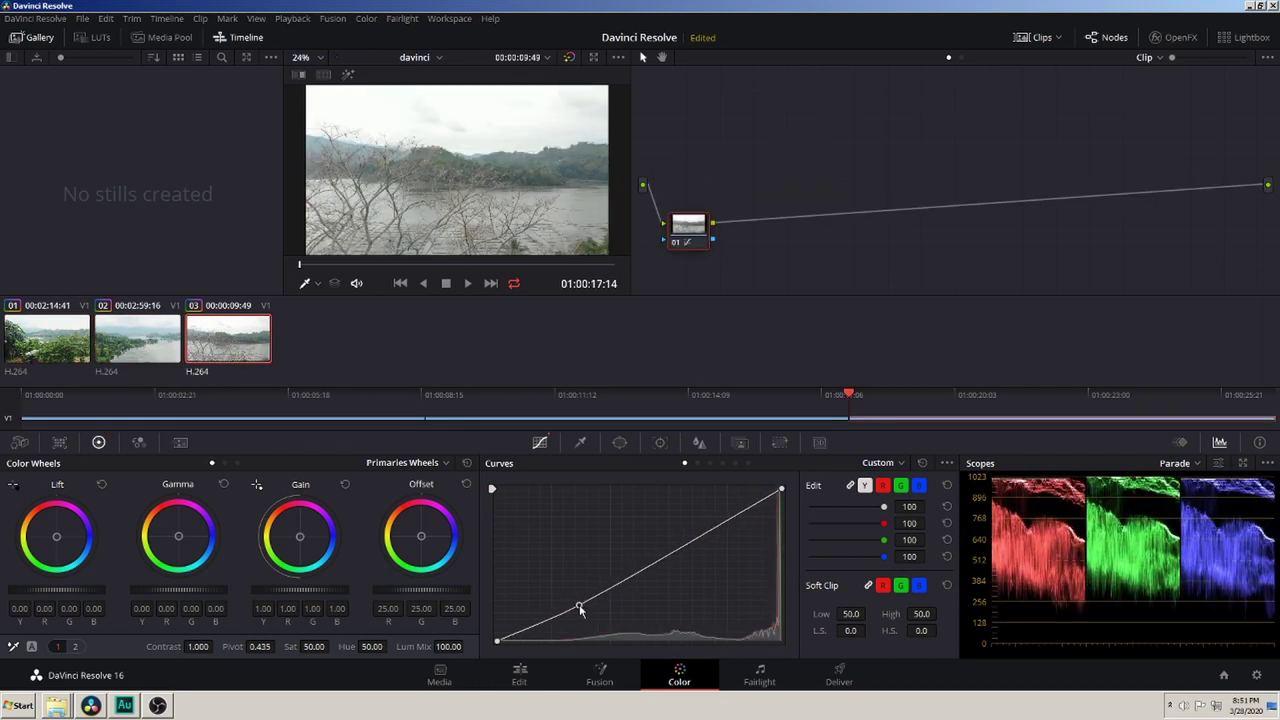
drag(684, 553, 674, 543)
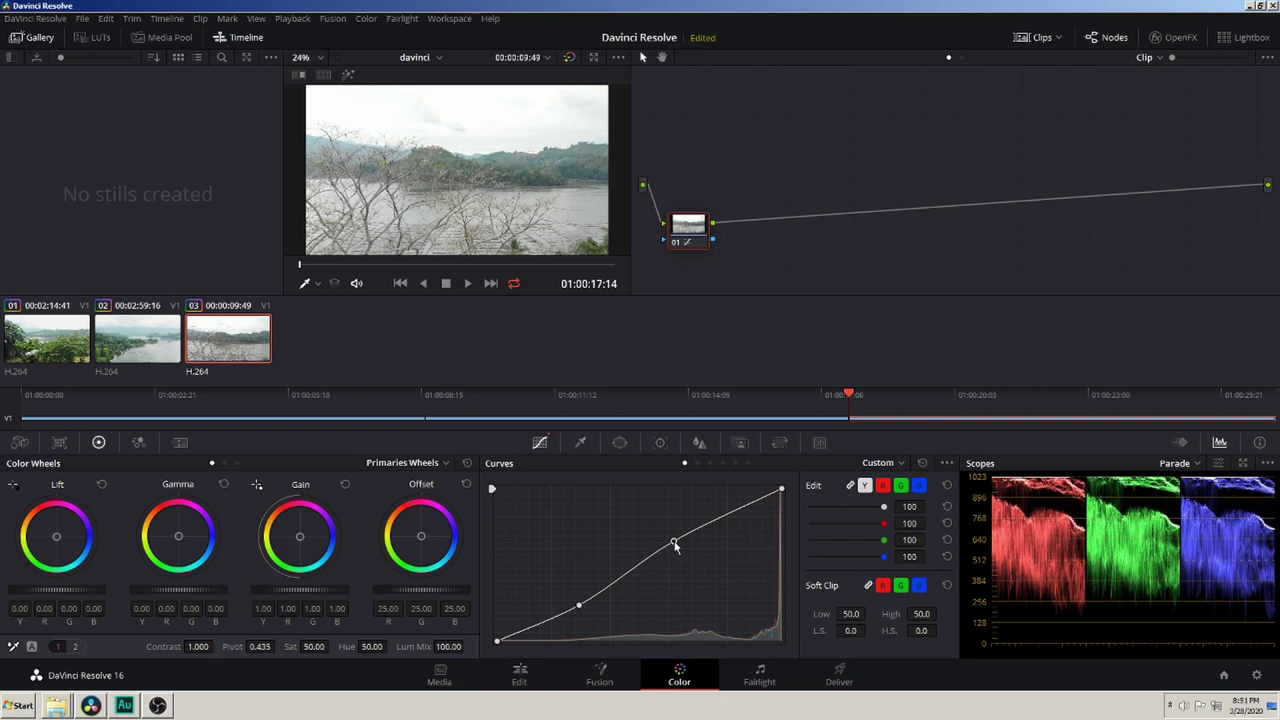
drag(578, 605, 578, 601)
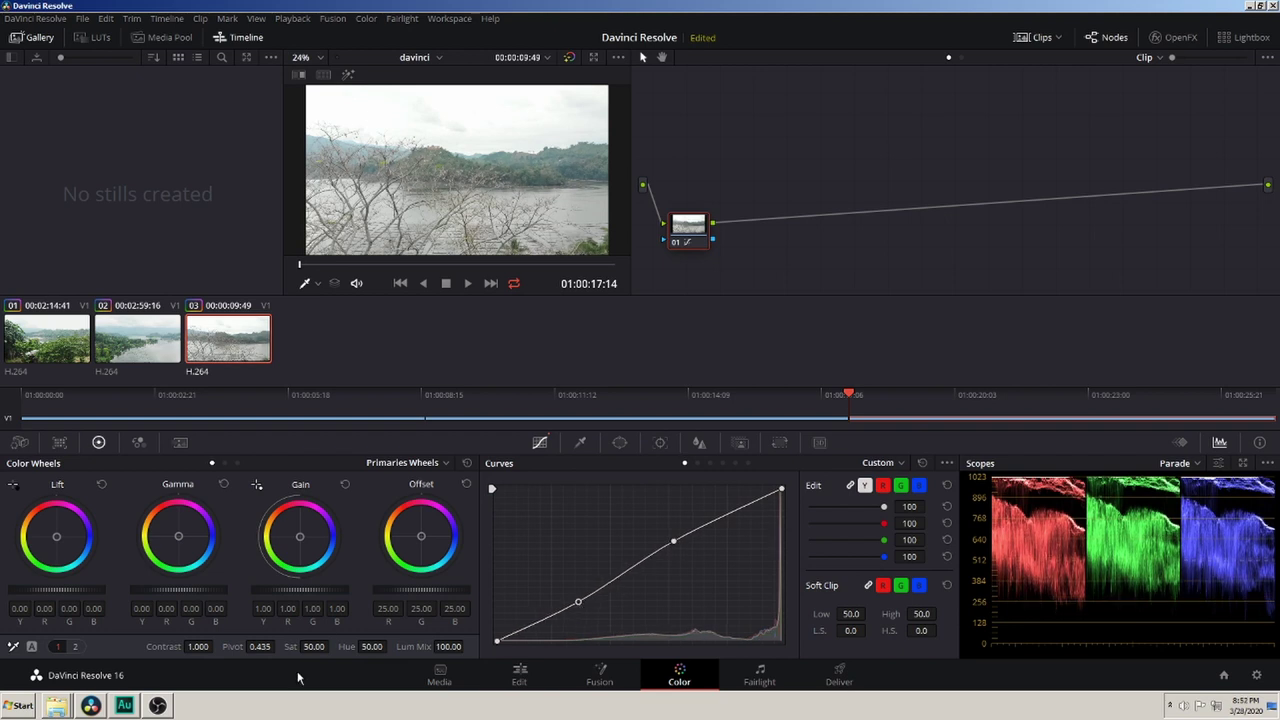
drag(314, 648, 324, 648)
drag(443, 264, 451, 264)
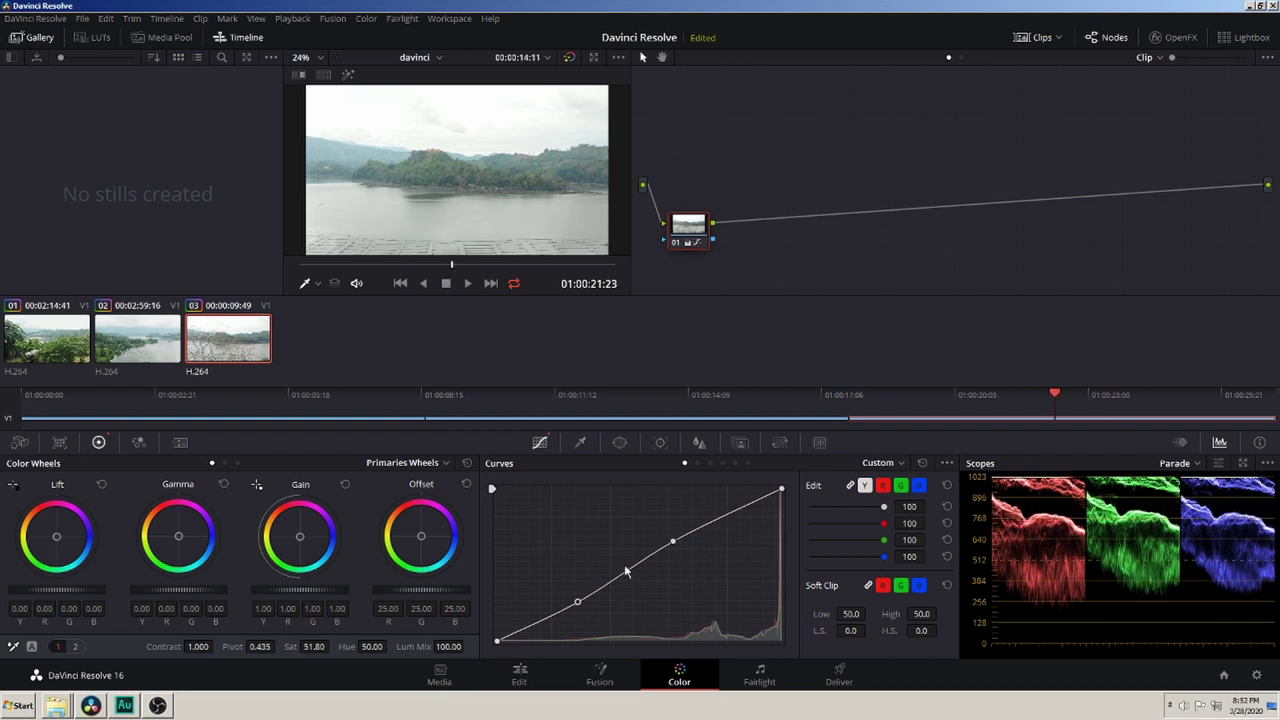
- Pull the curve points into an S-curve and play back the third clip to check it
drag(578, 601, 590, 609)
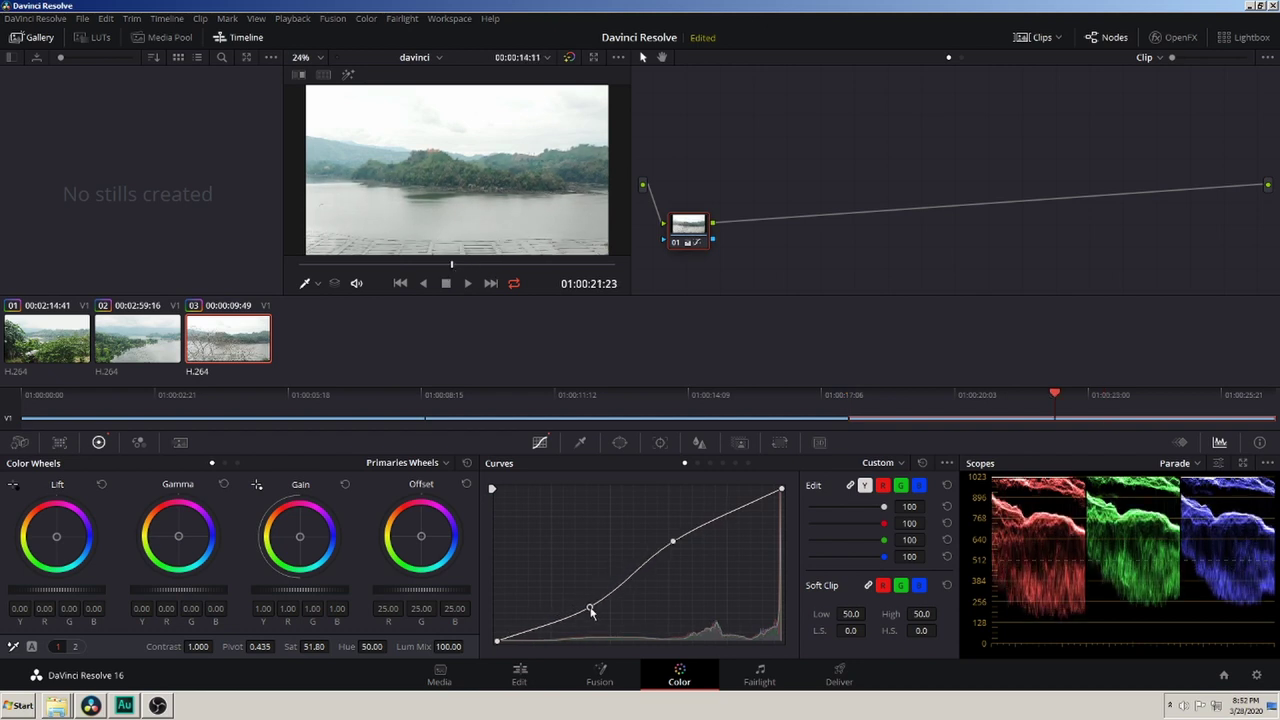
drag(673, 542, 675, 551)
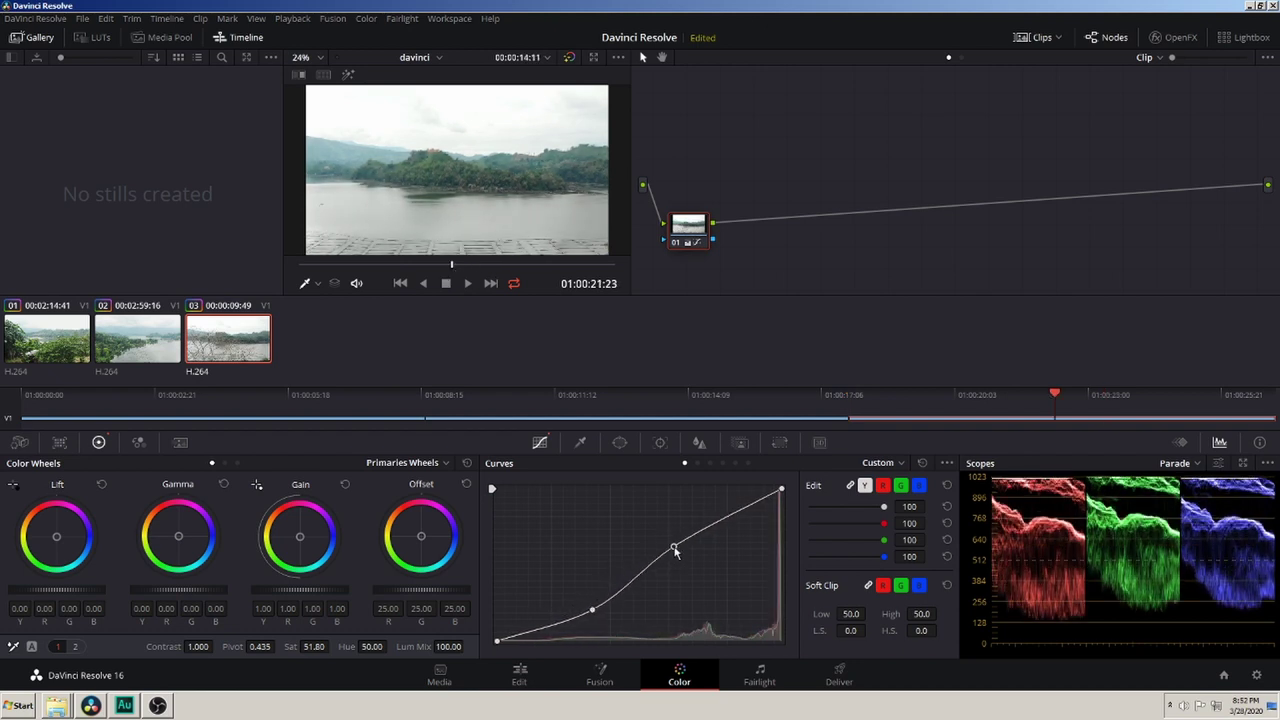
click(322, 264)
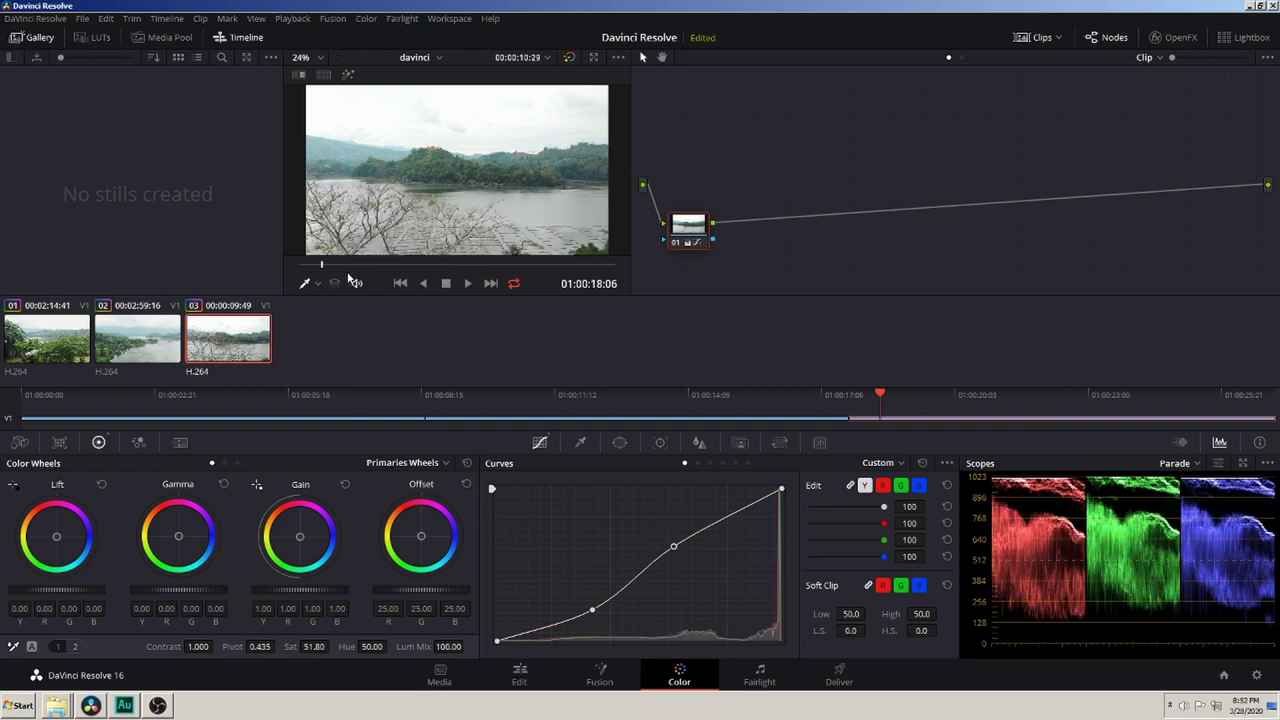
key(space)
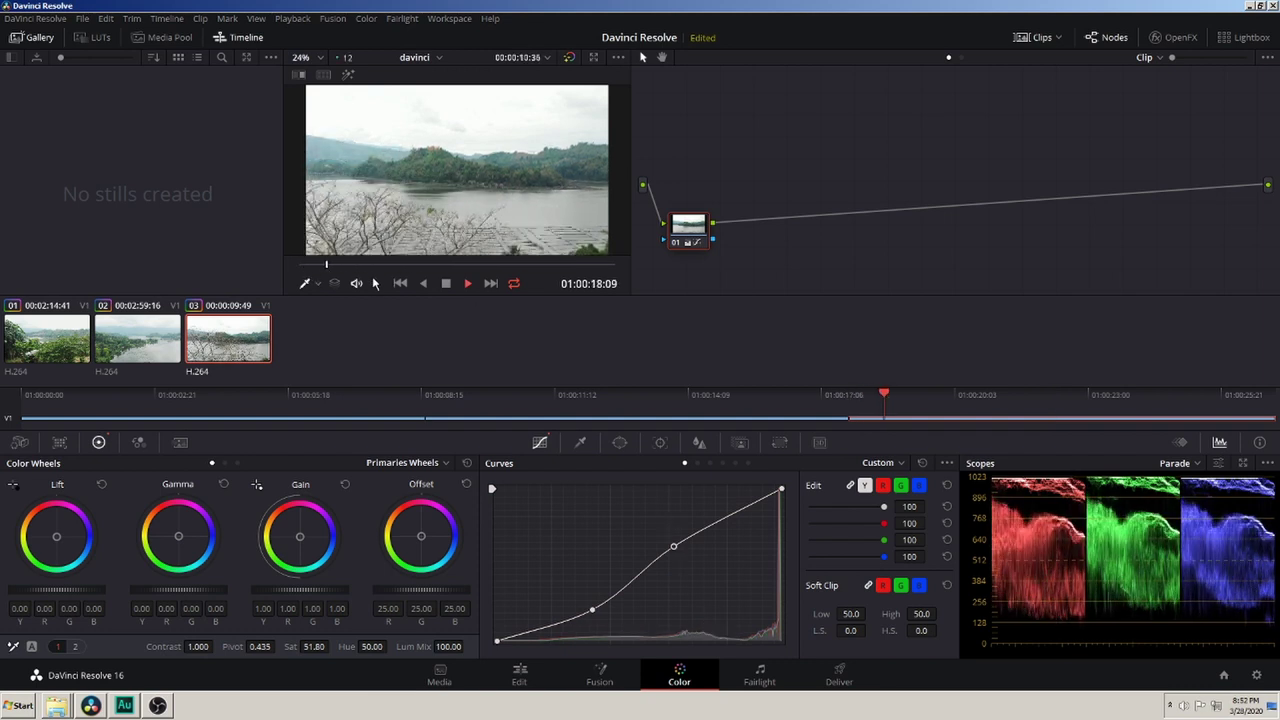
click(306, 270)
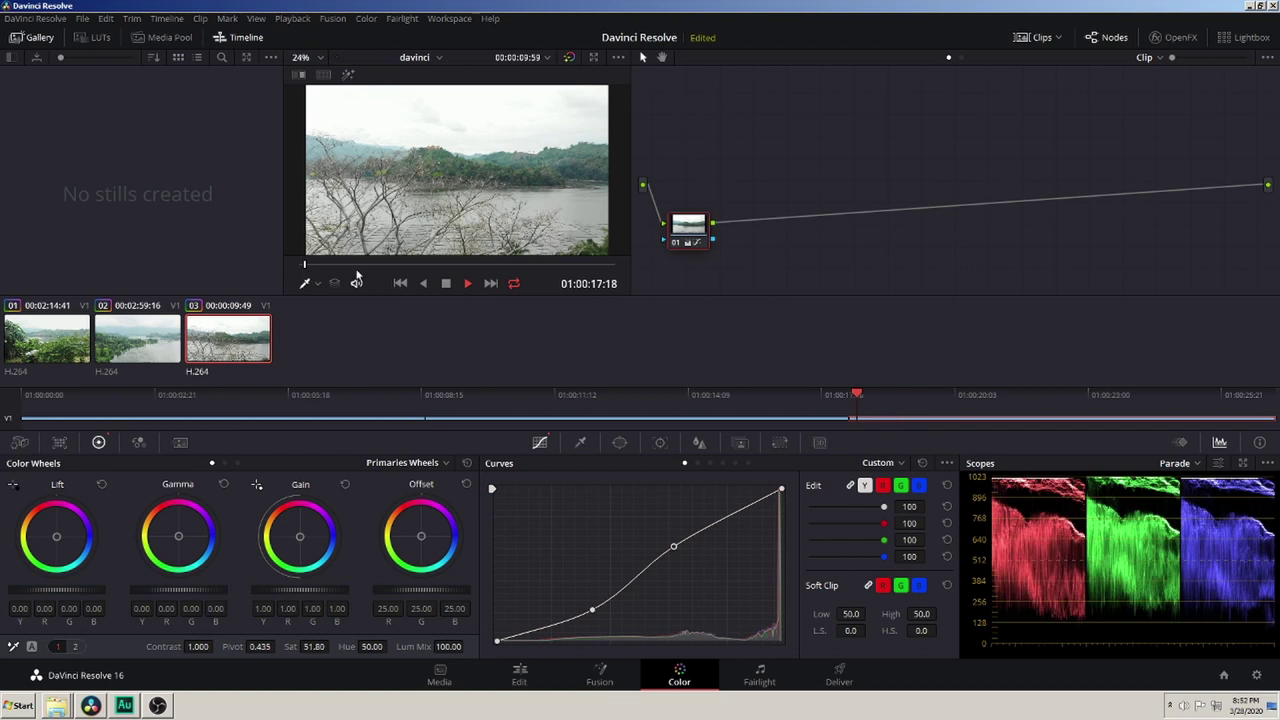
click(532, 690)
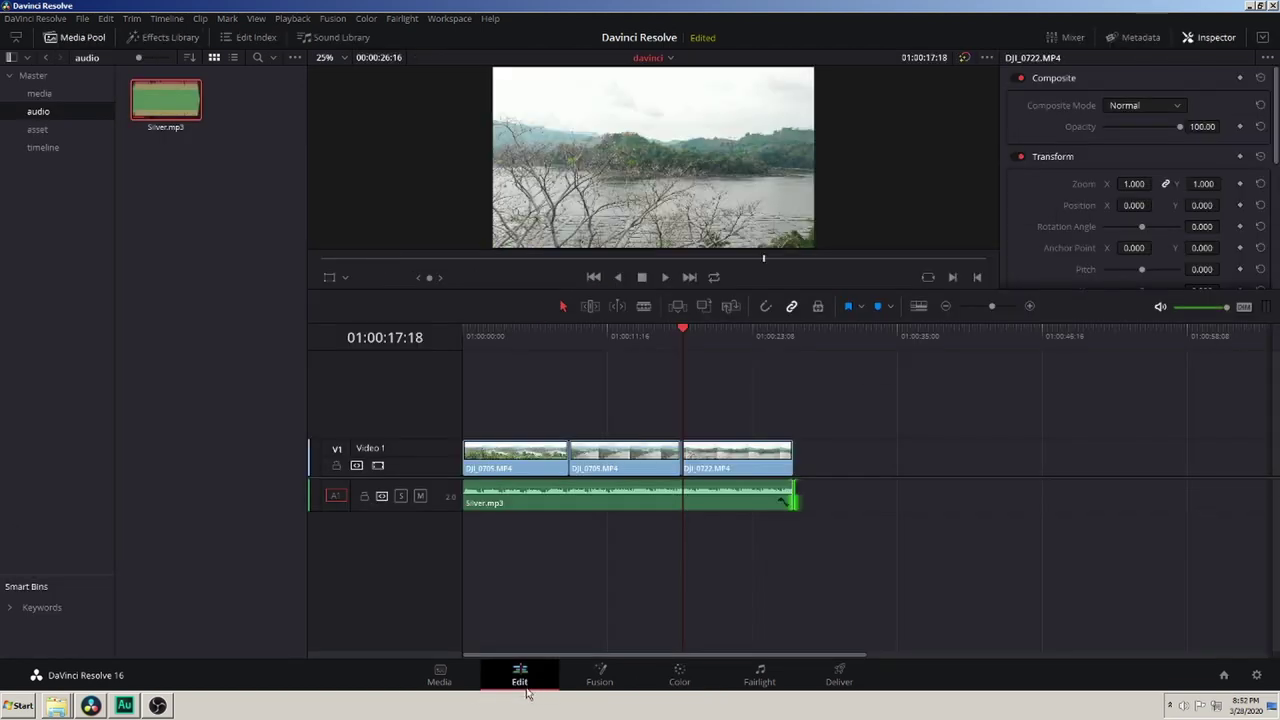
- Drag Dip To Color Dissolve from Video Transitions onto the cut between the first two clips
click(169, 37)
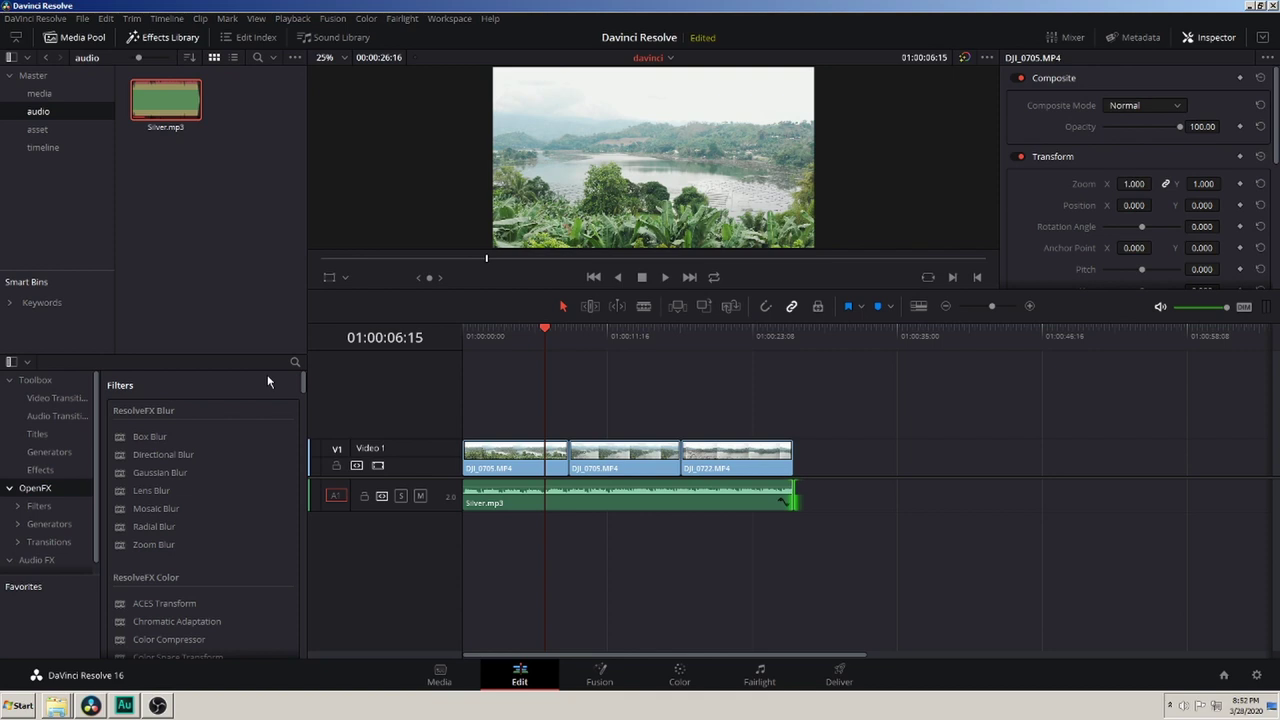
click(165, 37)
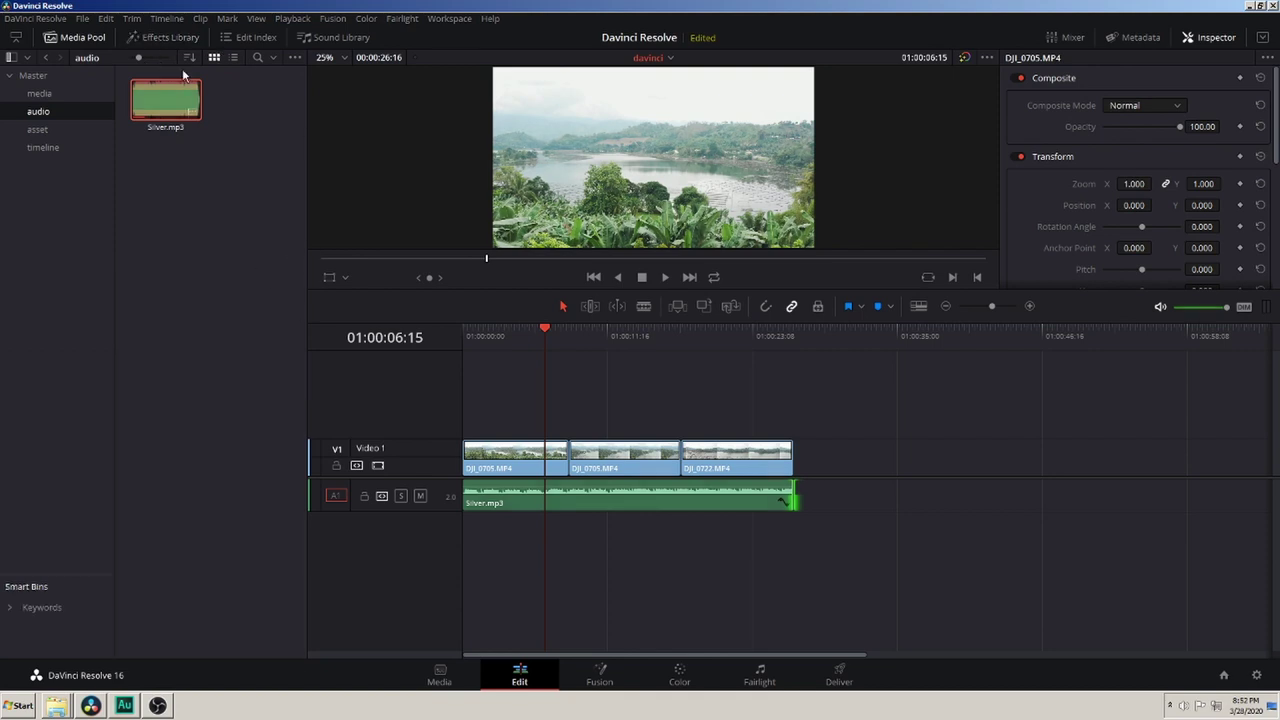
click(170, 37)
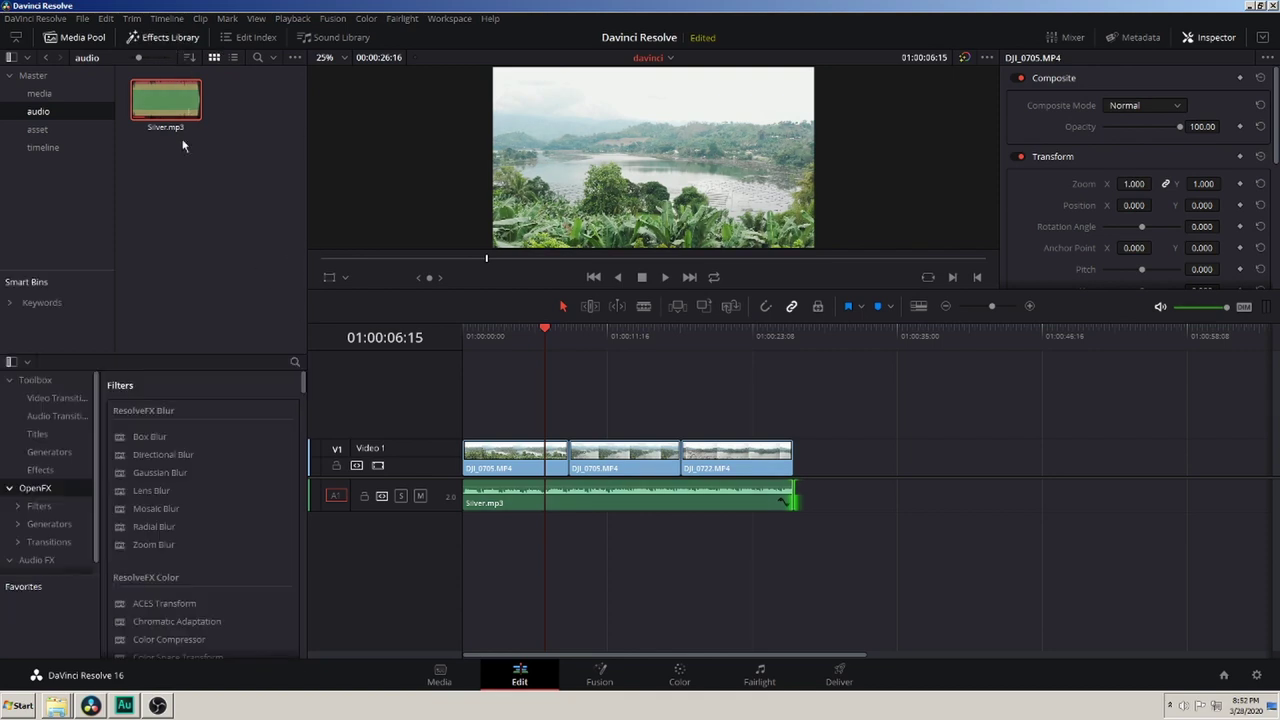
click(52, 415)
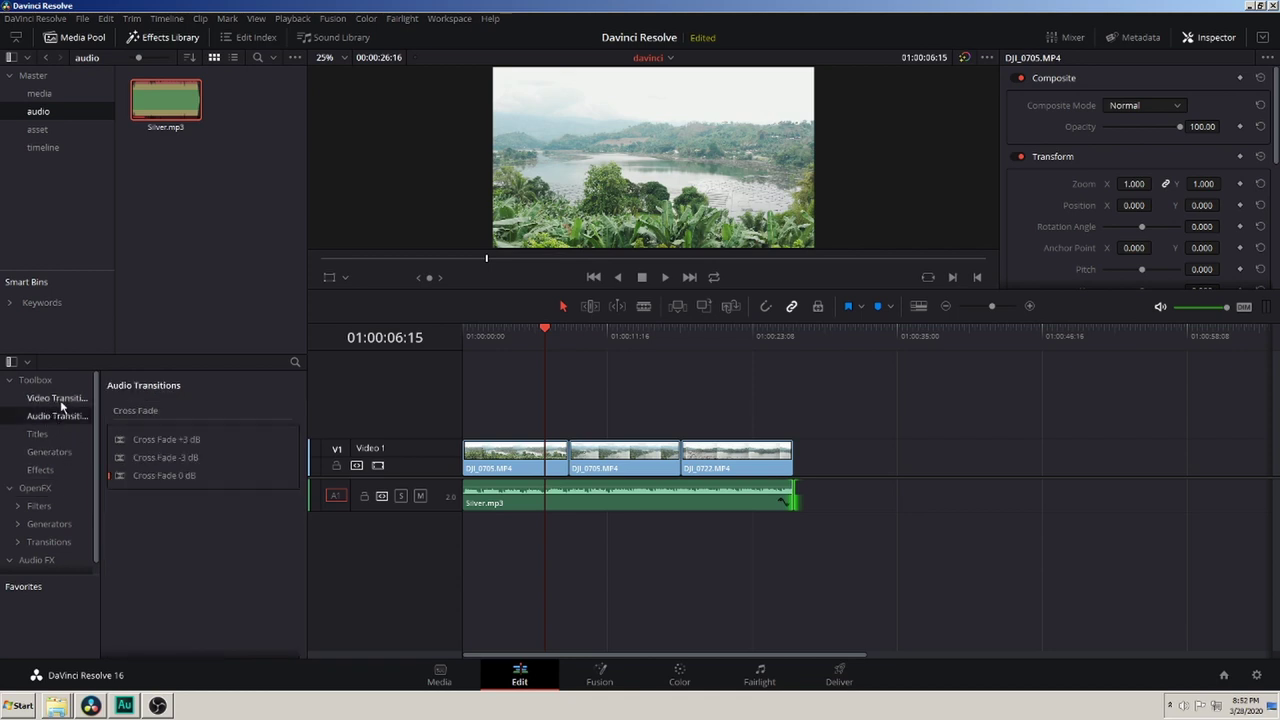
click(62, 404)
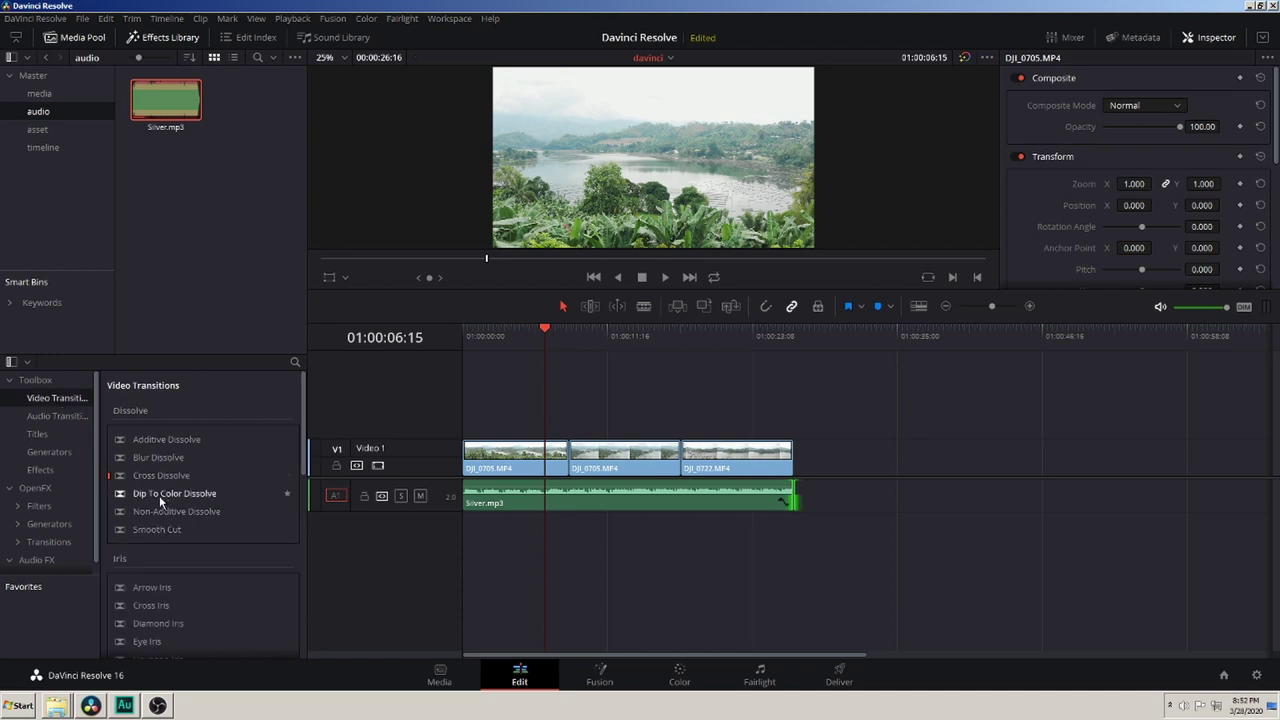
click(146, 497)
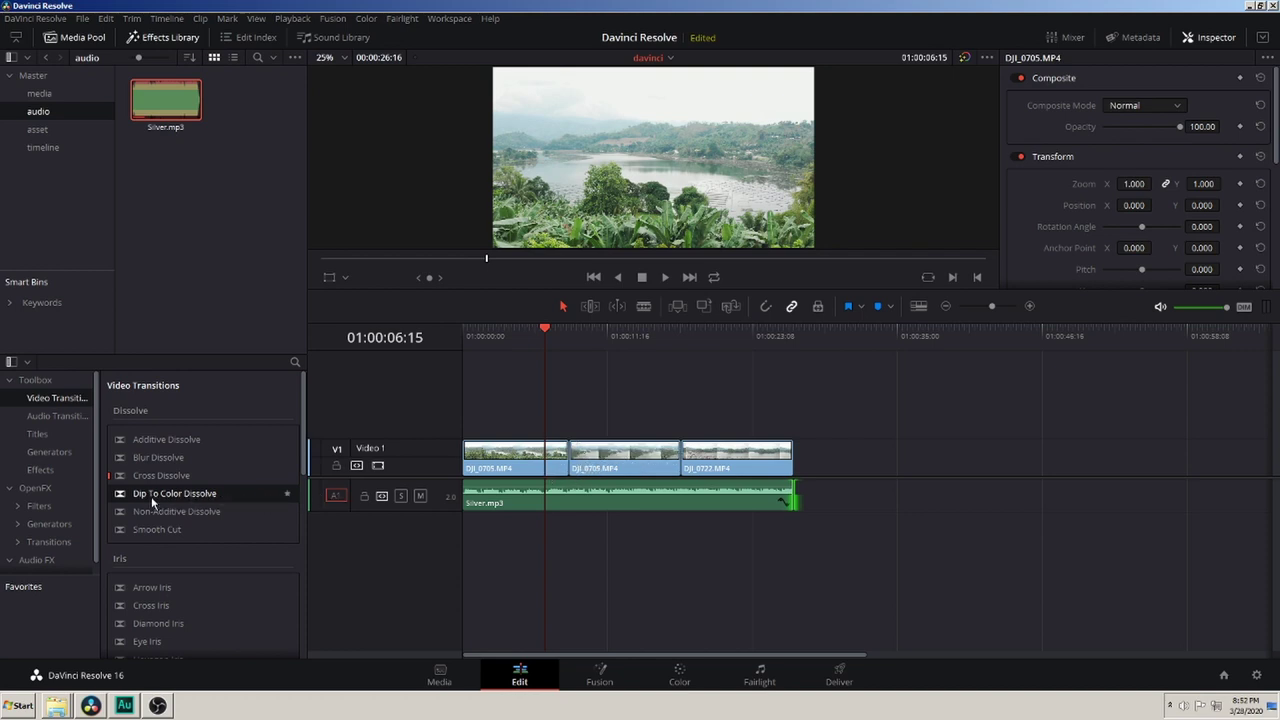
mouse_move(151, 495)
mouse_down()
mouse_move(616, 457)
mouse_move(566, 466)
mouse_up()
- Zoom in on the new transition and play it back
click(564, 338)
key(ctrl+equal)
key(ctrl+t)
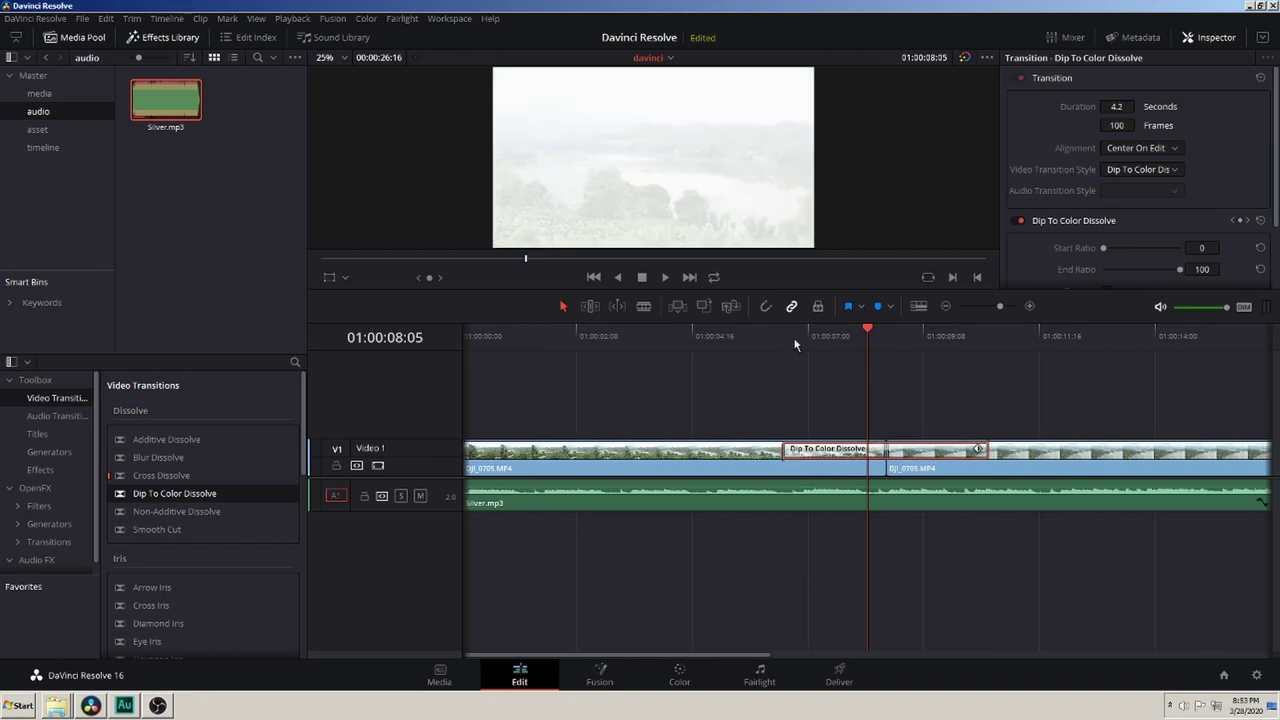
key(space)
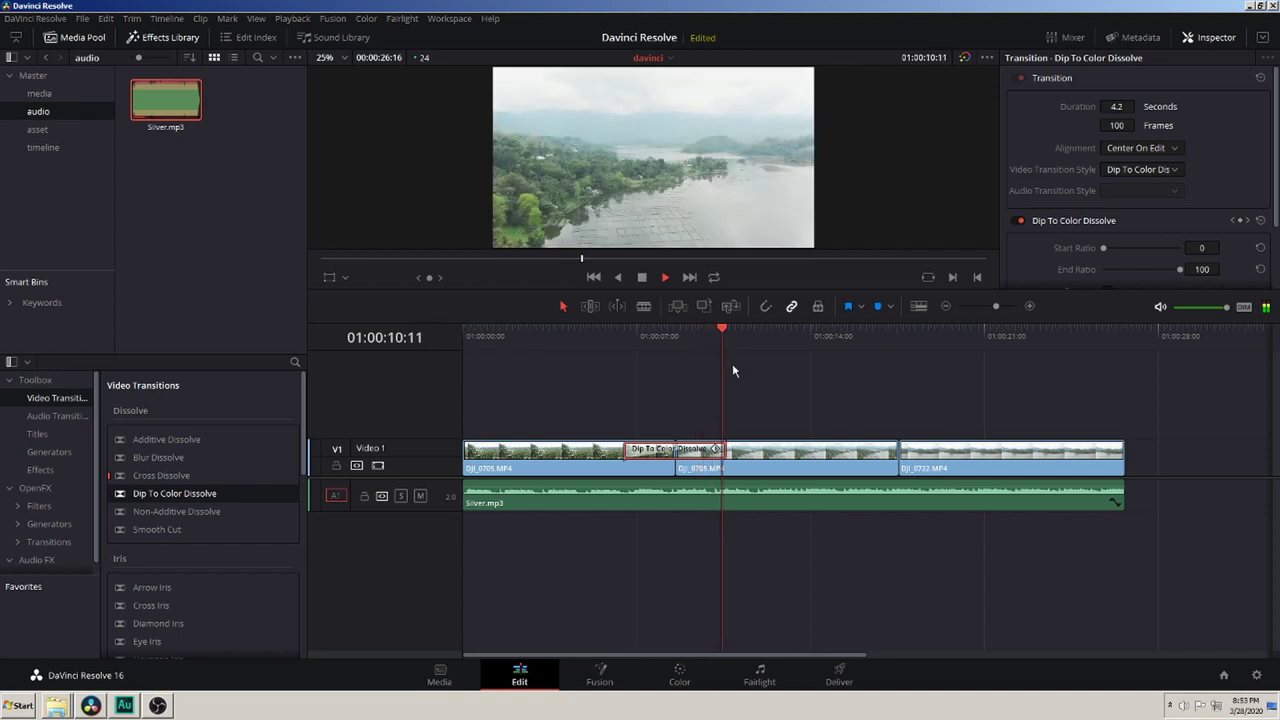
key(space)
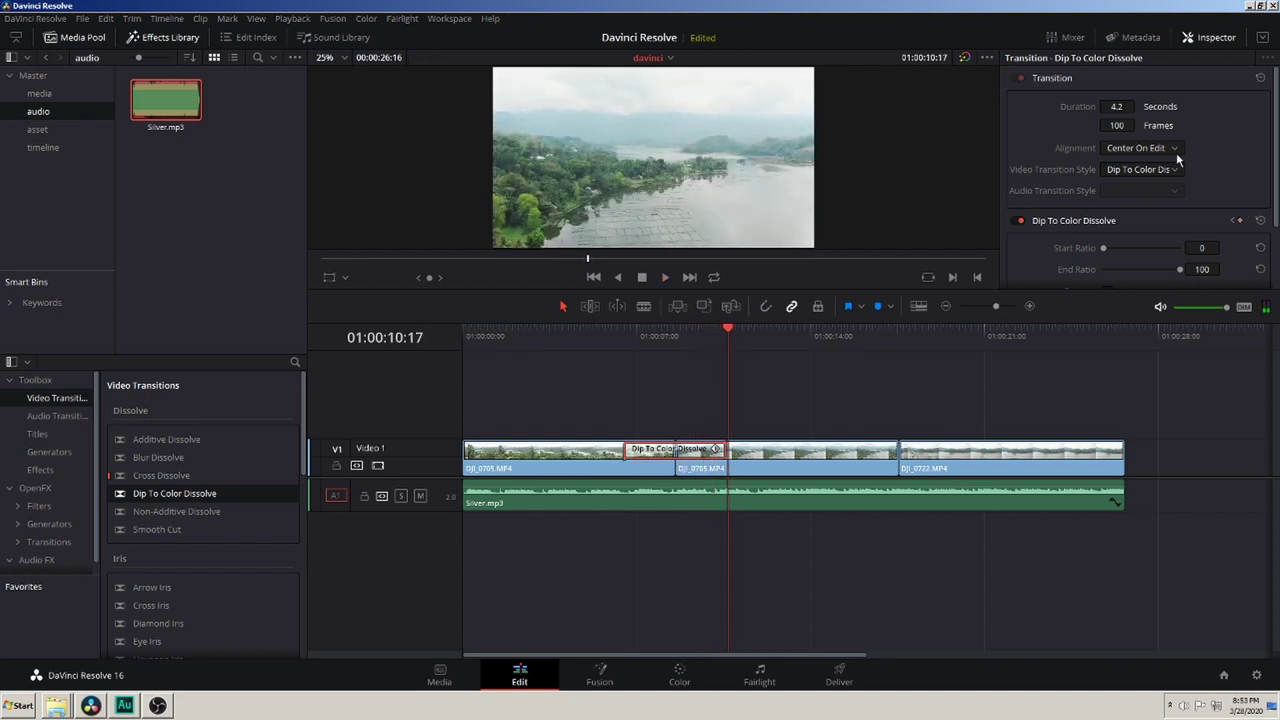
- Inspect the 4.2-second transition's settings and the DJI_0705 clip that follows it
click(643, 457)
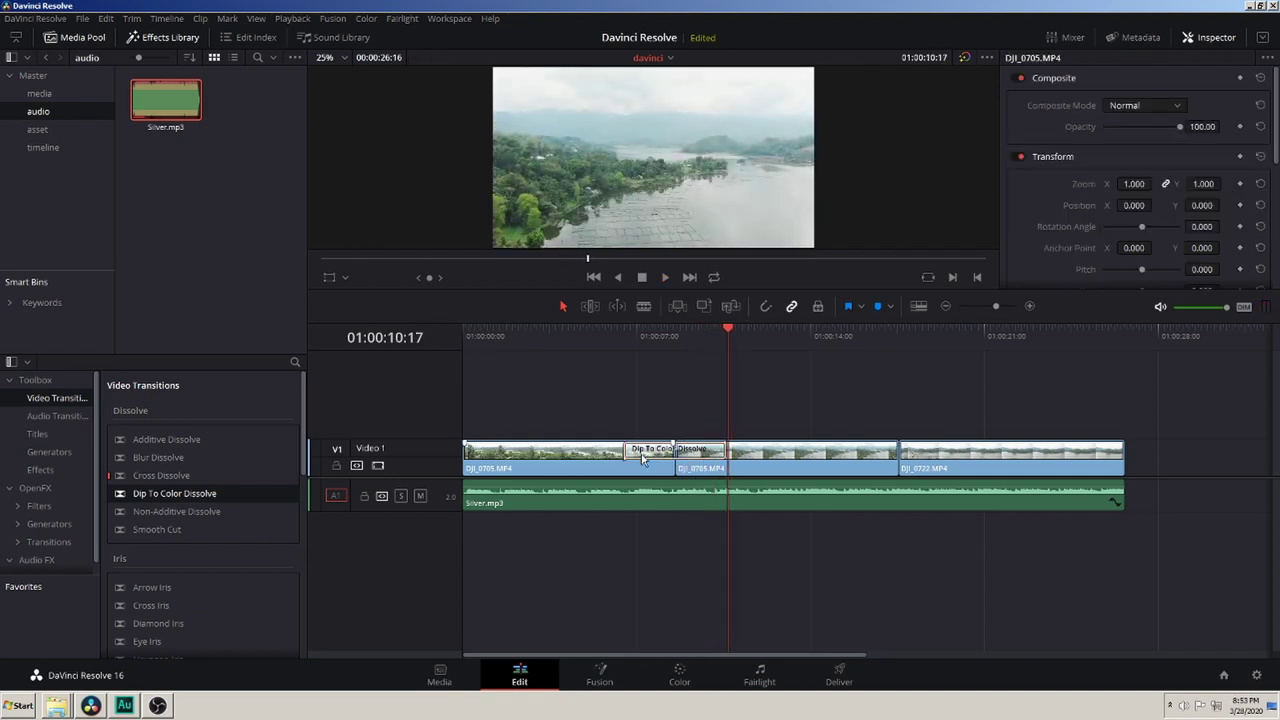
click(643, 452)
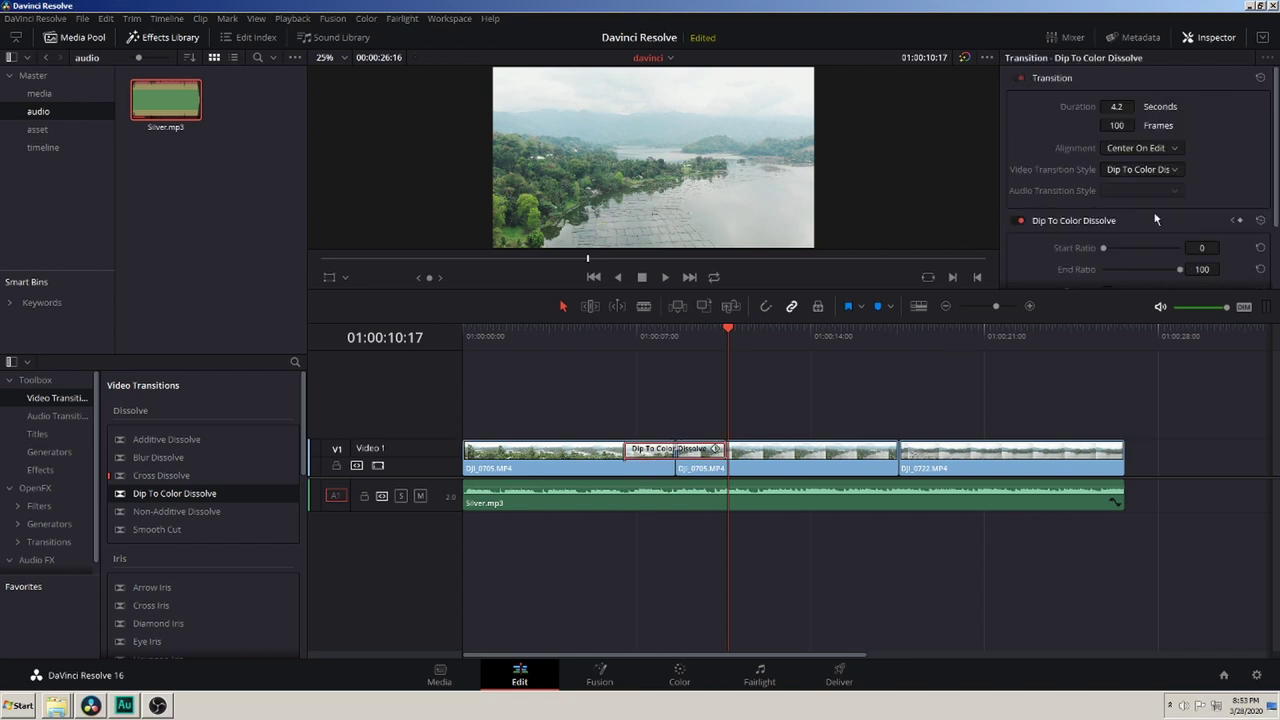
scroll(1158, 220, down, 1)
scroll(1199, 207, down, 1)
scroll(1137, 215, up, 1)
scroll(1163, 204, down, 1)
scroll(1163, 204, up, 1)
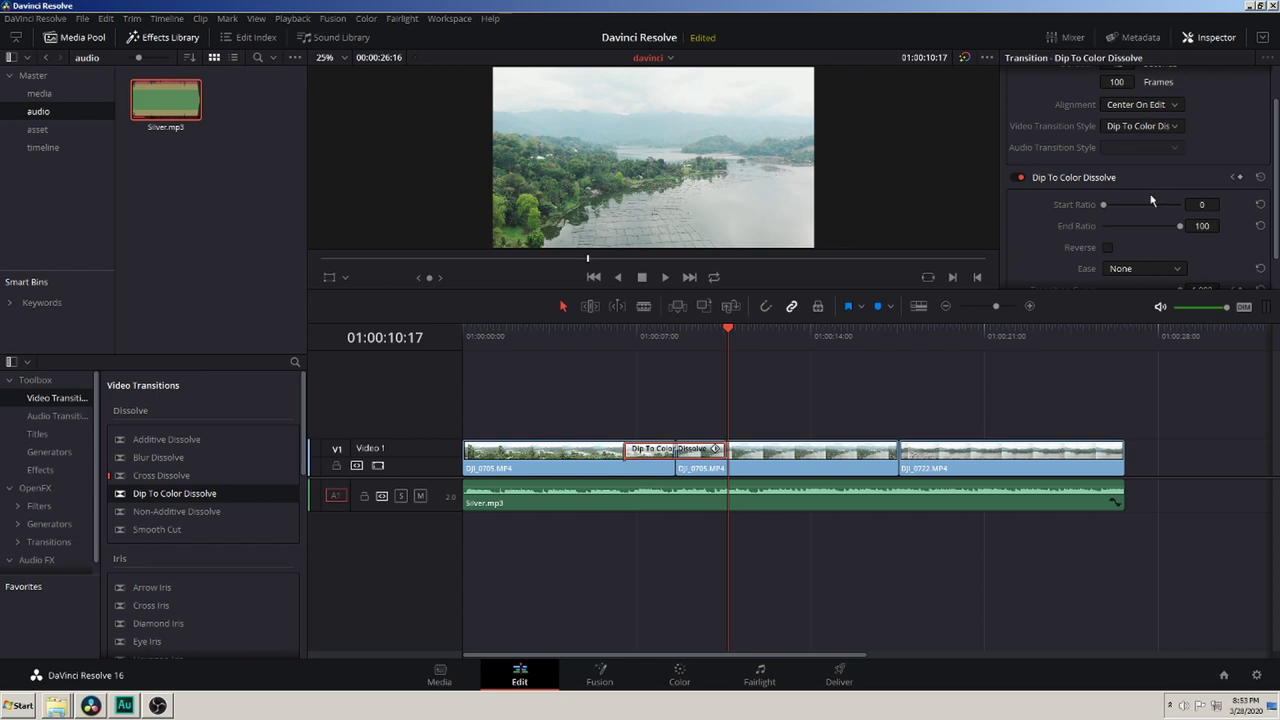
click(800, 455)
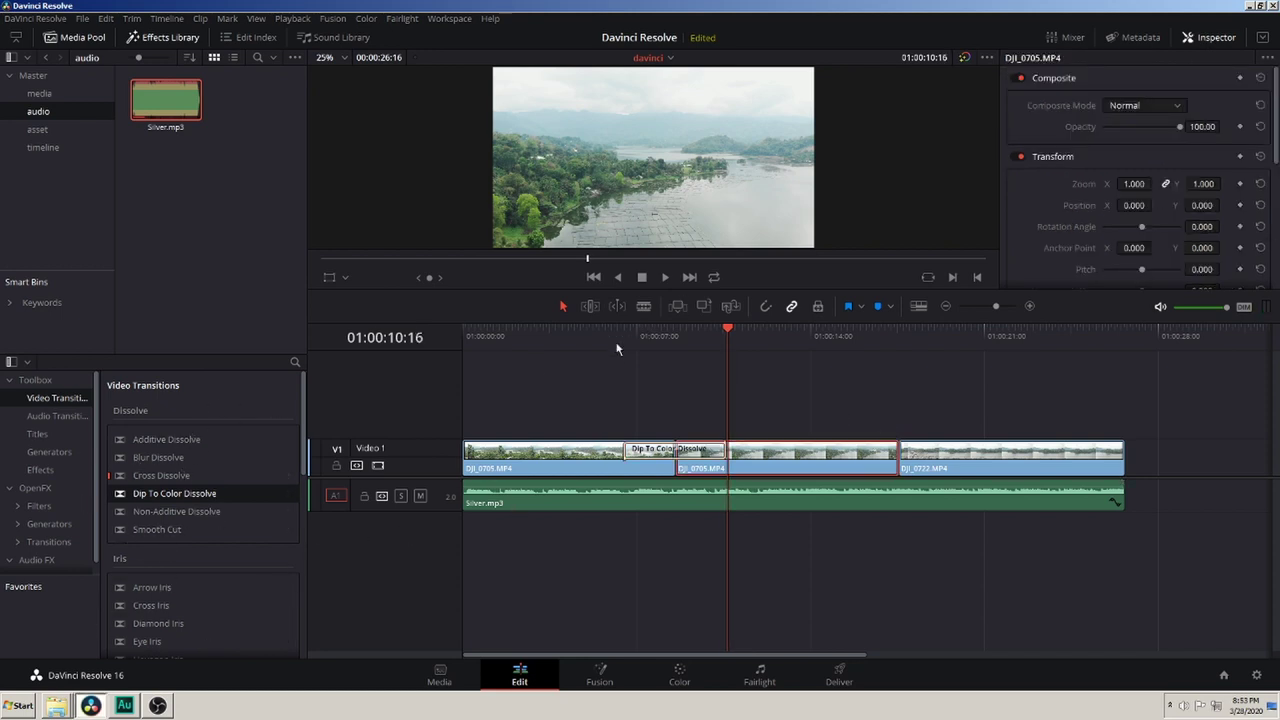
click(617, 348)
click(607, 344)
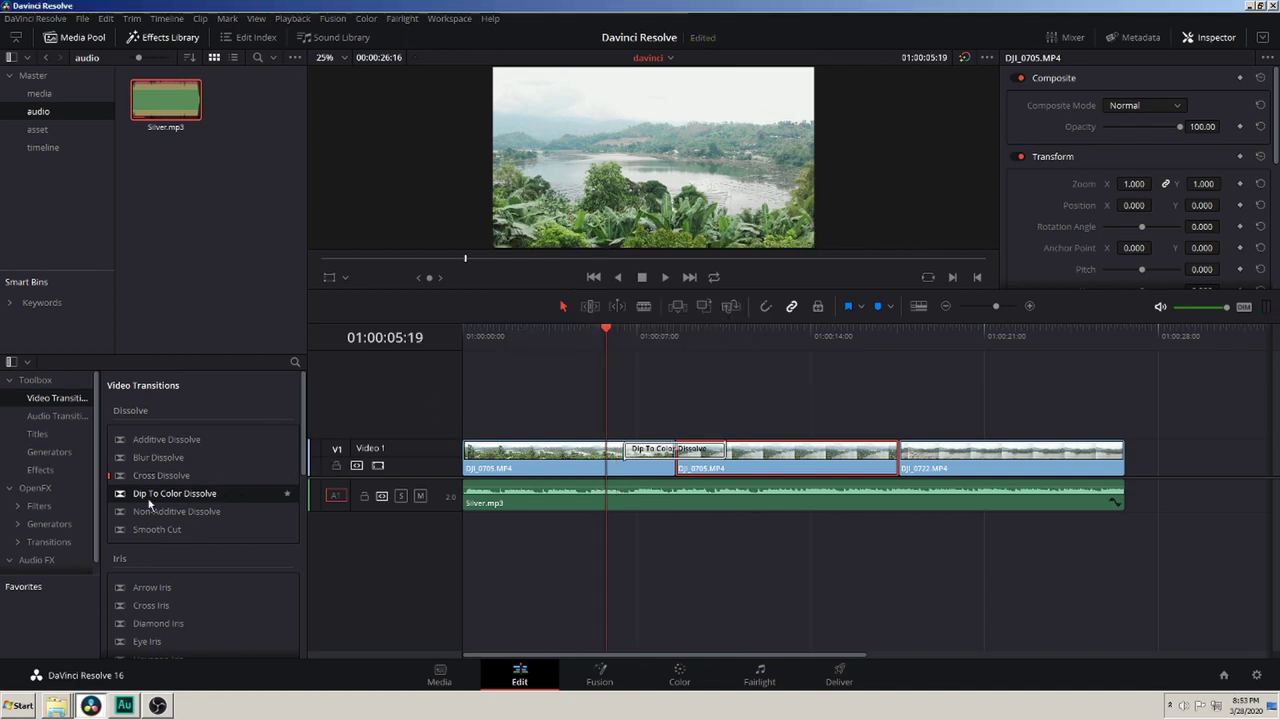
- Add an Adjustment Clip on Video 2 and stretch it across all three clips
click(40, 469)
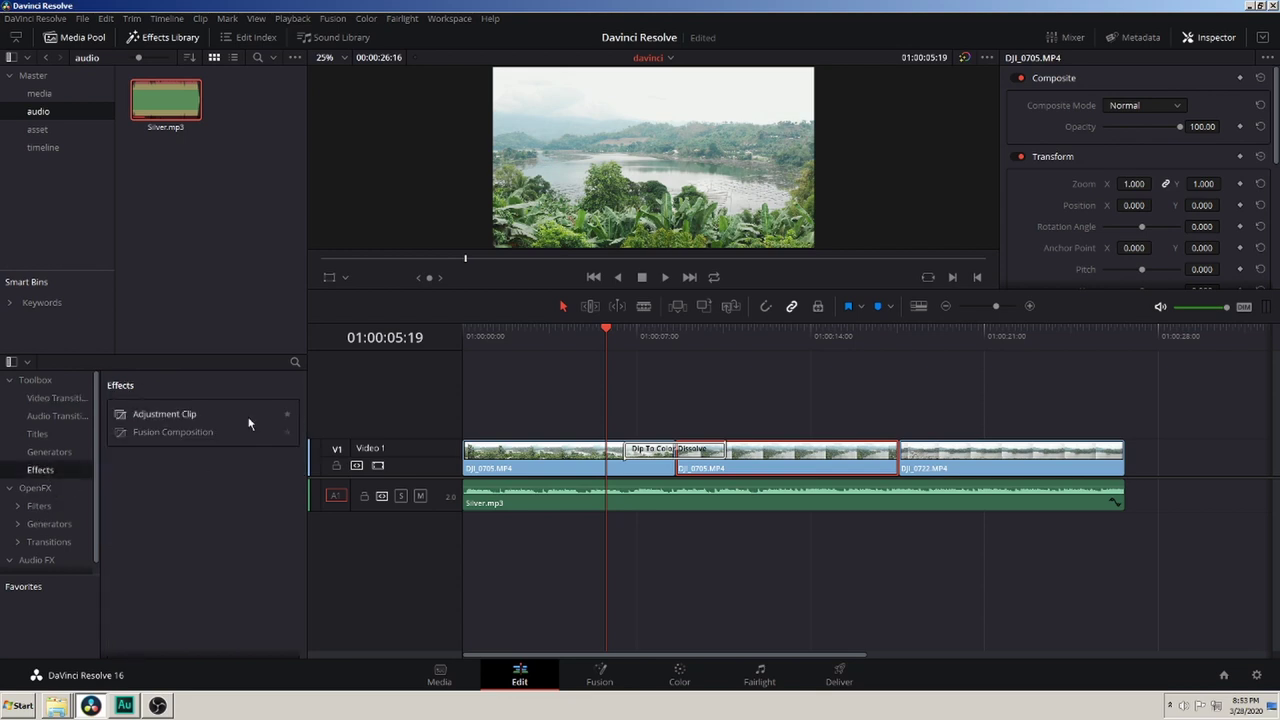
drag(143, 418, 509, 427)
key(Home)
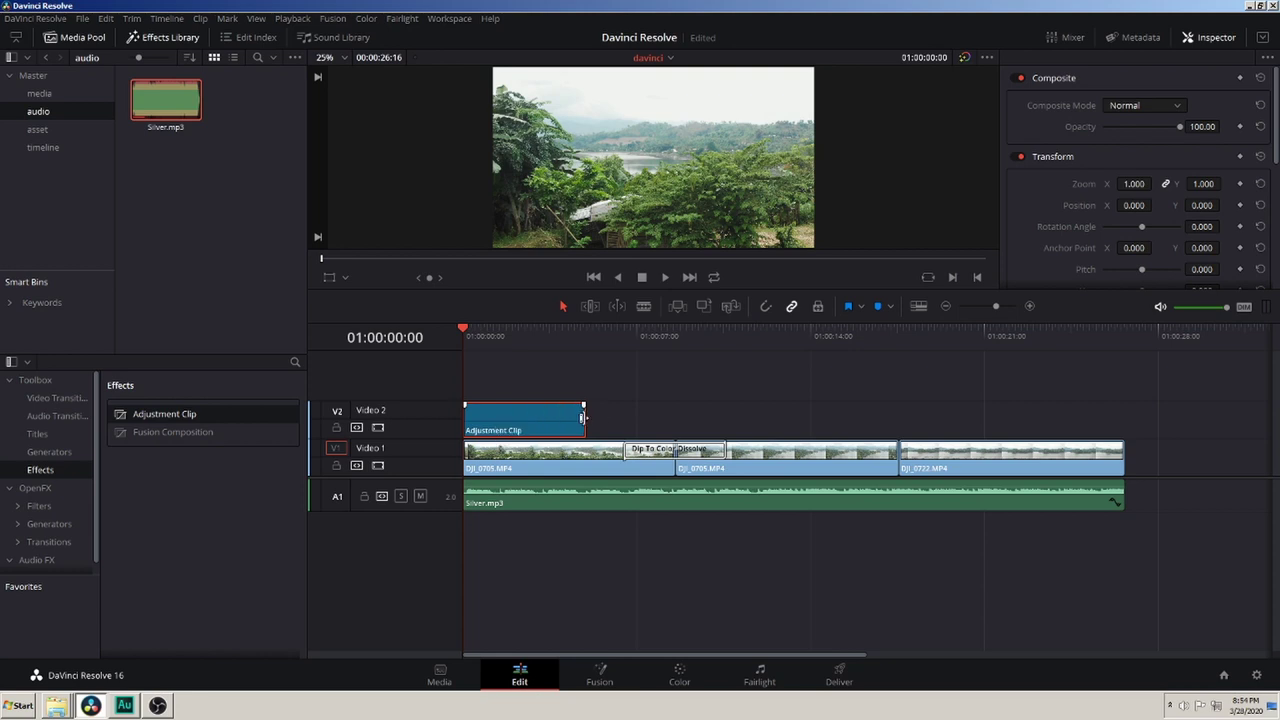
mouse_move(584, 415)
mouse_down()
mouse_move(838, 437)
mouse_move(1123, 420)
mouse_up()
drag(514, 335, 462, 342)
click(492, 339)
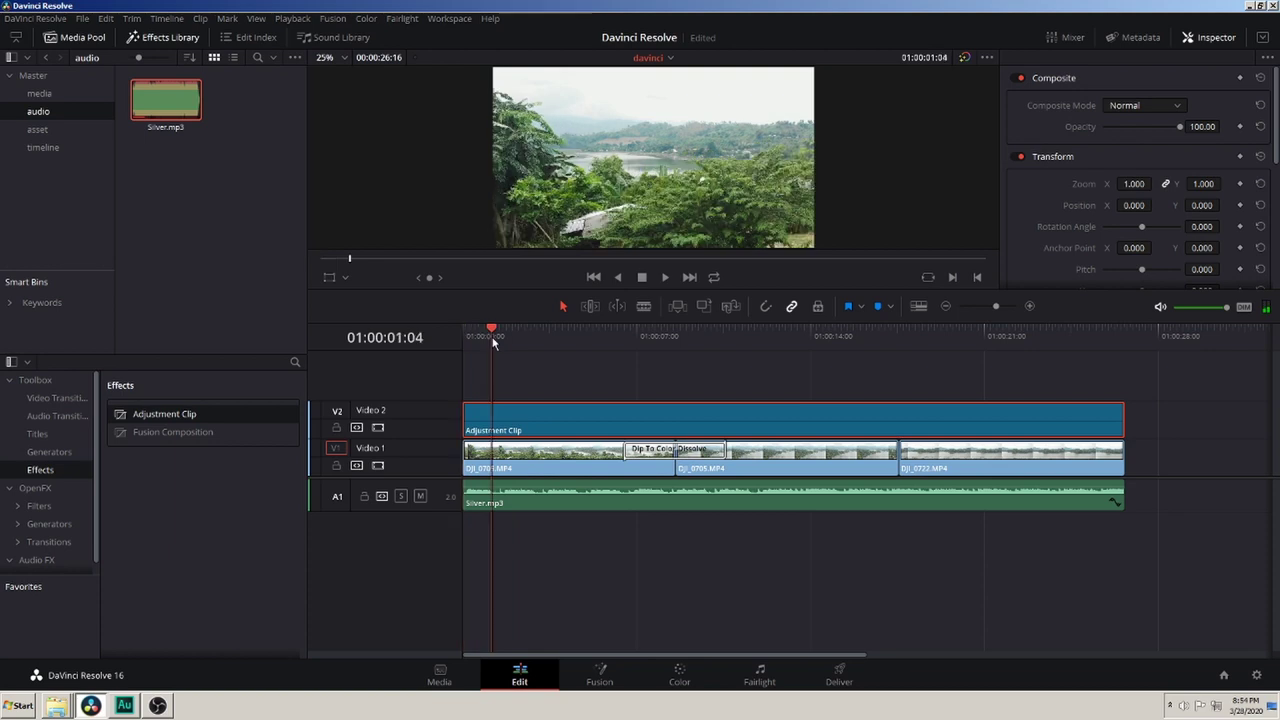
- Crop 125 from the Adjustment Clip's top and bottom, then play the letterboxed result
scroll(1103, 177, down, 5)
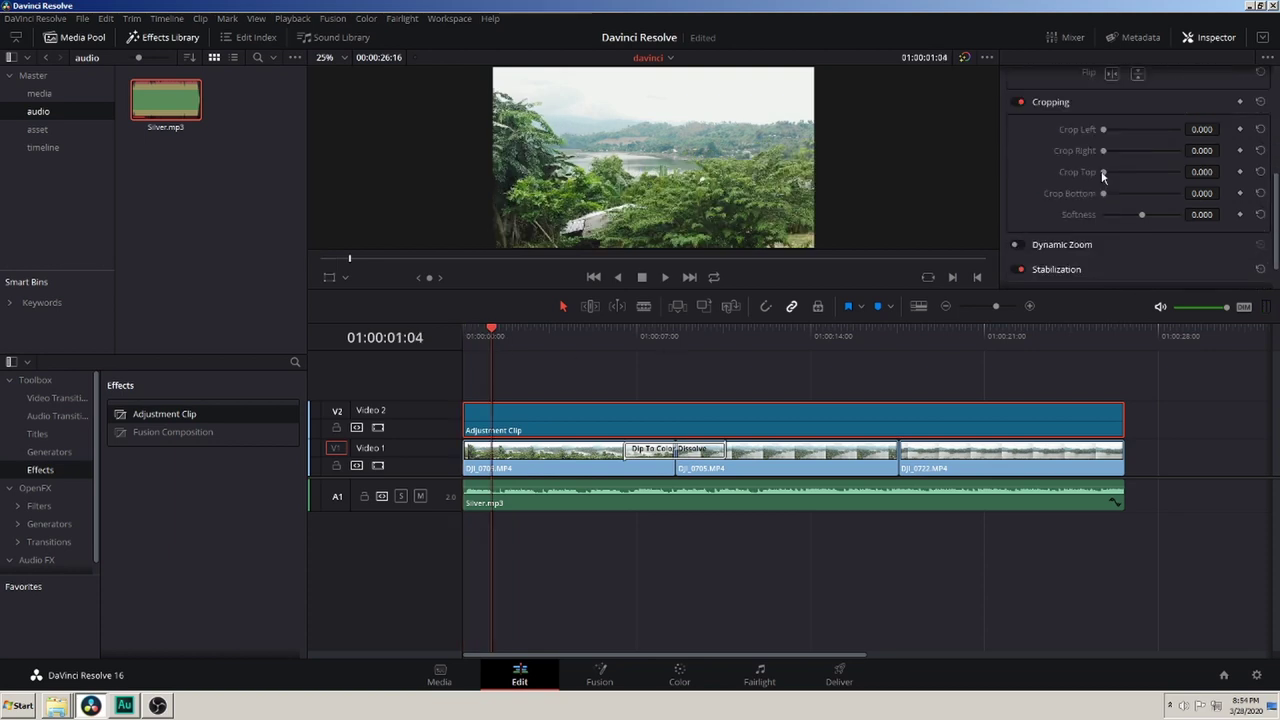
drag(1200, 172, 1226, 172)
text(125)
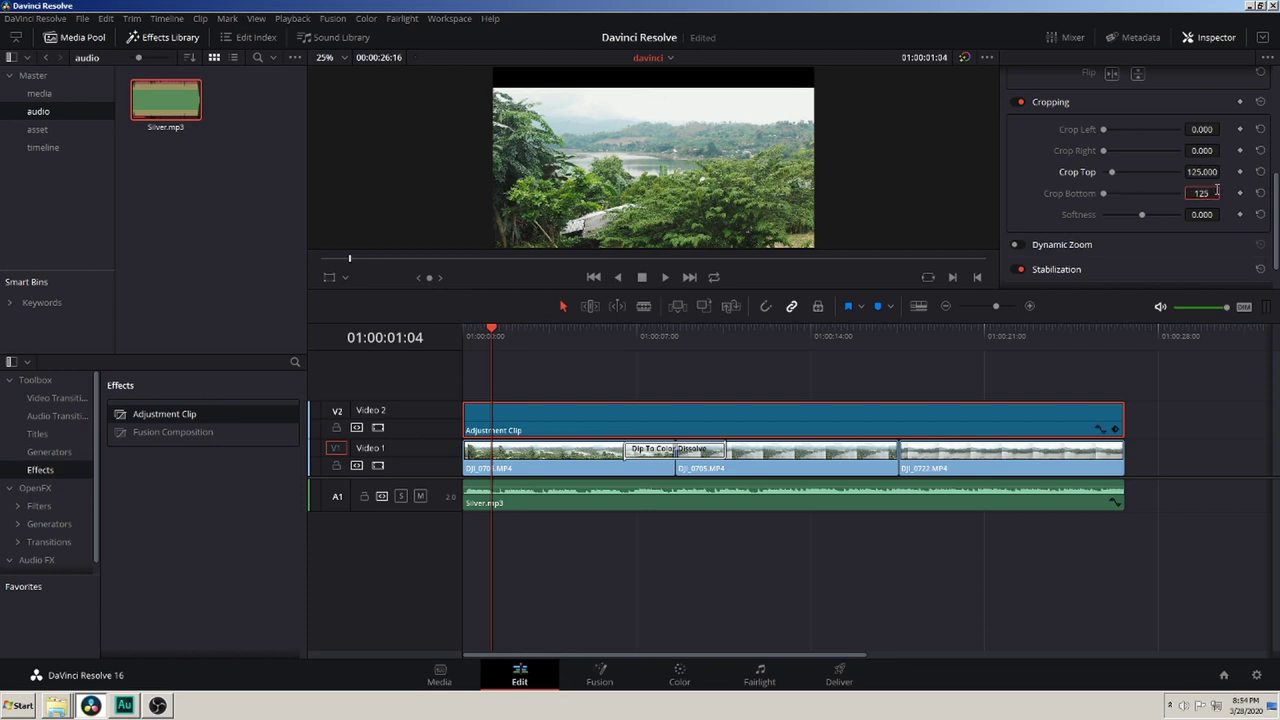
key(Return)
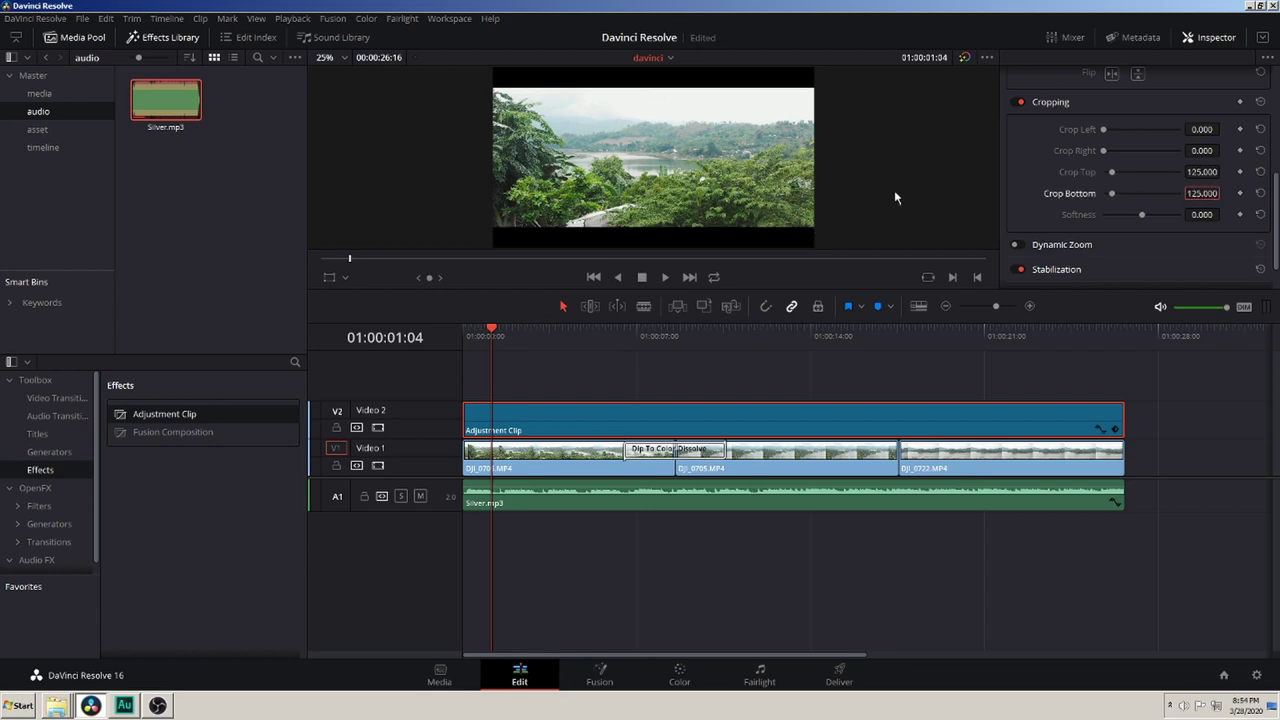
key(space)
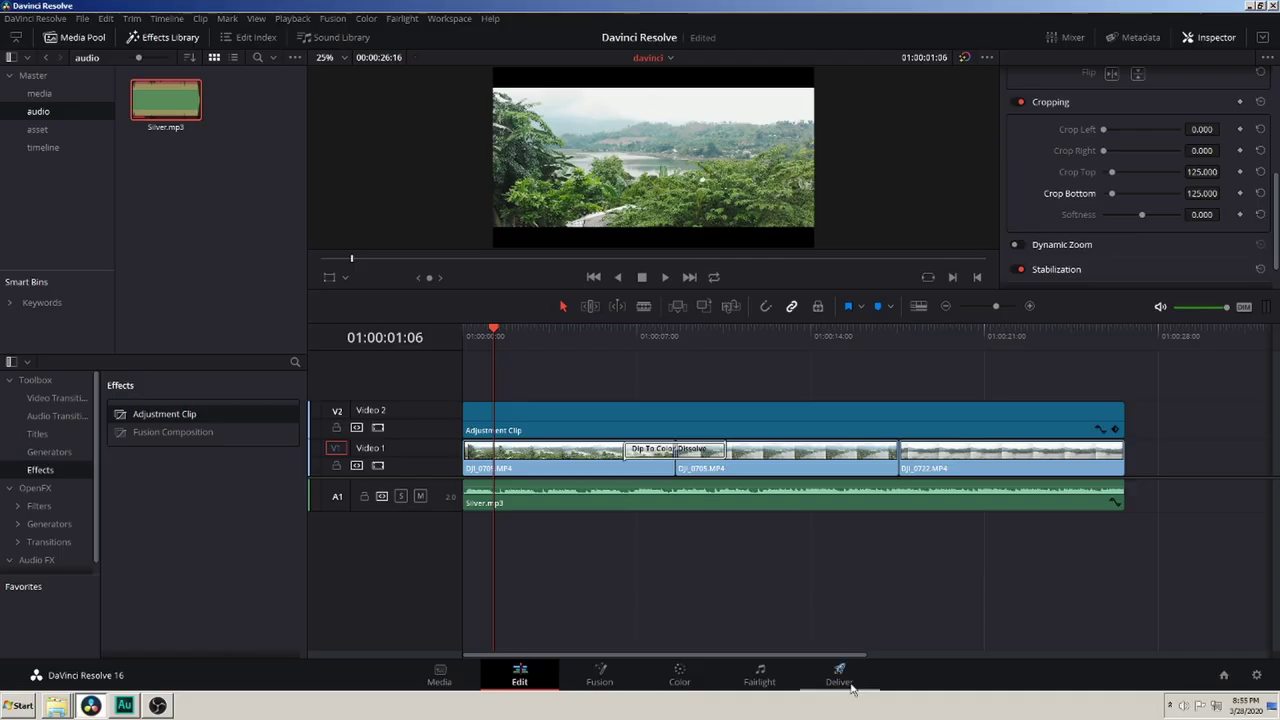
- On the Deliver page, scrub through the timeline to 01:00:04:16
click(850, 686)
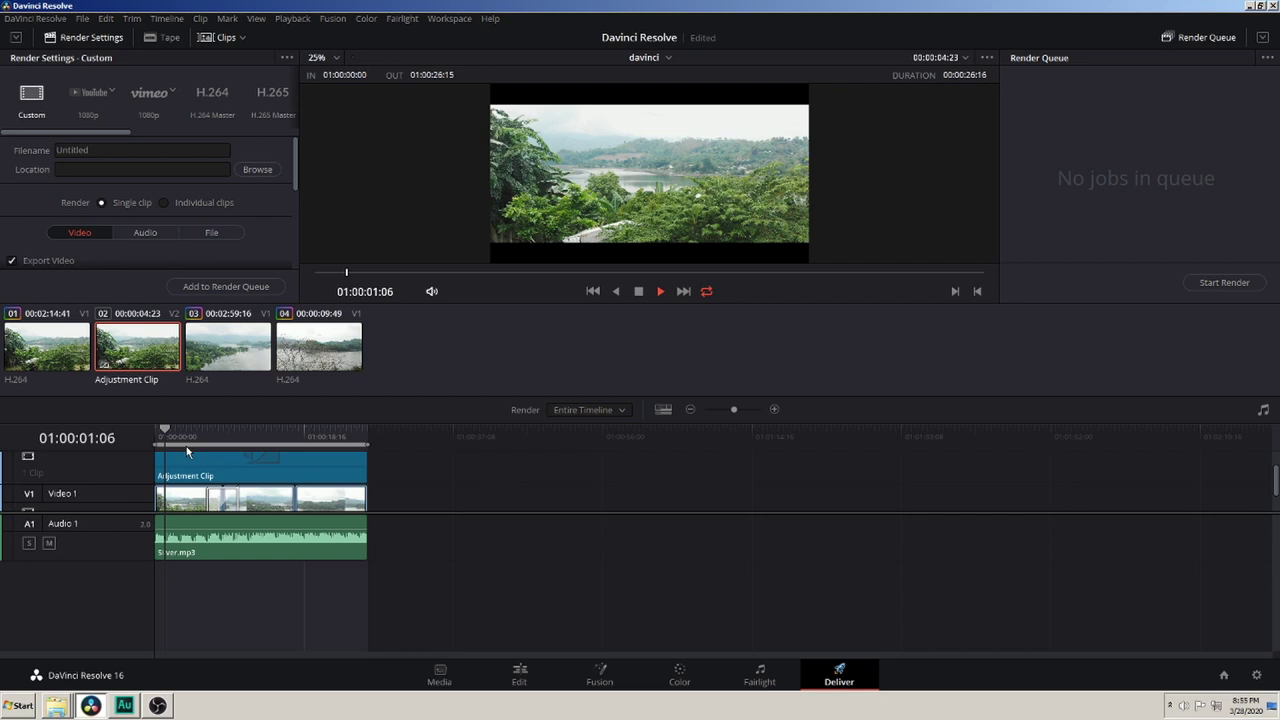
drag(186, 451, 340, 437)
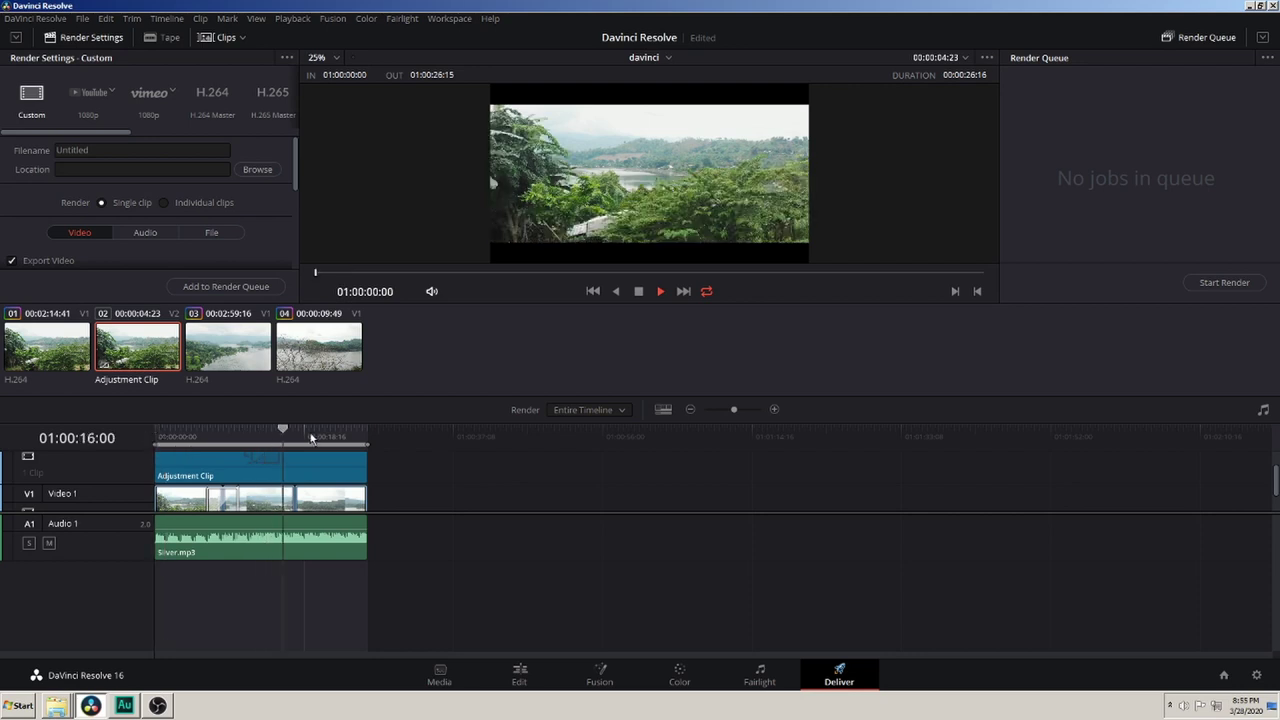
drag(158, 437, 145, 437)
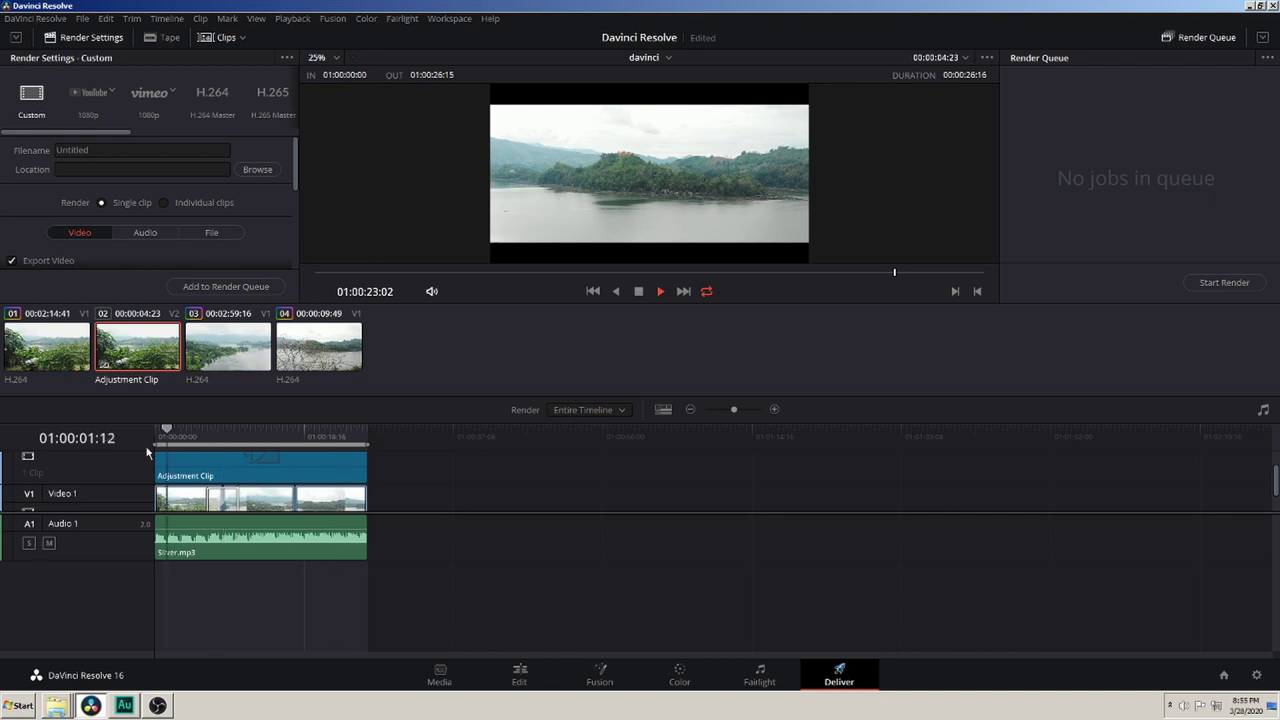
click(242, 429)
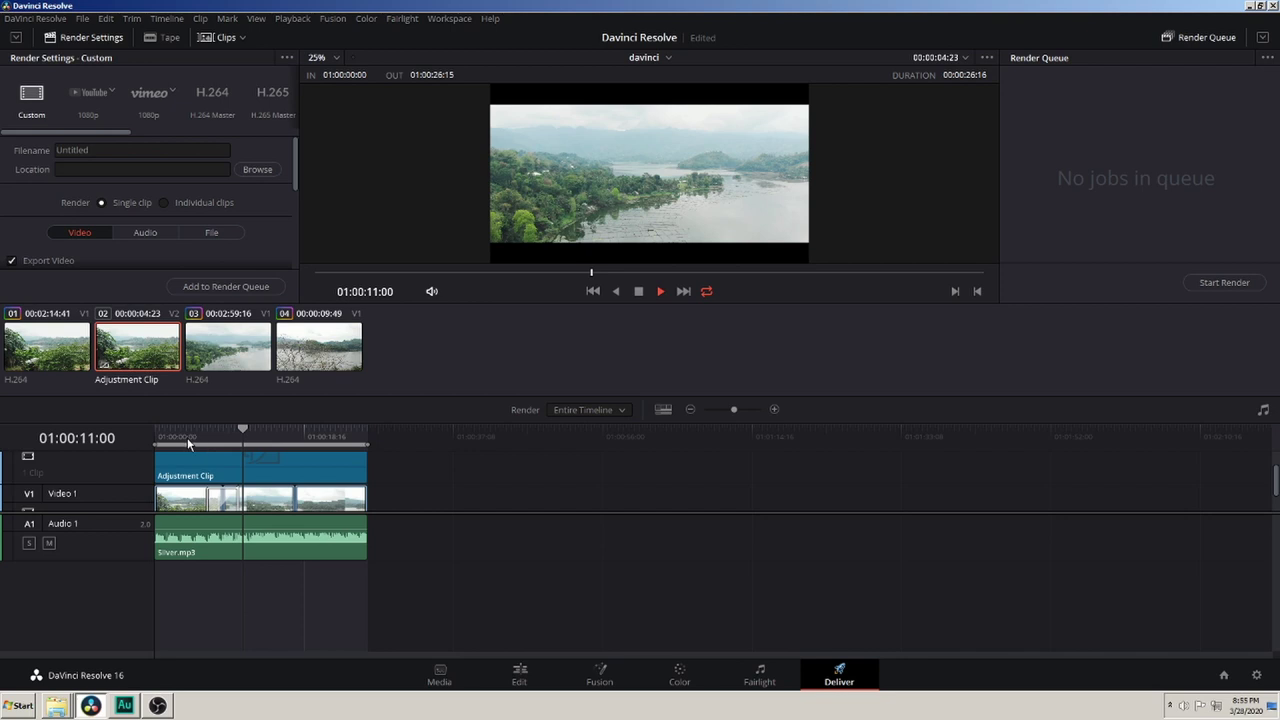
click(187, 442)
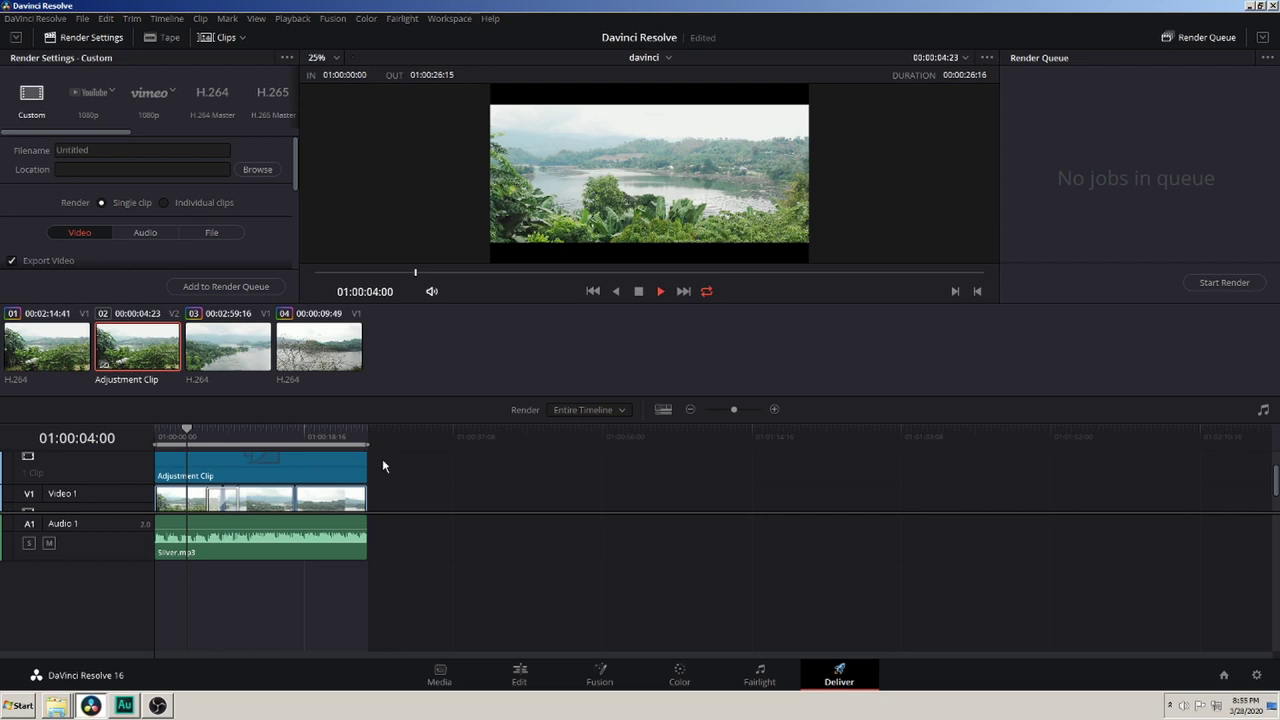
drag(200, 437, 192, 437)
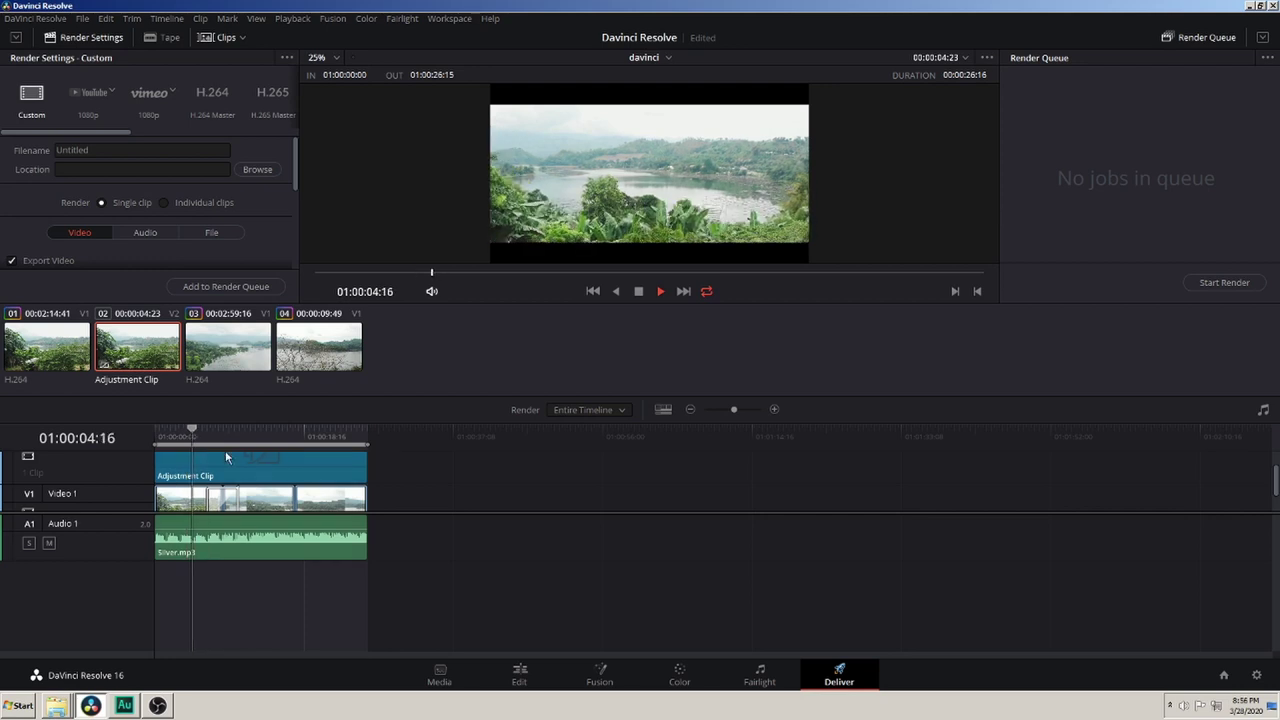
- Mark in at 01:00:04:16 and out at 01:00:16:04, preview, then clear both marks
key(i)
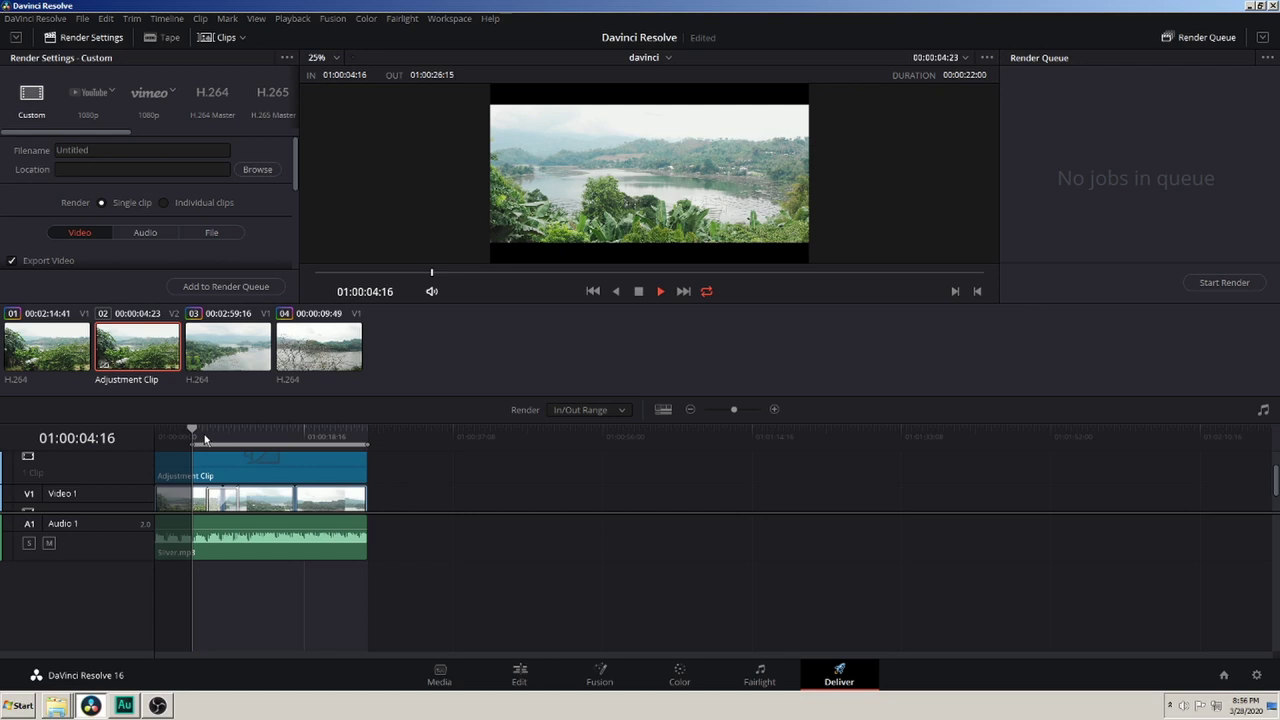
click(285, 437)
key(o)
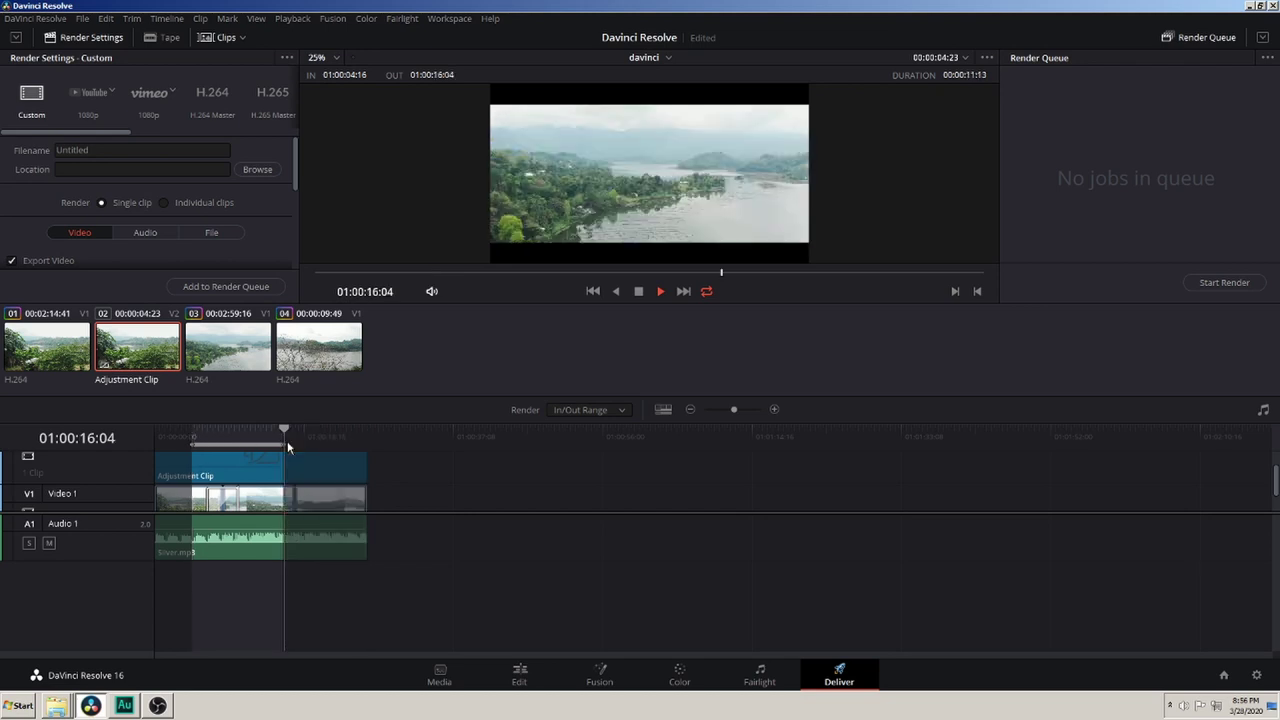
drag(222, 446, 330, 444)
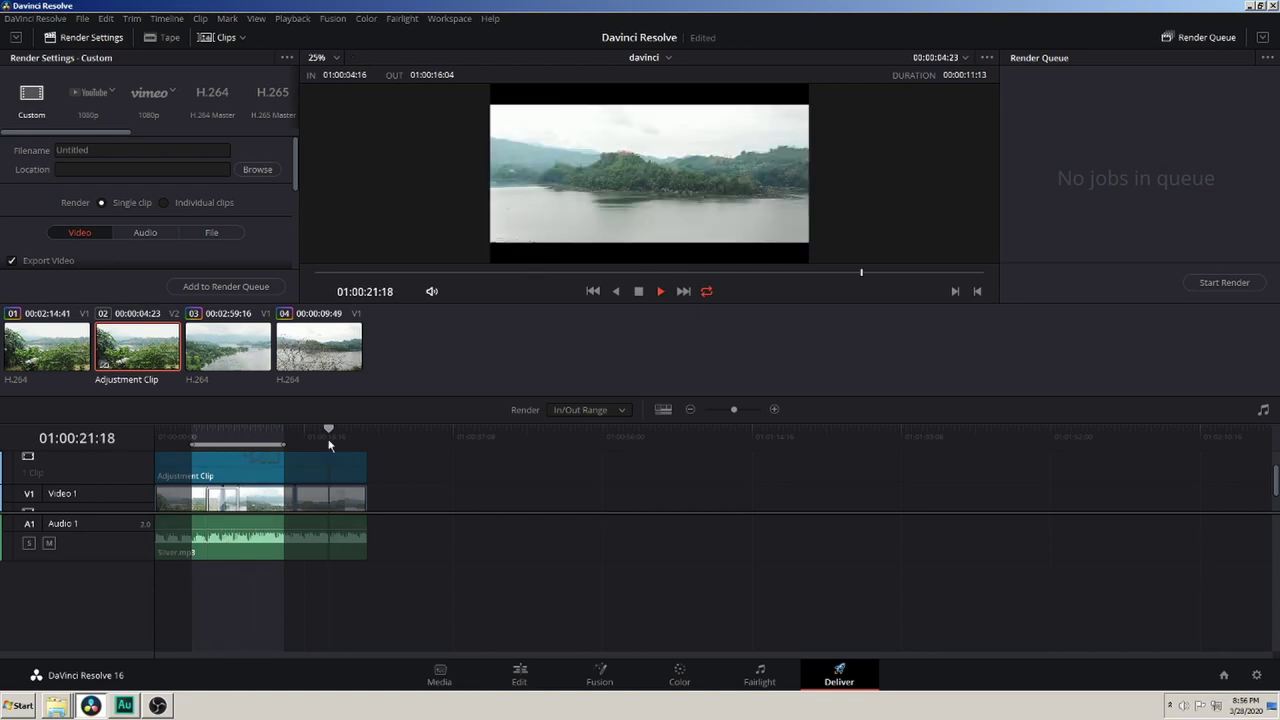
key(alt+x)
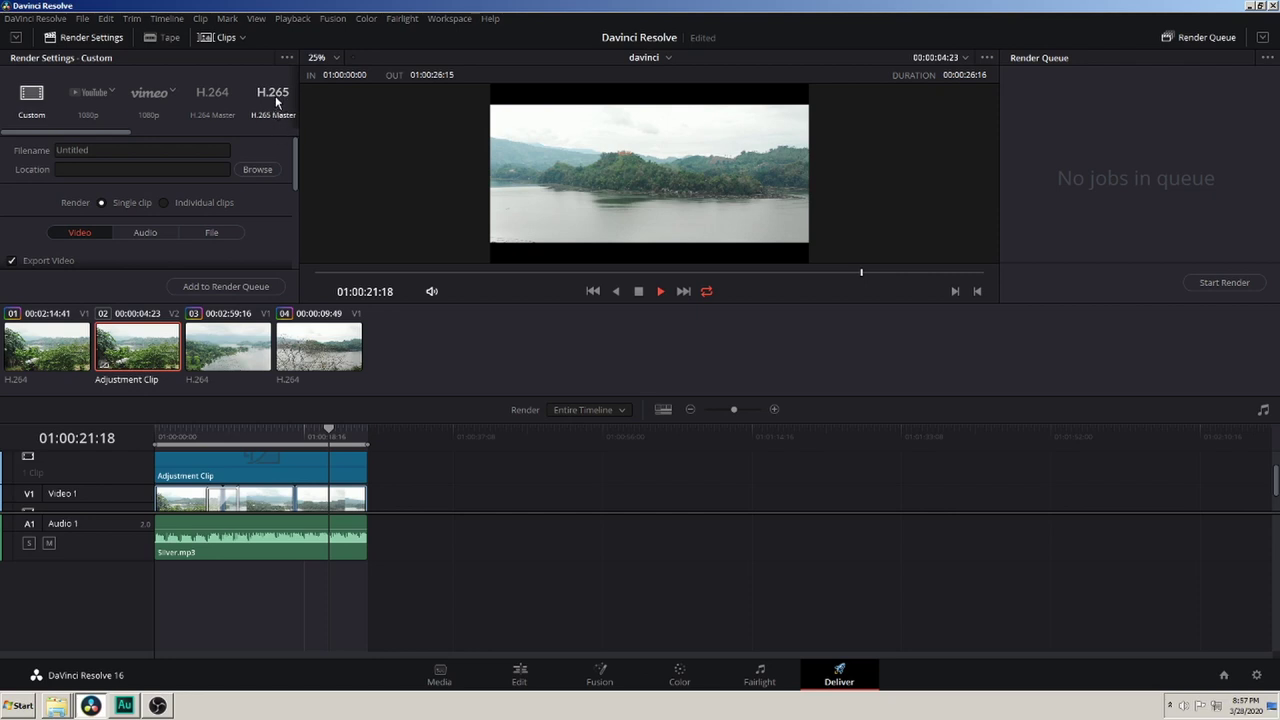
- Choose the H.265 Master preset and name the output Davinci 101
click(276, 102)
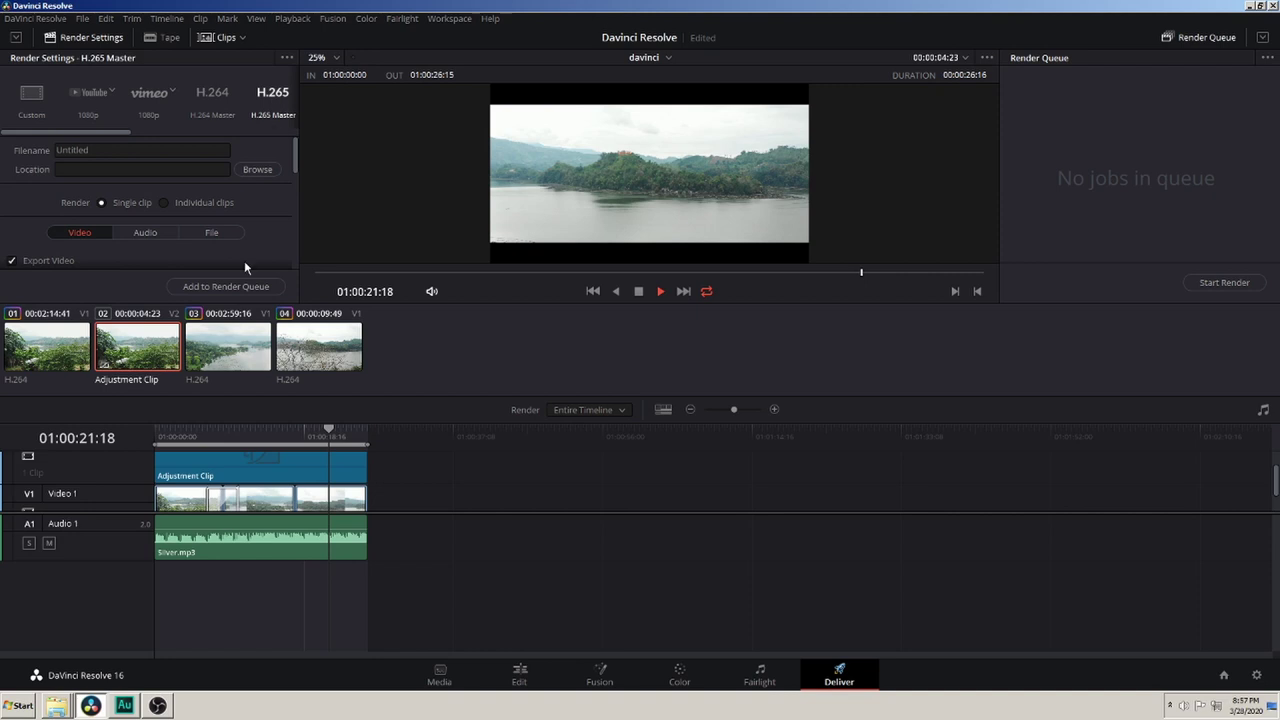
double_click(110, 152)
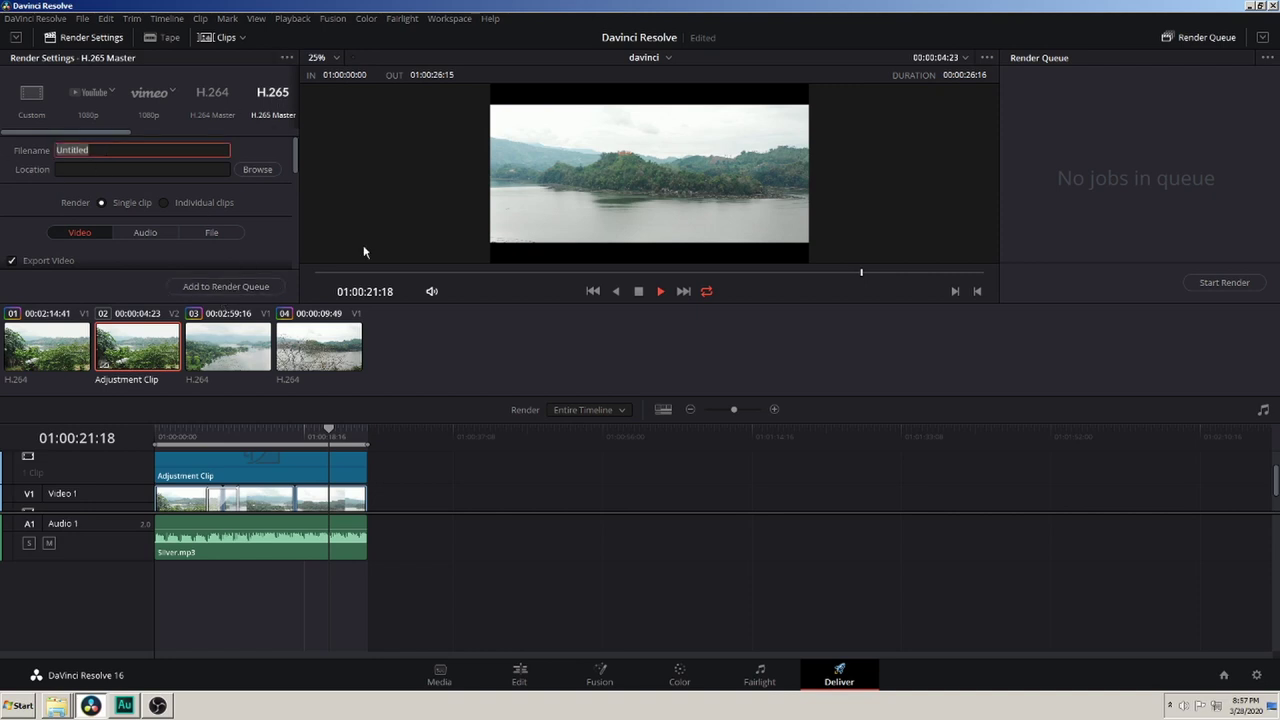
text(Davinci 101)
- Set the render location to K:\Davinci and add the job to the render queue
click(257, 169)
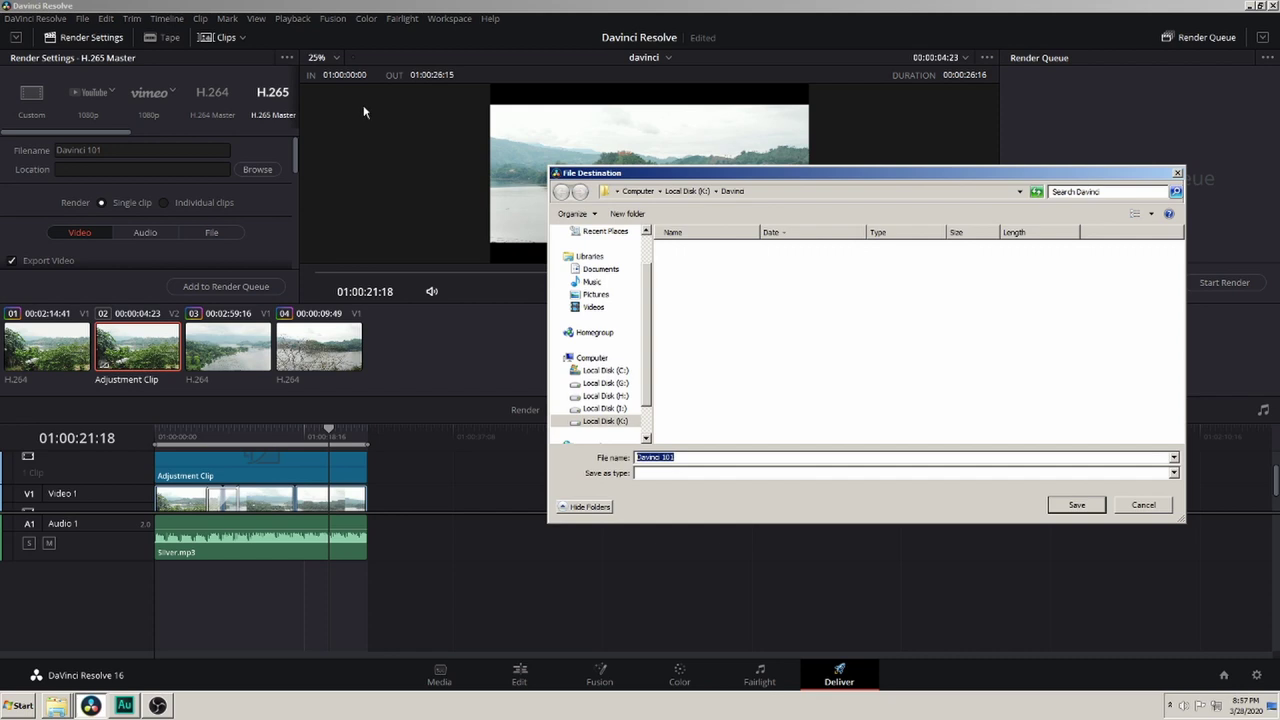
click(1096, 512)
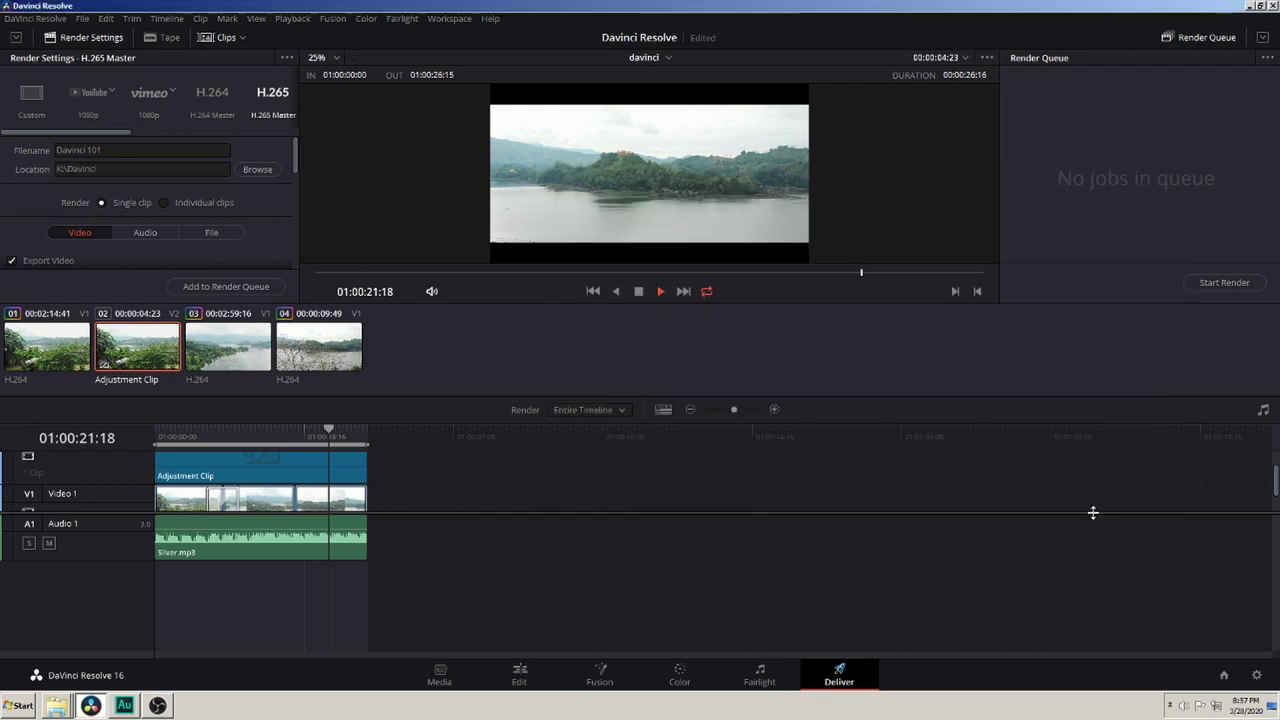
scroll(250, 220, down, 10)
click(252, 288)
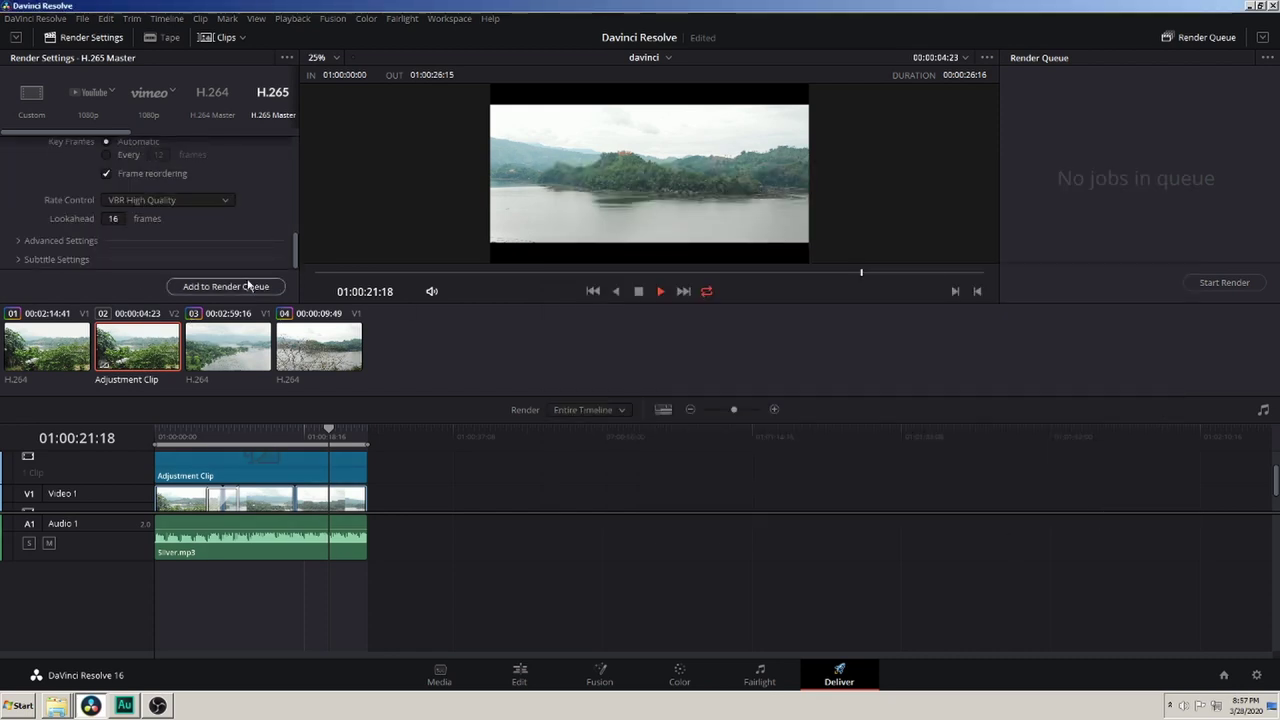
click(237, 288)
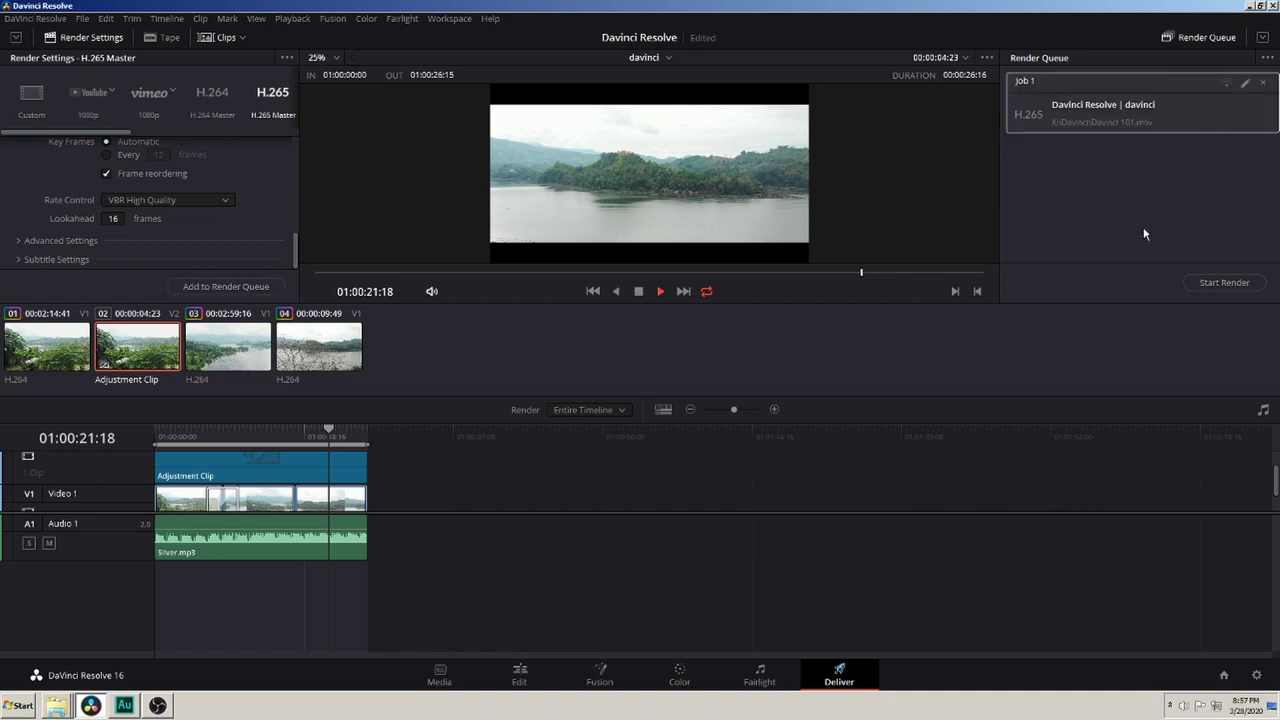
- Start rendering the queued Davinci 101 job and let it complete
click(1228, 284)
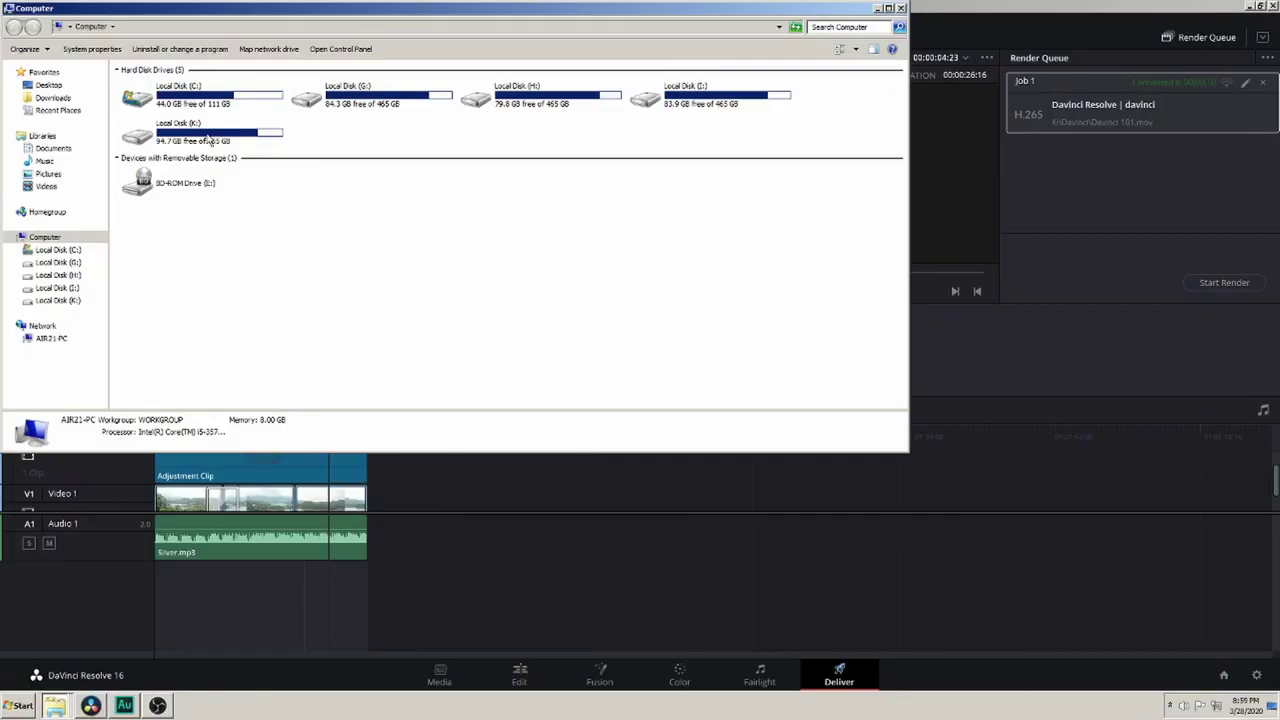
- Browse to K:\Davinci in Explorer and play Davinci 101.mov
double_click(205, 140)
click(146, 160)
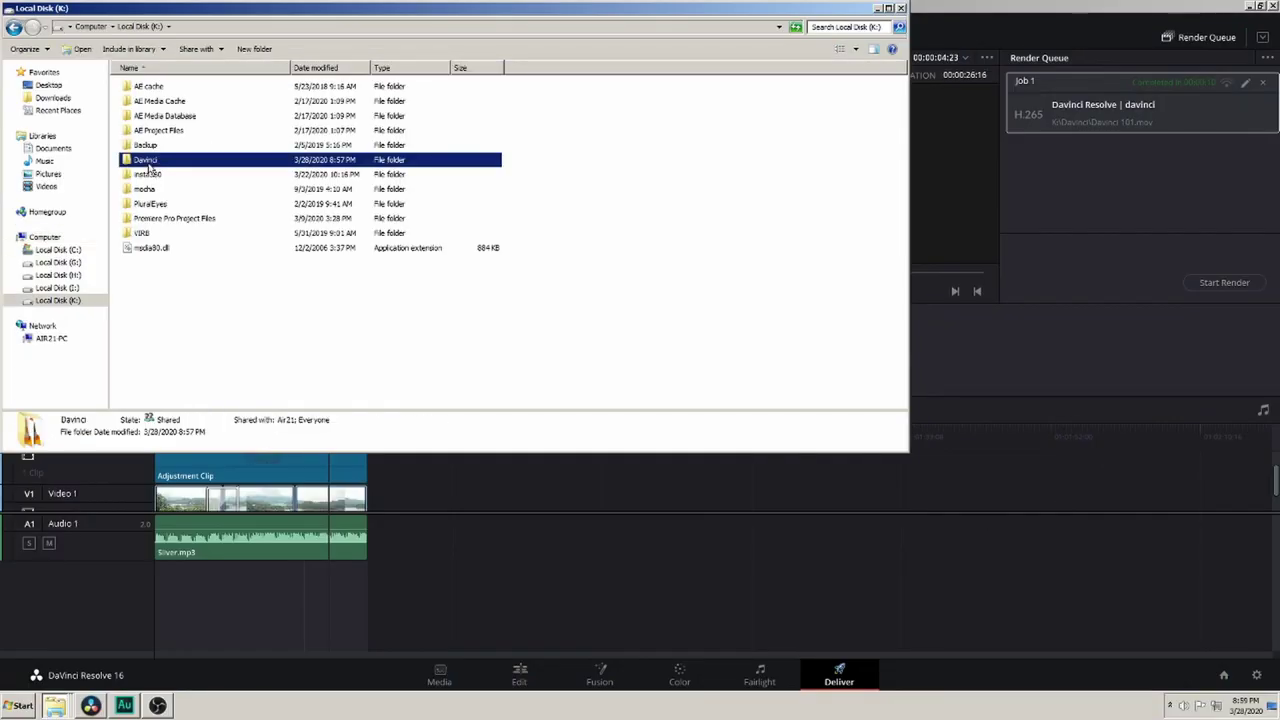
double_click(146, 160)
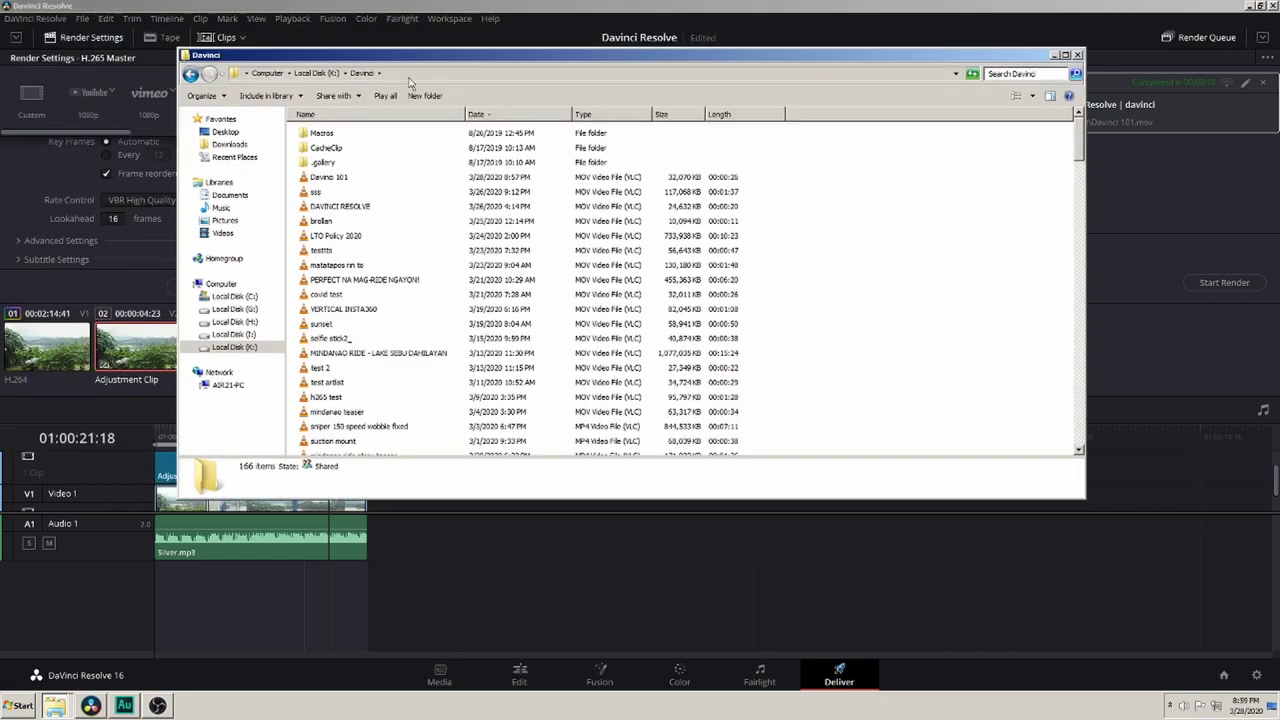
click(320, 180)
double_click(321, 180)
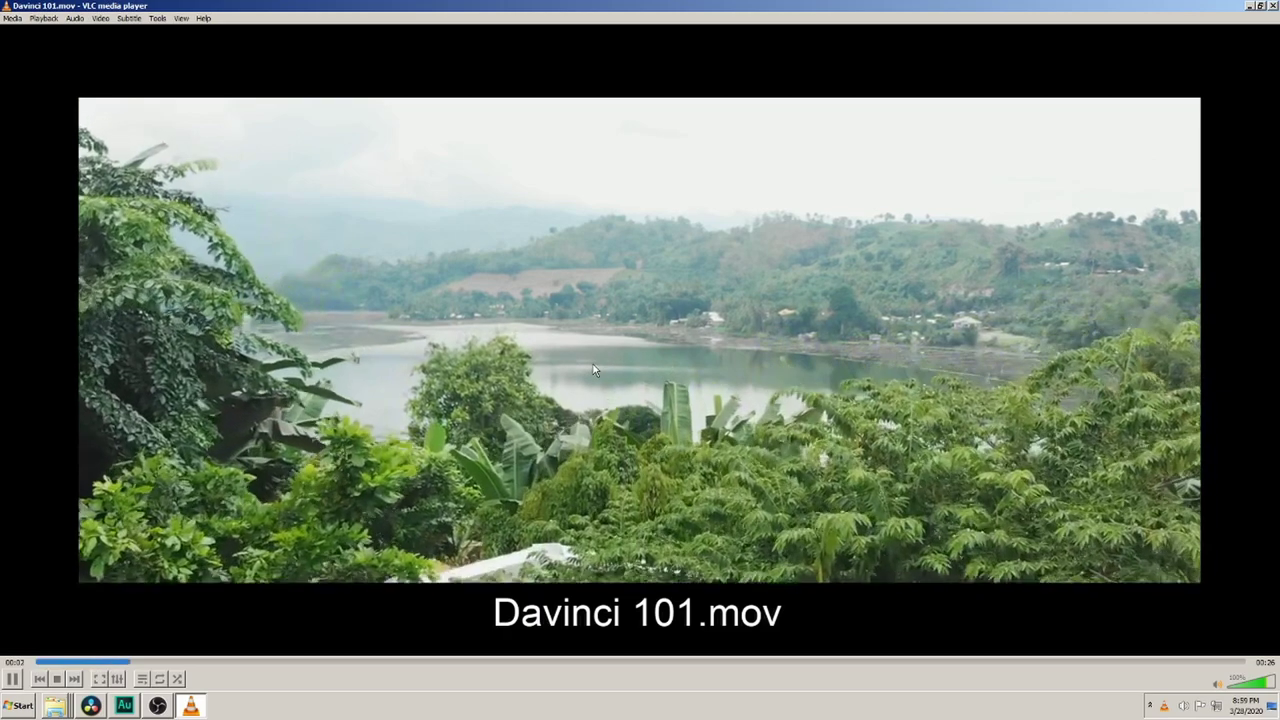
- Turn down VLC's volume while Davinci 101.mov keeps playing
click(1245, 685)
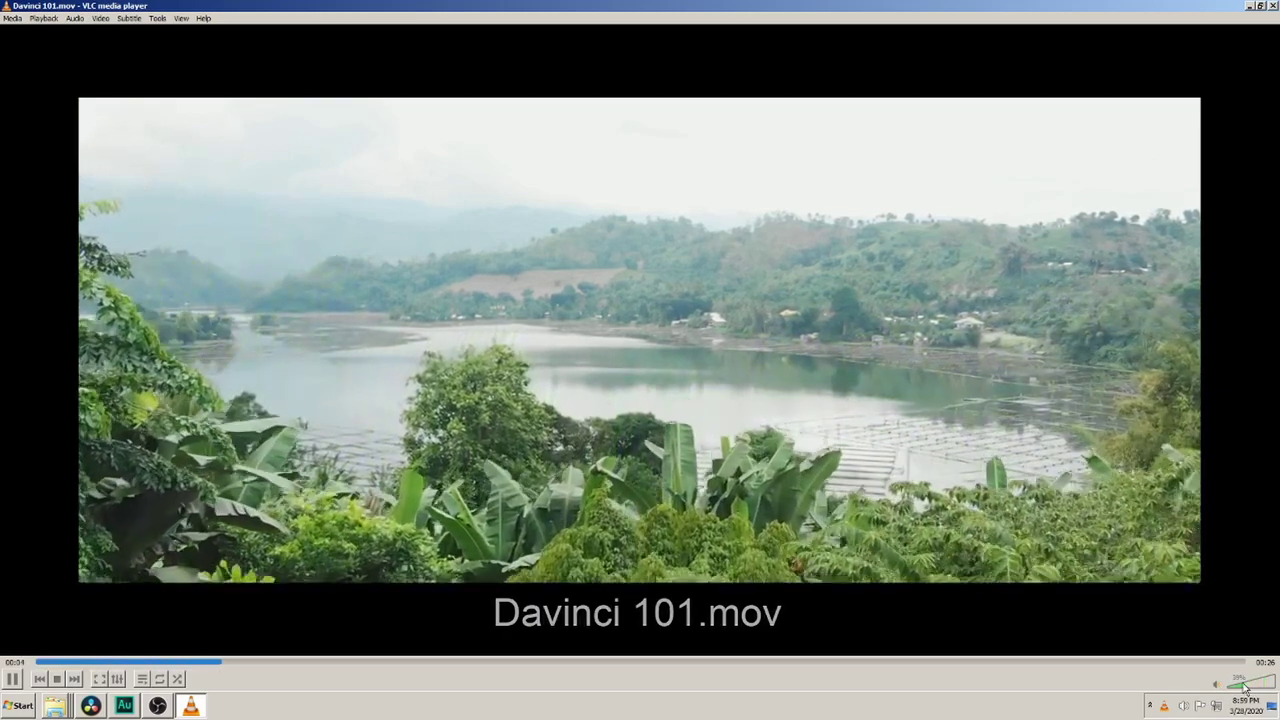